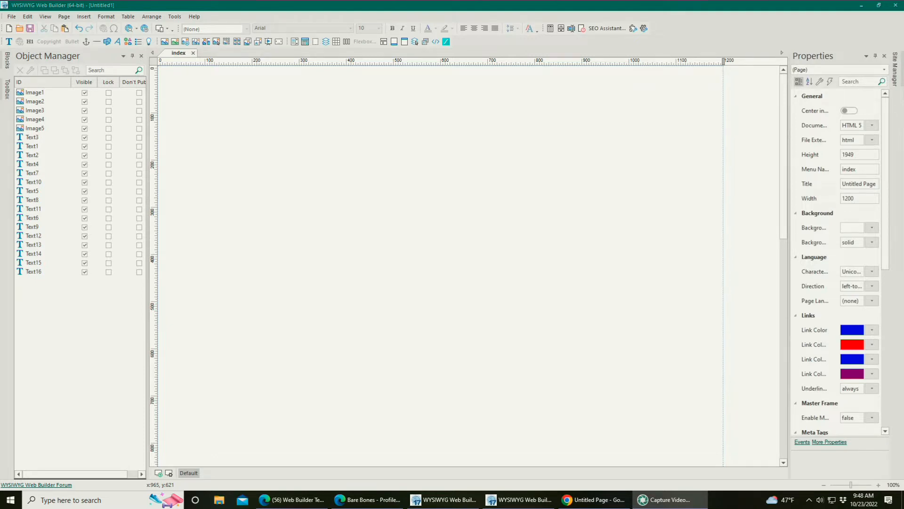
Switch to the Bare Bones page in Edge and narrow its window to examine how the guitar strap layout responds.
{"action": "mouse_move", "coordinate": [368, 499]}
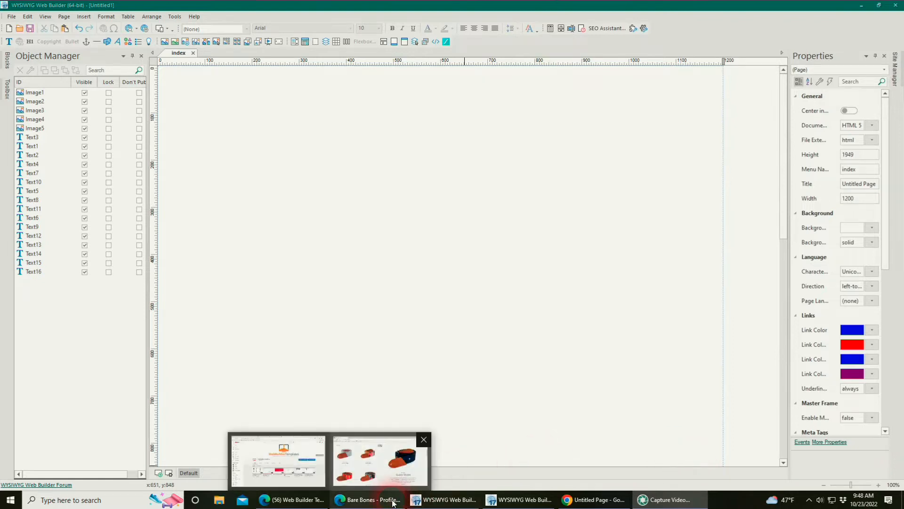
{"action": "left_click", "coordinate": [401, 444]}
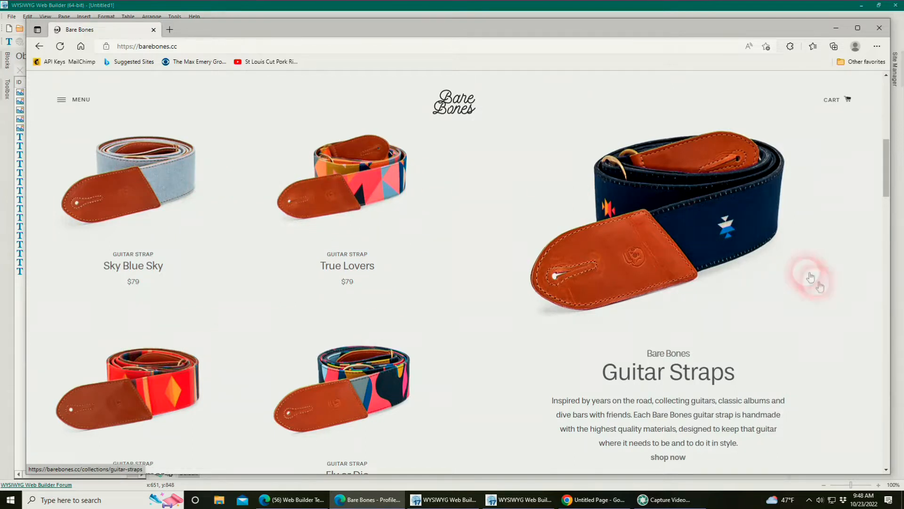
{"action": "left_click_drag", "start_coordinate": [897, 356], "coordinate": [566, 384]}
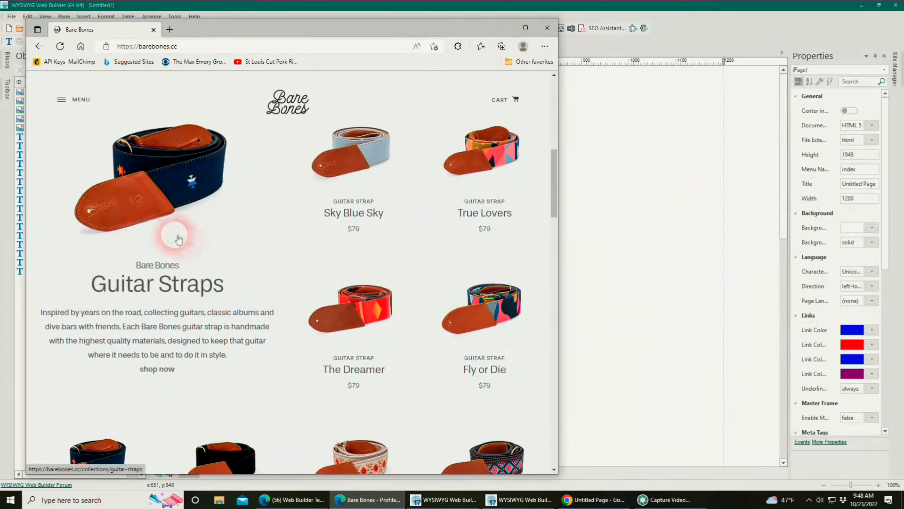
{"action": "left_click_drag", "start_coordinate": [282, 479], "coordinate": [283, 429]}
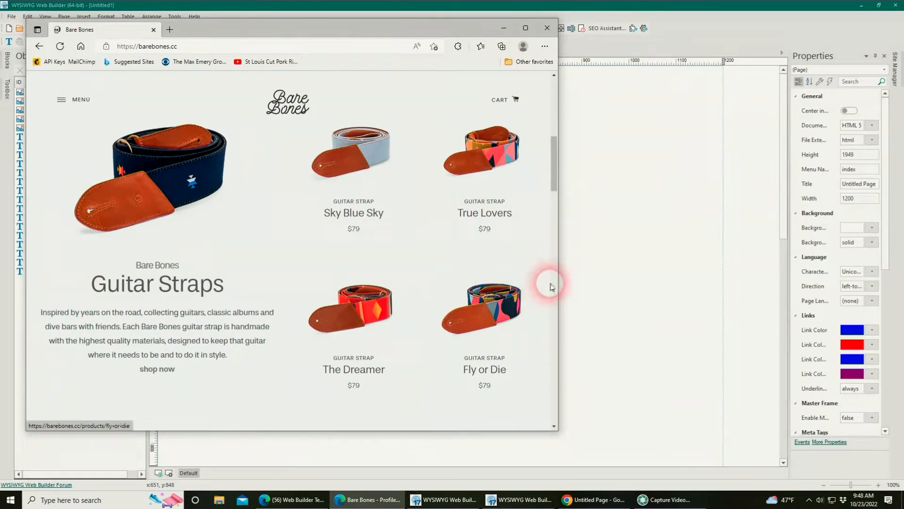
{"action": "left_click_drag", "start_coordinate": [558, 295], "coordinate": [441, 304]}
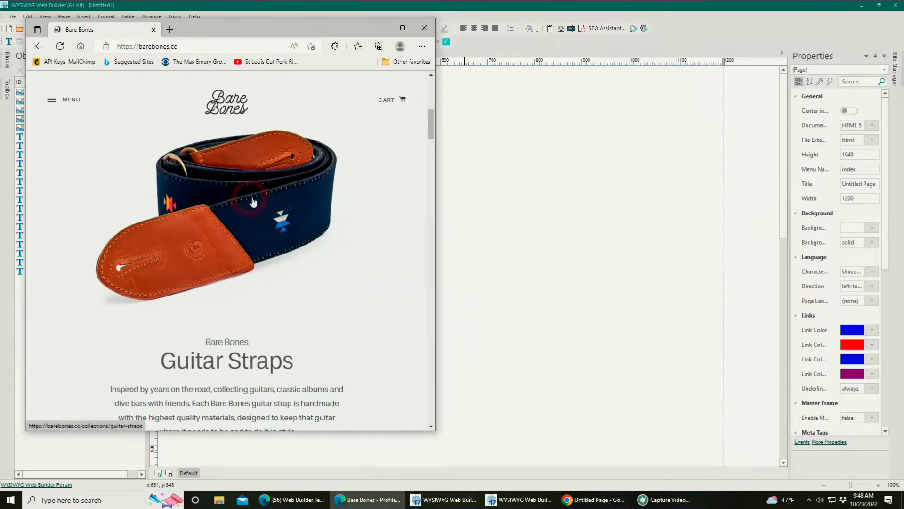
{"action": "scroll", "coordinate": [358, 227], "scroll_direction": "down", "scroll_amount": 5}
{"action": "scroll", "coordinate": [263, 245], "scroll_direction": "down", "scroll_amount": 3}
{"action": "scroll", "coordinate": [262, 254], "scroll_direction": "up", "scroll_amount": 10}
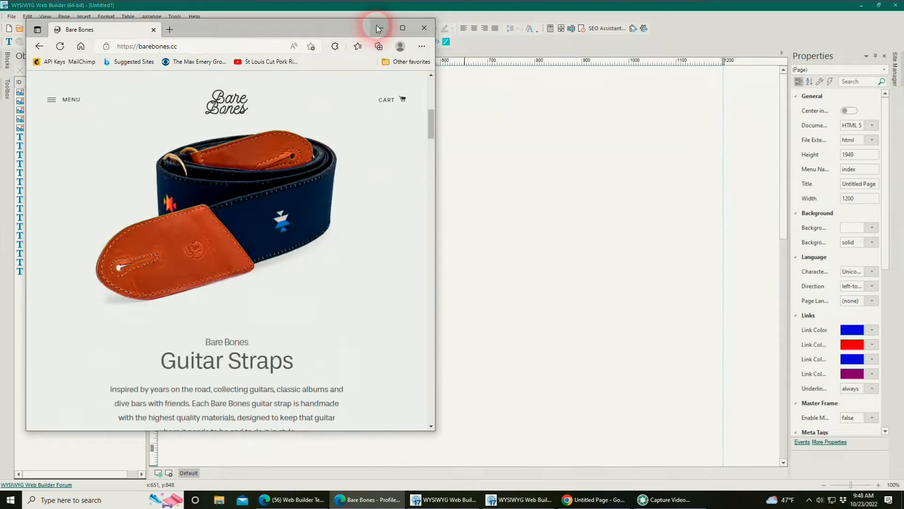
{"action": "left_click", "coordinate": [381, 28]}
Switch to the wristwatch layout preview in Chrome and narrow its window to examine how the layout responds.
{"action": "mouse_move", "coordinate": [381, 500]}
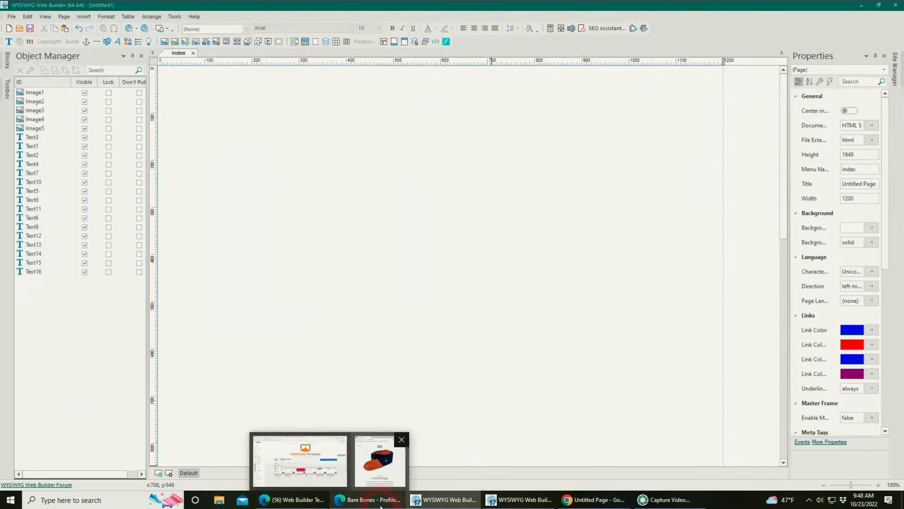
{"action": "left_click", "coordinate": [595, 499]}
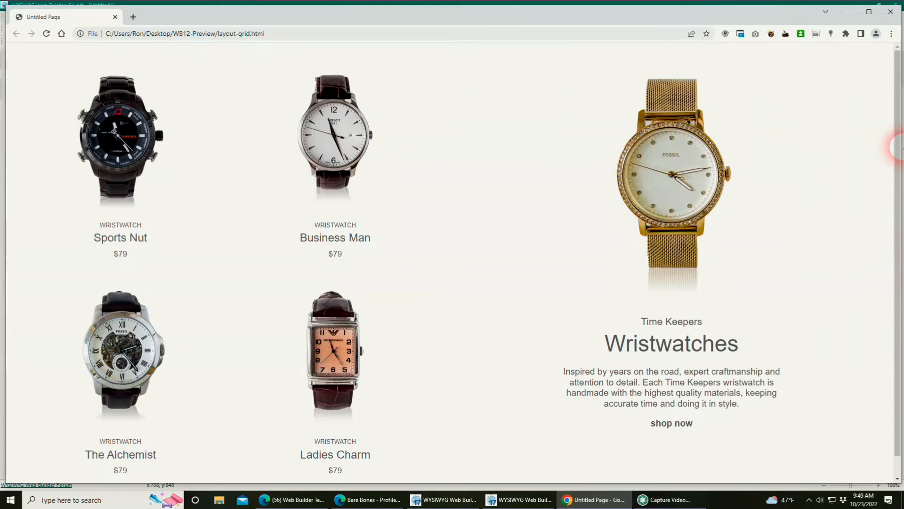
{"action": "left_click_drag", "start_coordinate": [900, 147], "coordinate": [405, 220]}
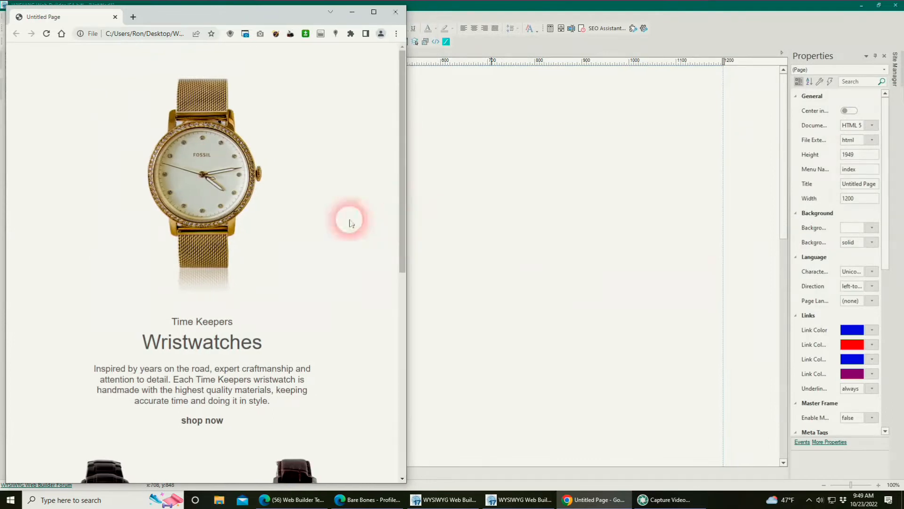
{"action": "scroll", "coordinate": [319, 218], "scroll_direction": "down", "scroll_amount": 8}
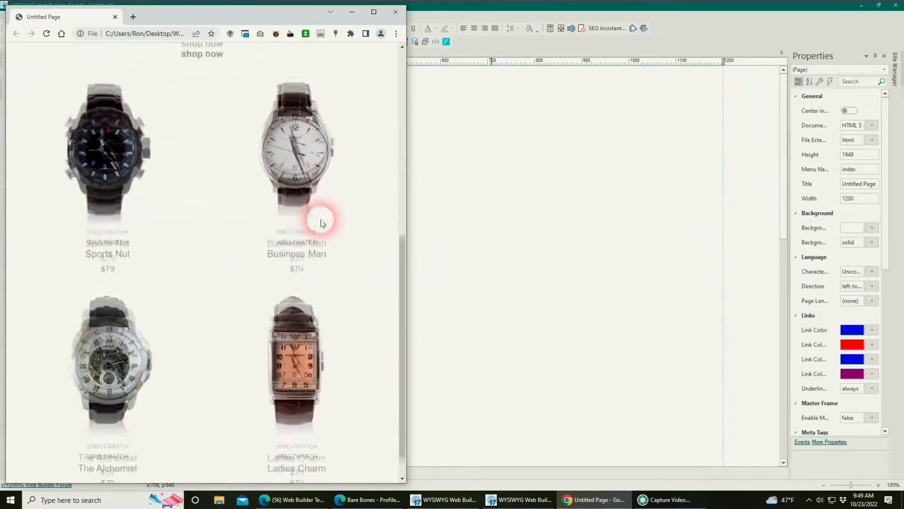
{"action": "left_click", "coordinate": [352, 11]}
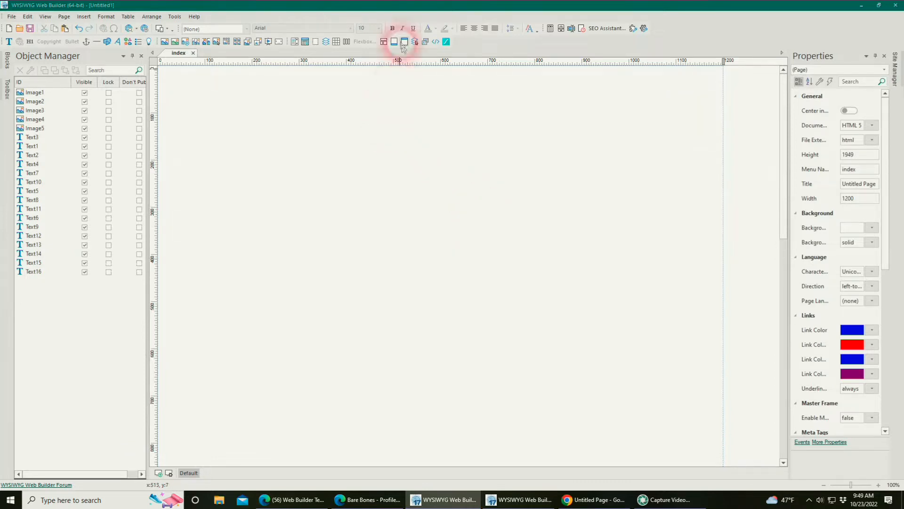
Insert a flex grid at the top of the index page and open its layout properties.
{"action": "left_click", "coordinate": [383, 43]}
{"action": "left_click", "coordinate": [452, 284]}
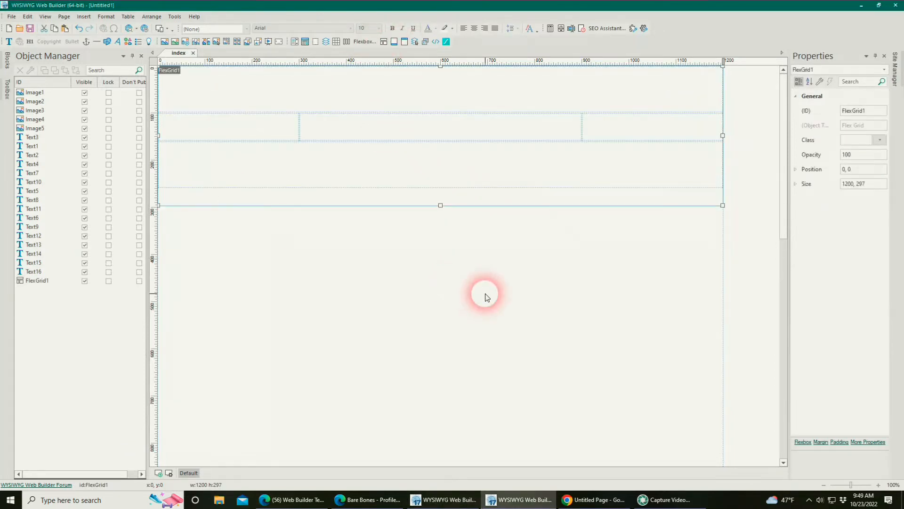
{"action": "mouse_move", "coordinate": [381, 507]}
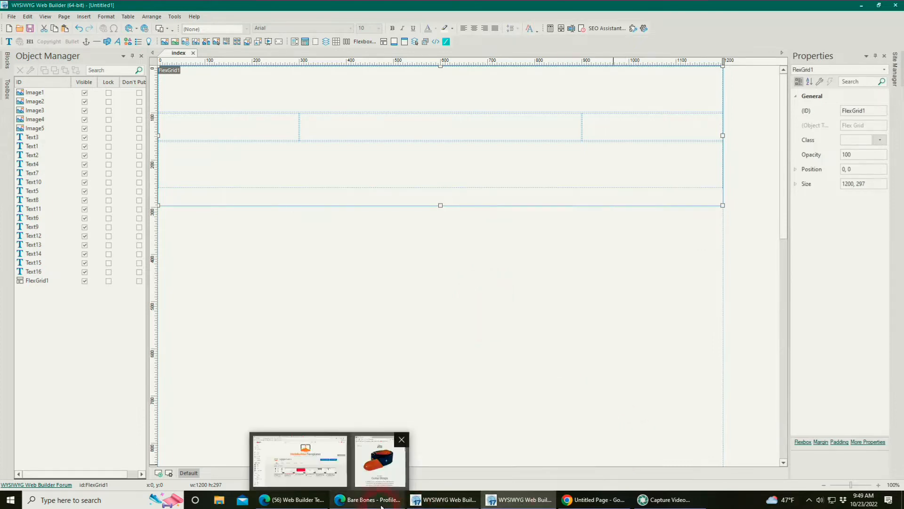
{"action": "double_click", "coordinate": [438, 198]}
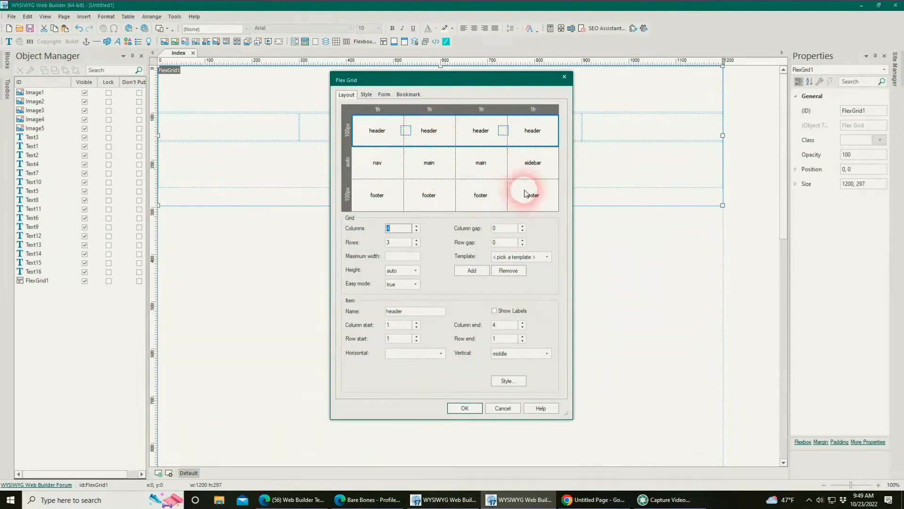
Switch to the Bare Bones page in Edge and widen its window to examine the desktop column and row arrangement.
{"action": "mouse_move", "coordinate": [370, 498]}
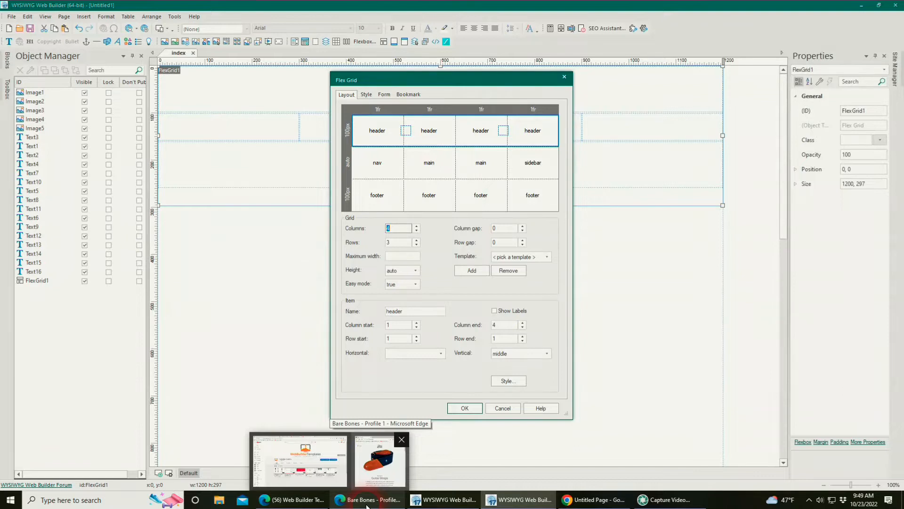
{"action": "left_click", "coordinate": [380, 459]}
{"action": "left_click_drag", "start_coordinate": [442, 261], "coordinate": [812, 291]}
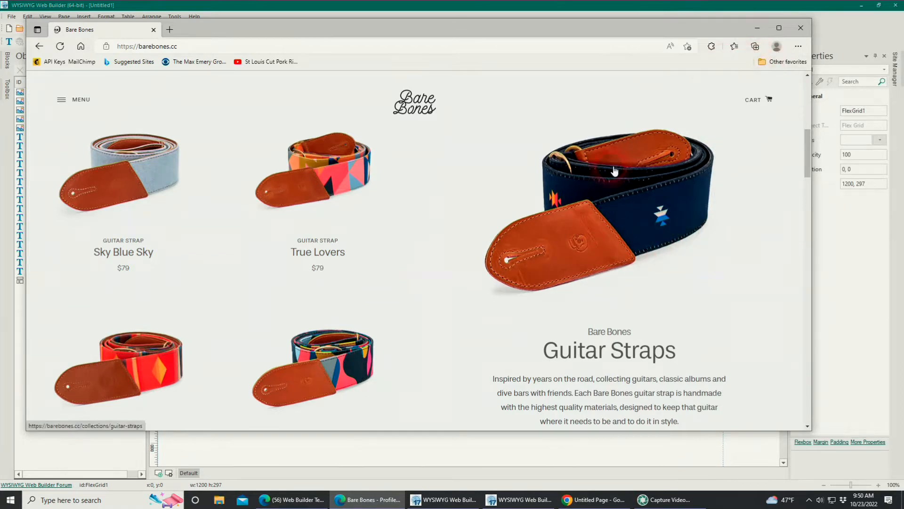
{"action": "left_click", "coordinate": [570, 102]}
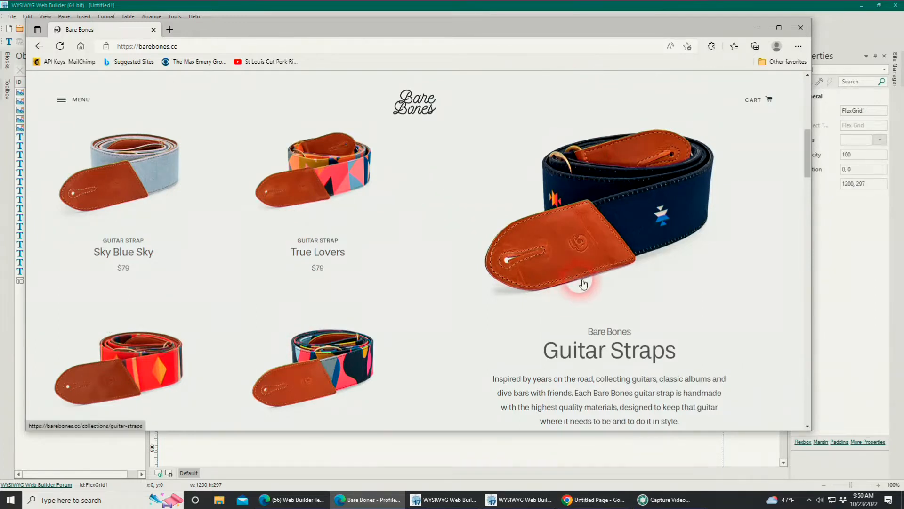
{"action": "left_click", "coordinate": [759, 32]}
{"action": "left_click", "coordinate": [413, 141]}
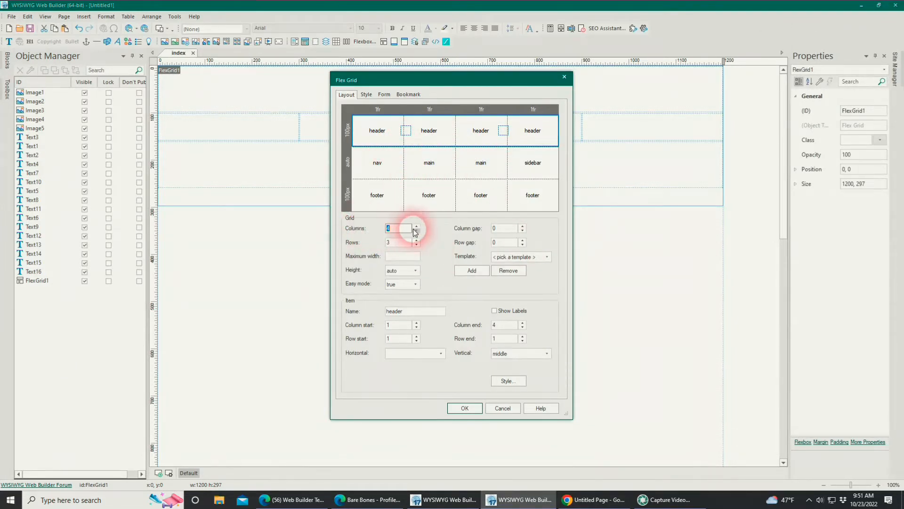
Reduce the flex grid to 3 columns and 2 rows, clearing the footer item's name.
{"action": "left_click", "coordinate": [416, 232]}
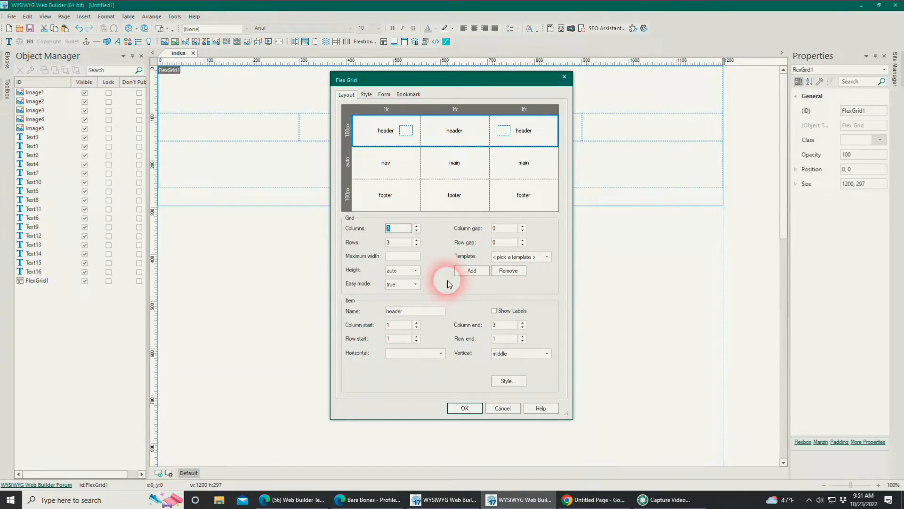
{"action": "left_click", "coordinate": [393, 500]}
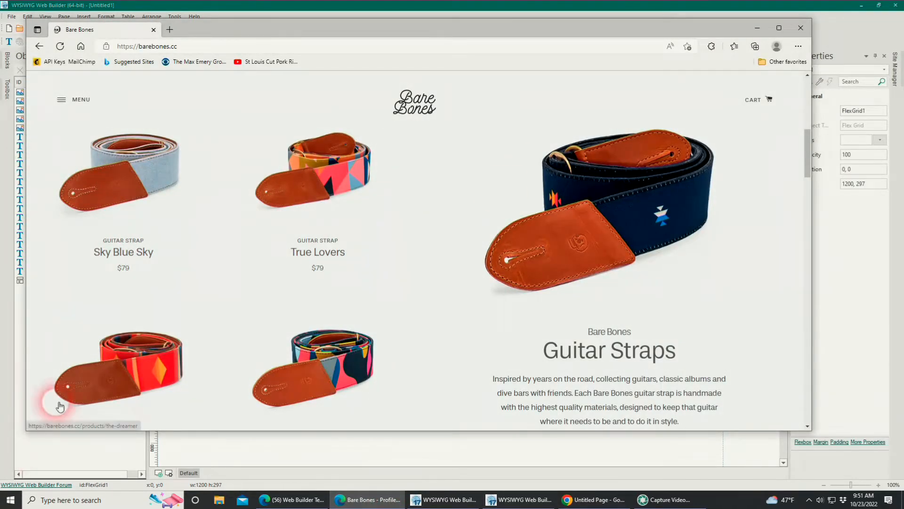
{"action": "left_click", "coordinate": [757, 28]}
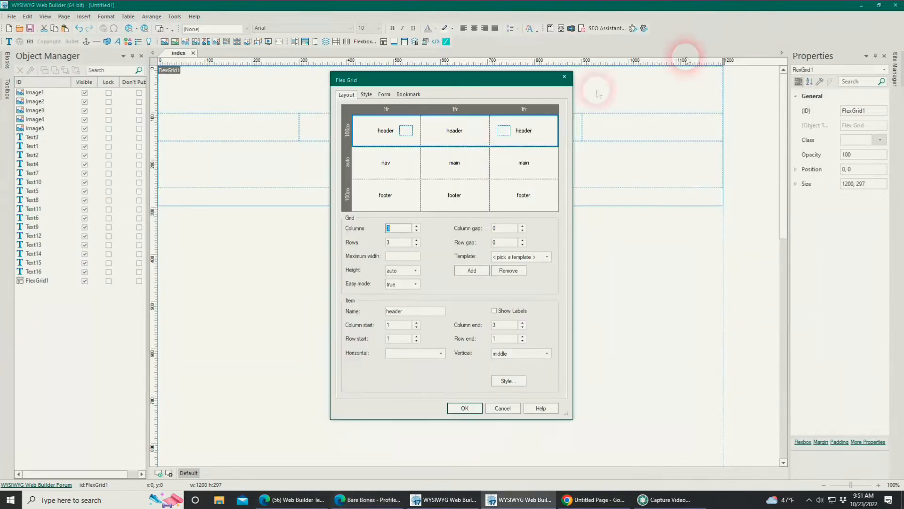
{"action": "left_click", "coordinate": [395, 207]}
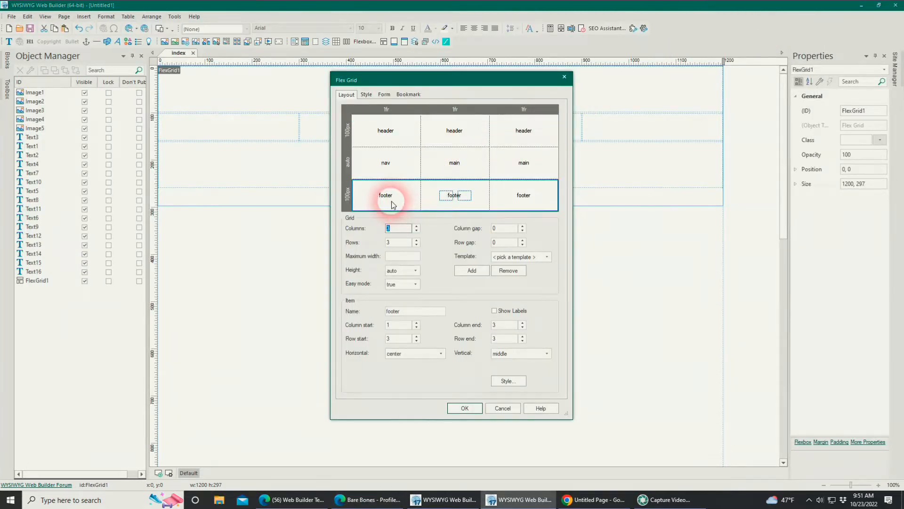
{"action": "key", "text": "BackSpace"}
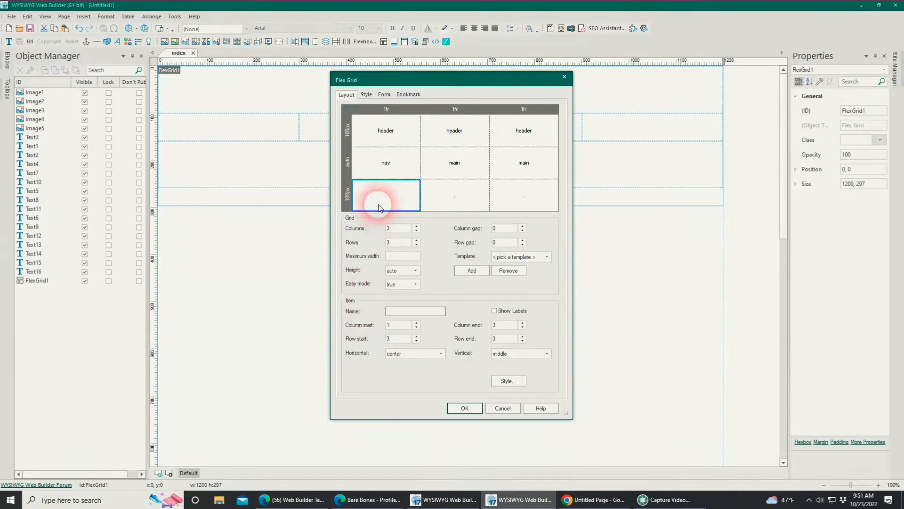
{"action": "left_click", "coordinate": [416, 245]}
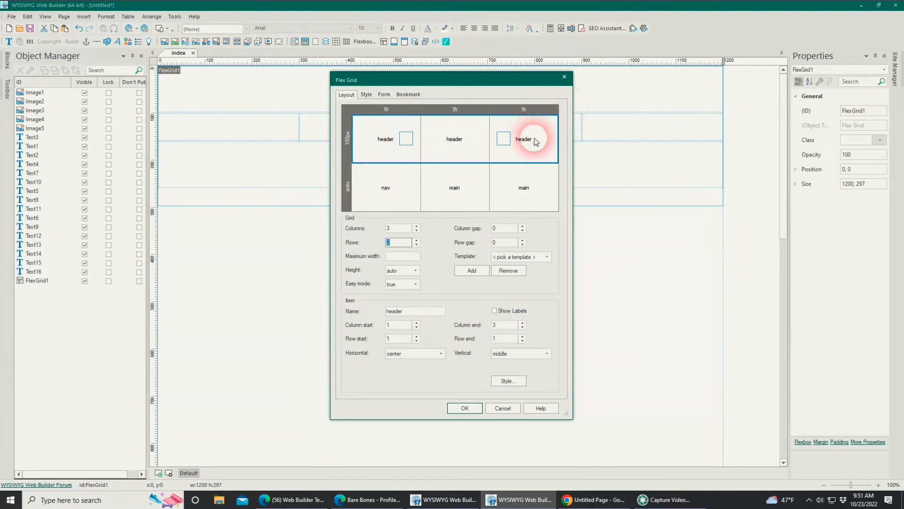
Switch to the Bare Bones page in Edge to compare its product arrangement with the grid.
{"action": "key", "text": "alt+Tab"}
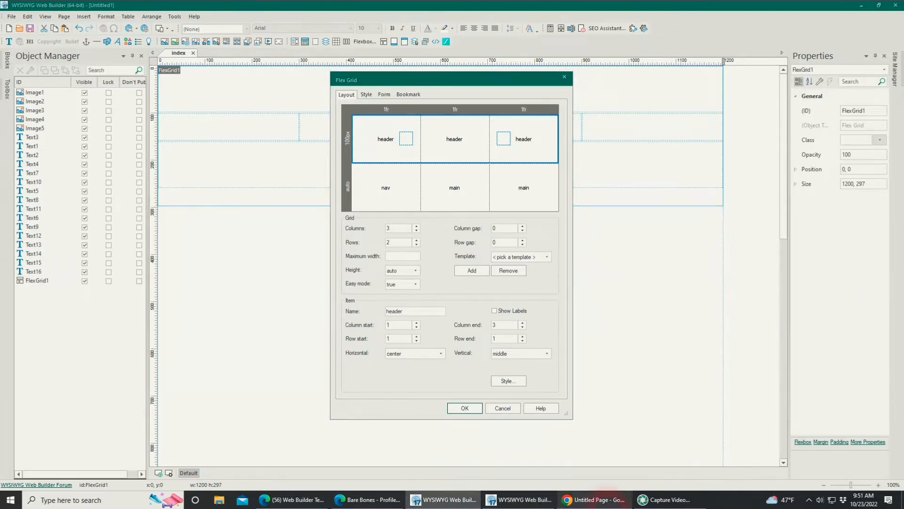
{"action": "left_click", "coordinate": [377, 499]}
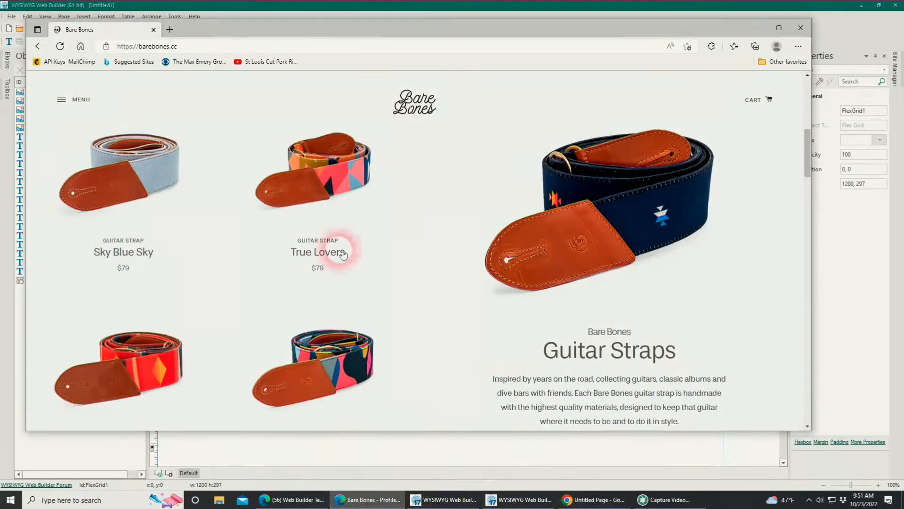
{"action": "left_click", "coordinate": [136, 163]}
{"action": "left_click", "coordinate": [39, 46]}
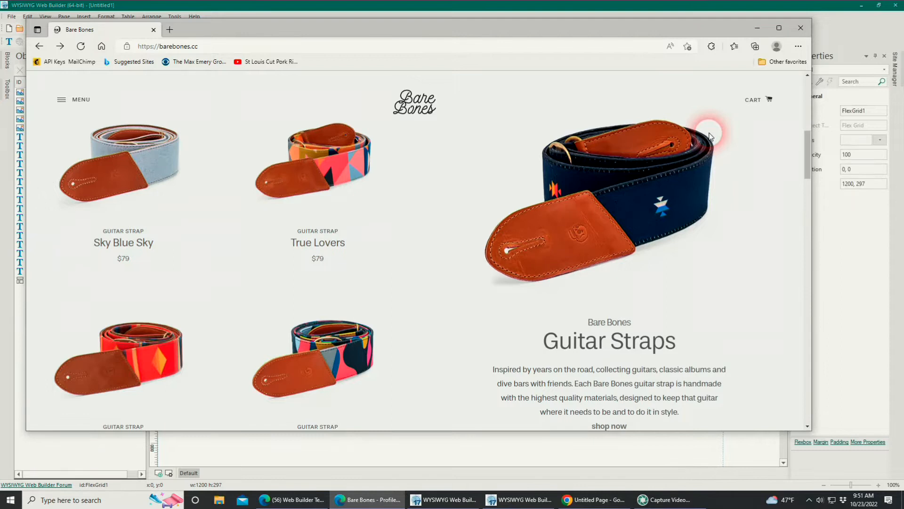
{"action": "left_click", "coordinate": [758, 32]}
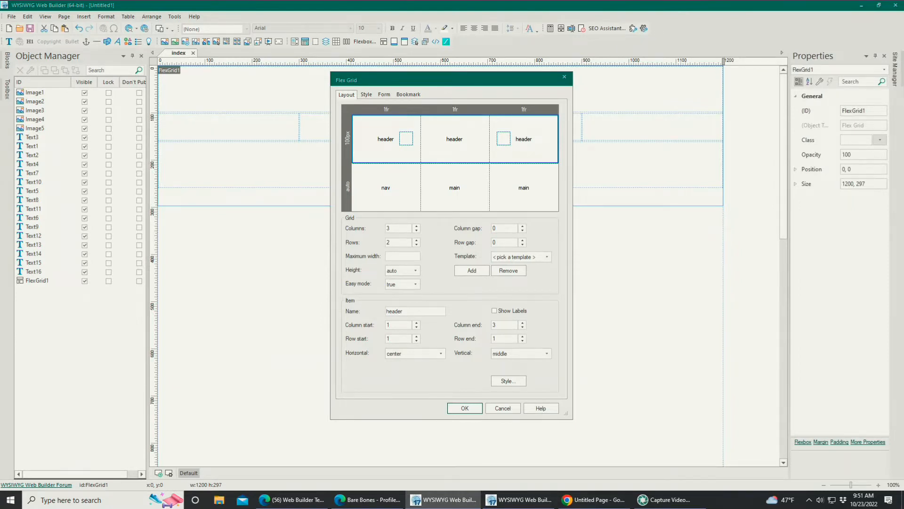
Limit the header item to column 1 and rename it watch1.
{"action": "left_click", "coordinate": [382, 161]}
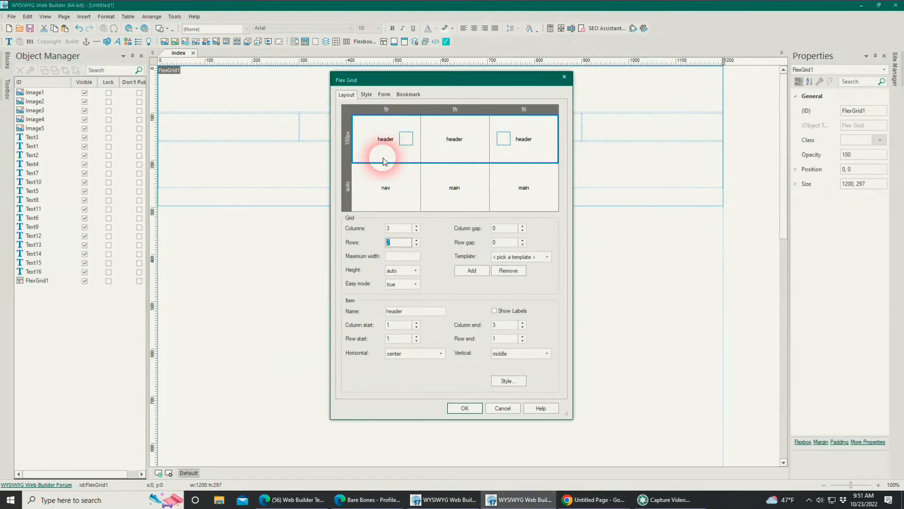
{"action": "left_click", "coordinate": [522, 328]}
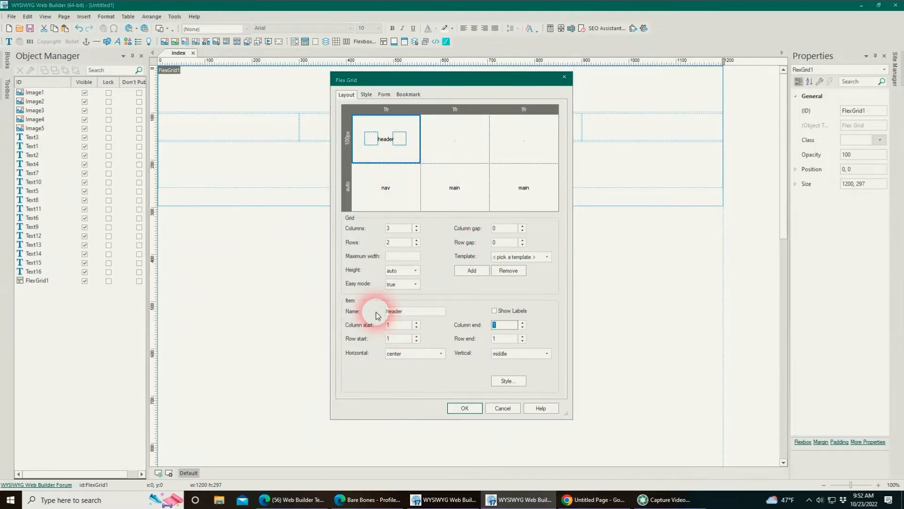
{"action": "double_click", "coordinate": [410, 312]}
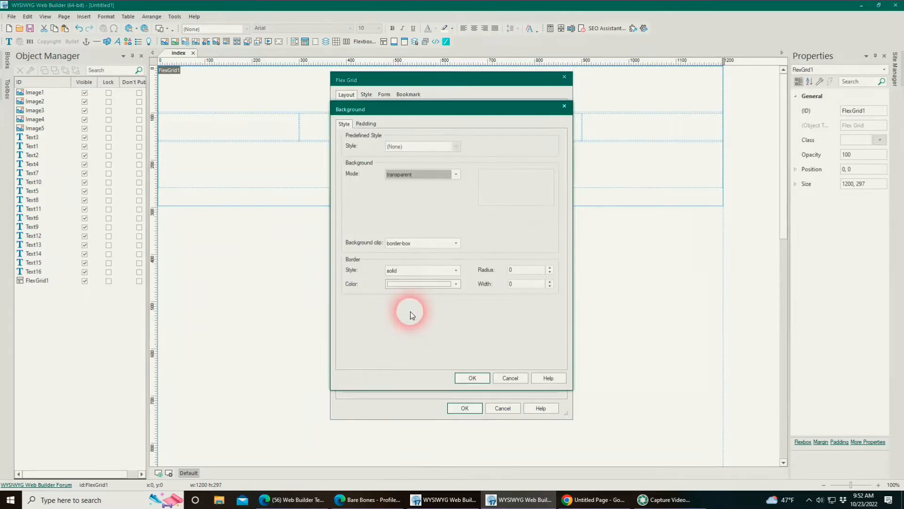
{"action": "left_click", "coordinate": [508, 381]}
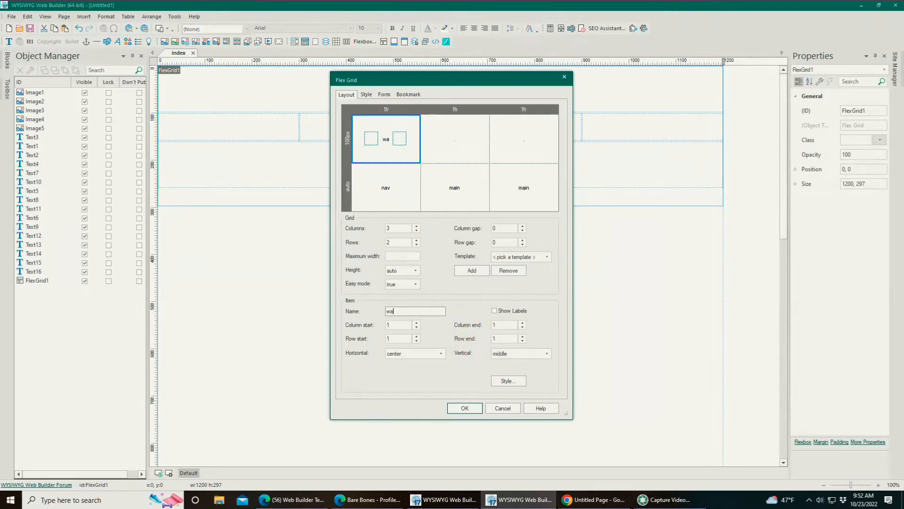
Name the grid item in the first row's second column watch2.
{"action": "left_click", "coordinate": [470, 144]}
{"action": "left_click", "coordinate": [401, 311]}
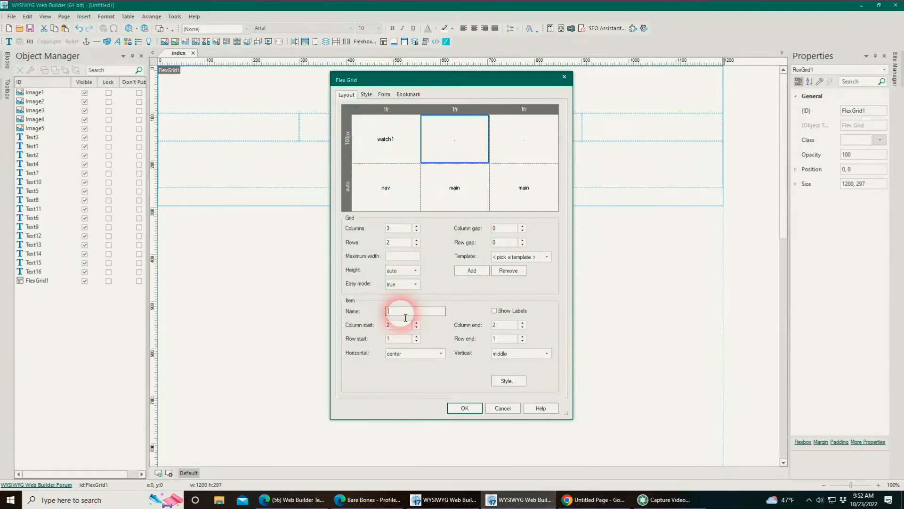
{"action": "type", "text": "wa"}
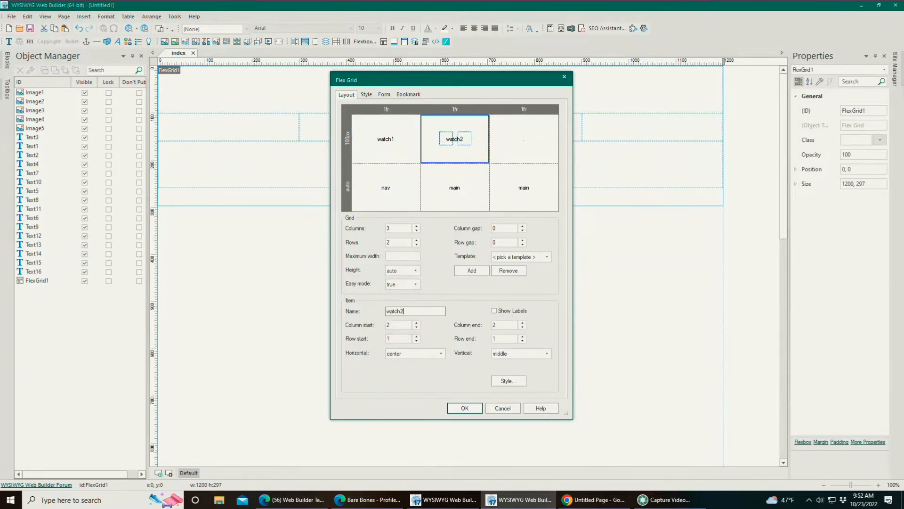
{"action": "type", "text": "tch2"}
Rename the nav item watch3 and the main item watch4, ending the watch4 item at column 2.
{"action": "left_click", "coordinate": [391, 193]}
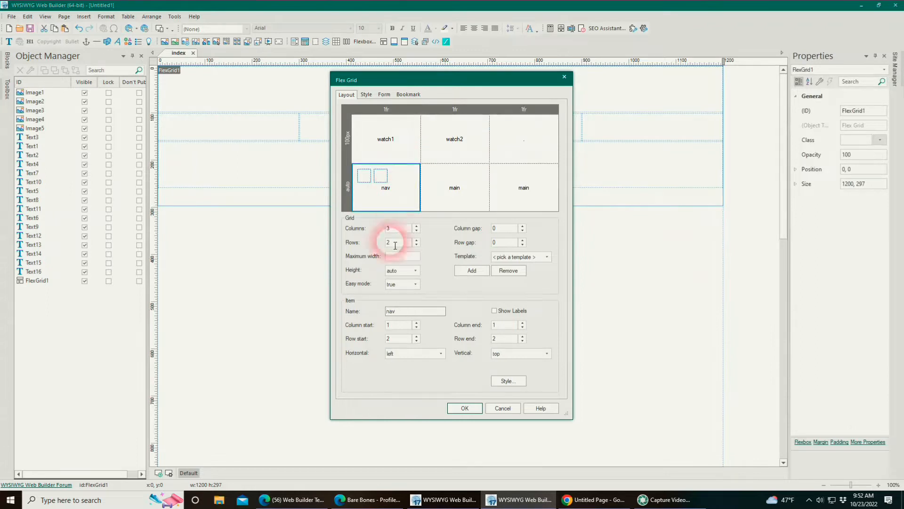
{"action": "type", "text": "watch3"}
{"action": "left_click", "coordinate": [438, 198]}
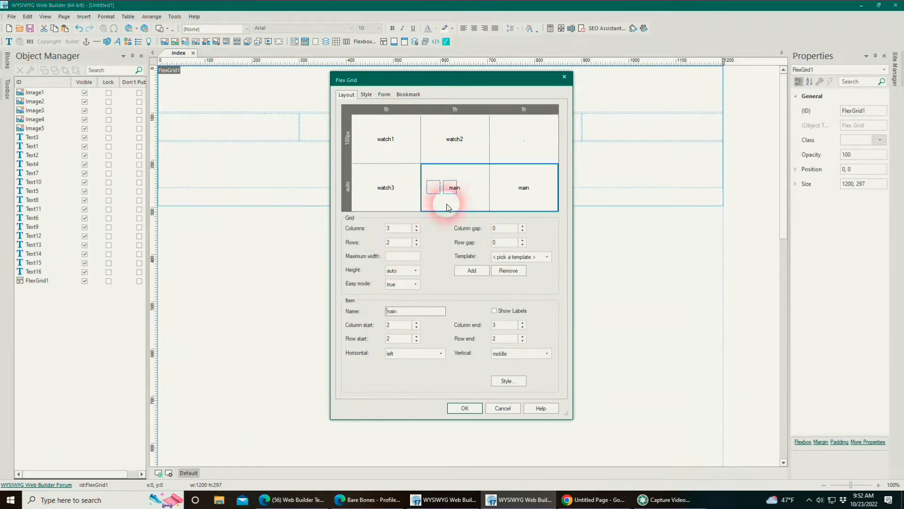
{"action": "double_click", "coordinate": [407, 315]}
{"action": "type", "text": "e"}
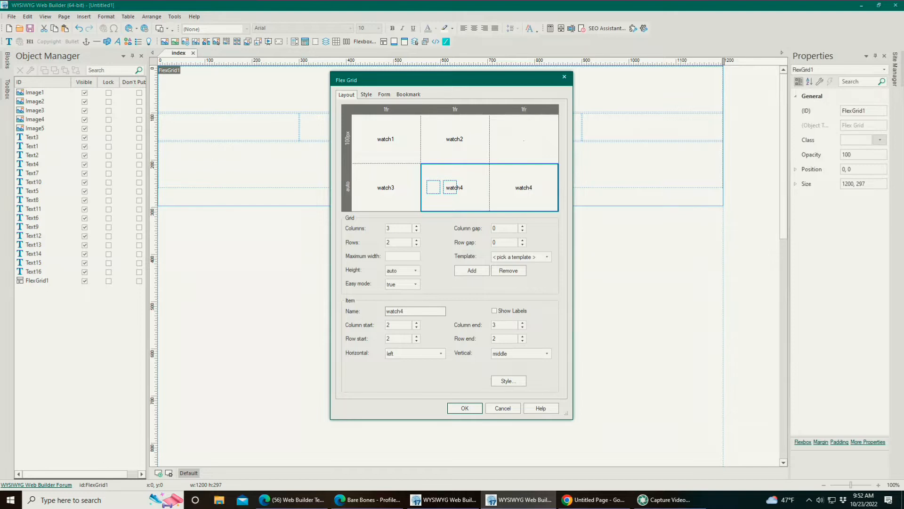
{"action": "left_click", "coordinate": [468, 187]}
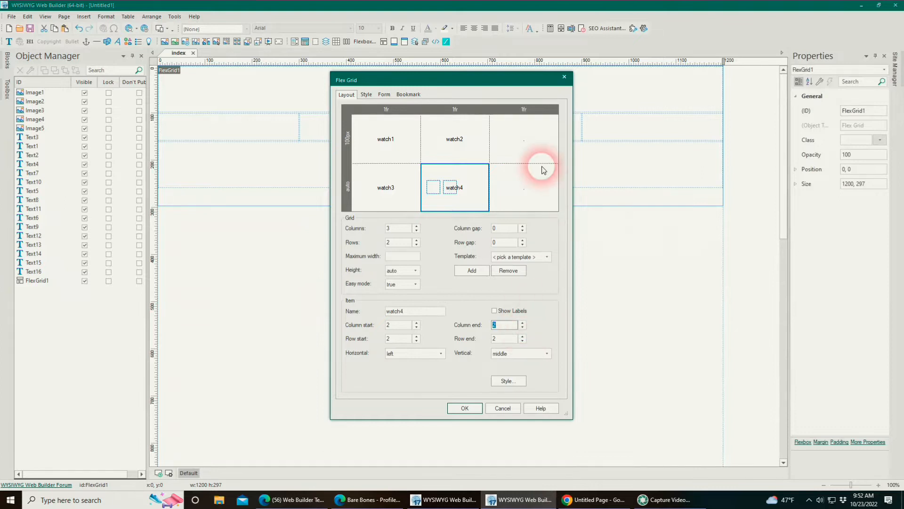
Name the item in the first row's third column bigwatch and extend it down to row 2.
{"action": "left_click", "coordinate": [513, 149]}
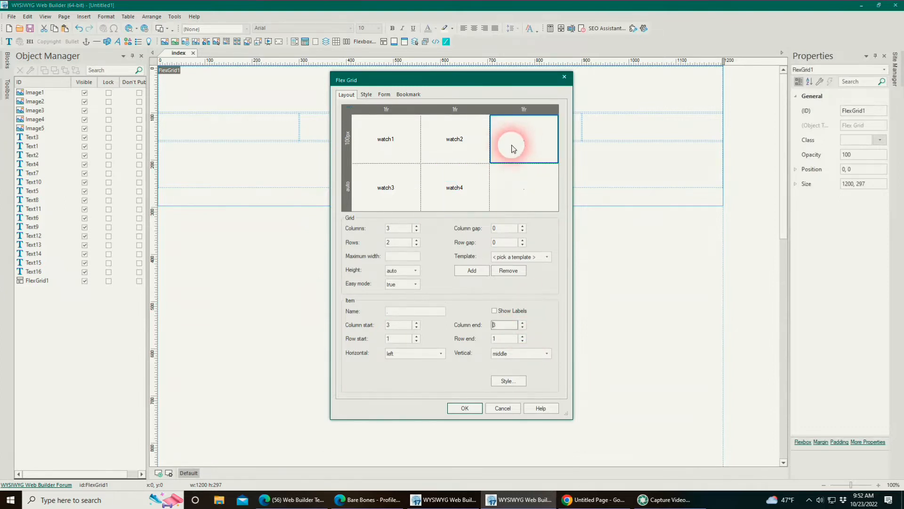
{"action": "left_click", "coordinate": [401, 313]}
{"action": "type", "text": "bigwatch"}
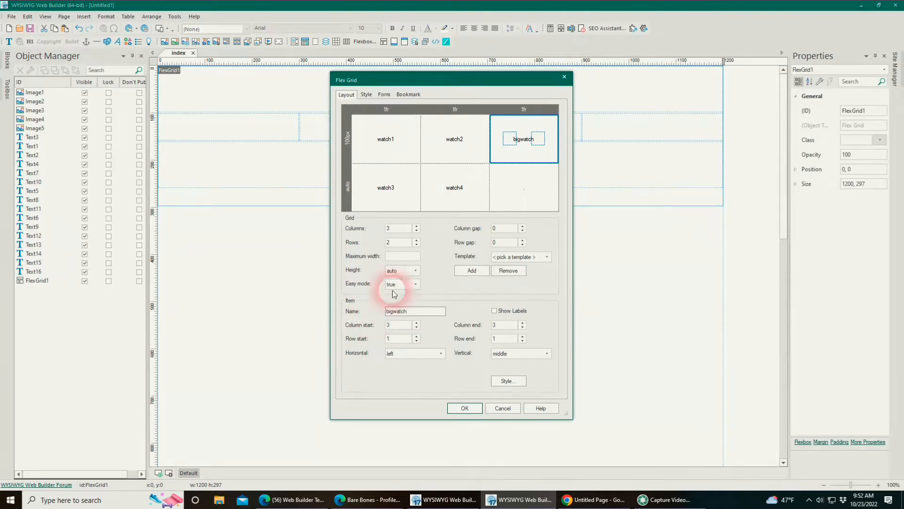
{"action": "left_click", "coordinate": [521, 140]}
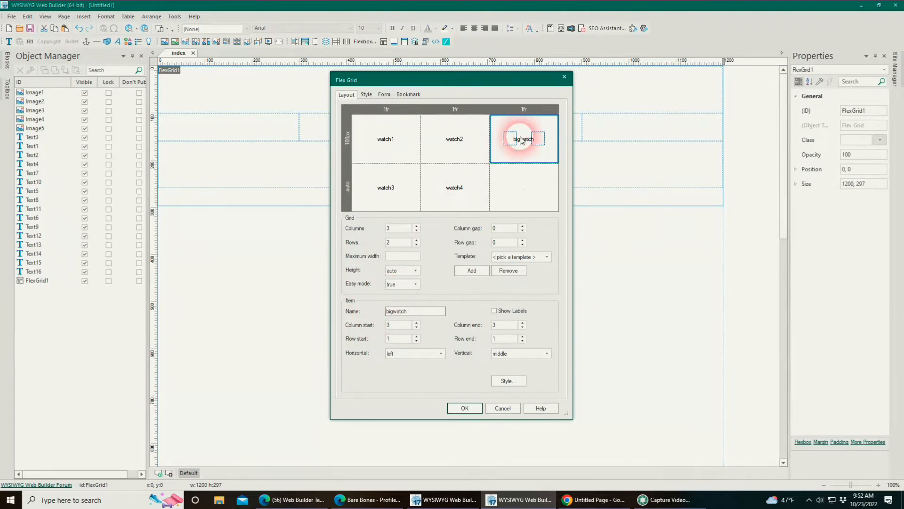
{"action": "left_click", "coordinate": [524, 188]}
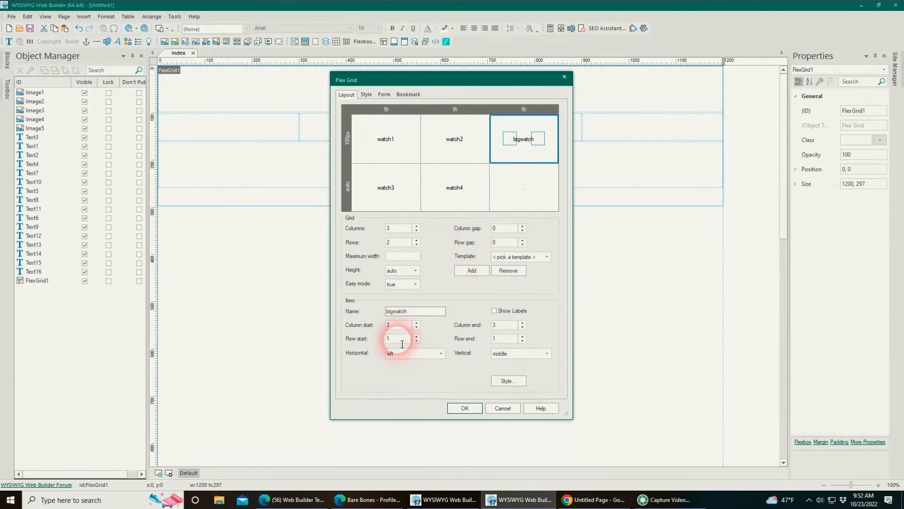
{"action": "left_click", "coordinate": [522, 336]}
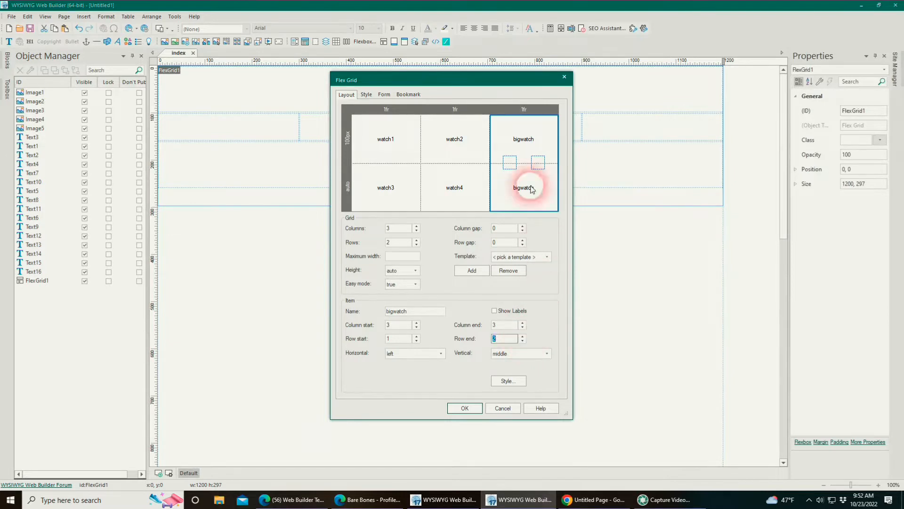
Bring up the Bare Bones page in Edge beside the grid settings and compare its guitar strap layout with the named cells.
{"action": "left_click_drag", "start_coordinate": [453, 86], "coordinate": [129, 79]}
{"action": "mouse_move", "coordinate": [368, 499]}
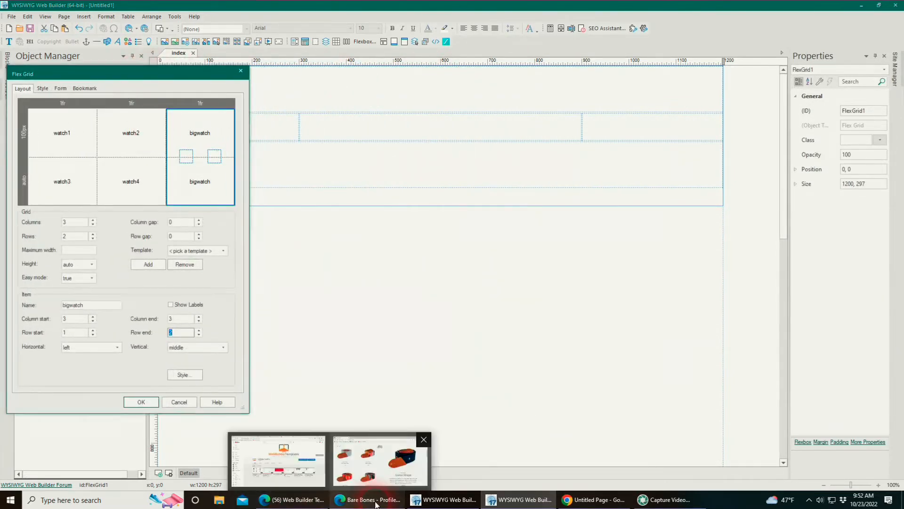
{"action": "left_click", "coordinate": [412, 455]}
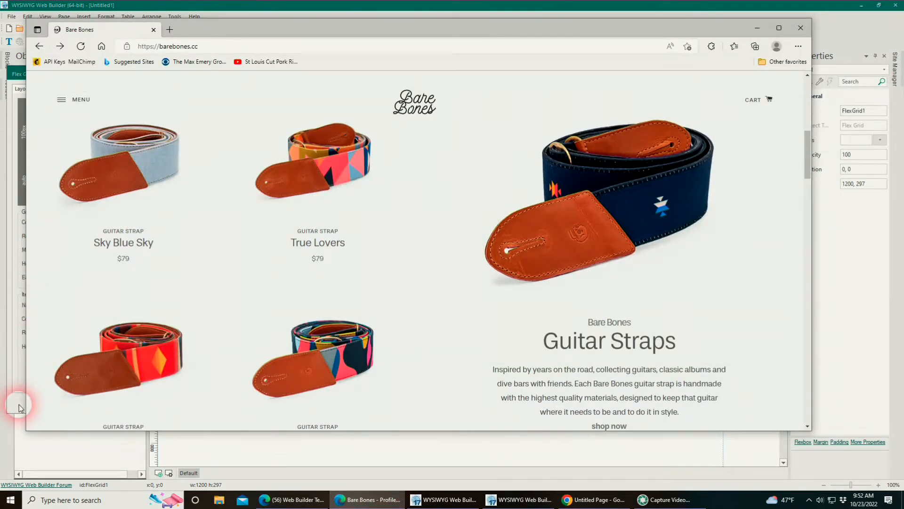
{"action": "left_click_drag", "start_coordinate": [24, 408], "coordinate": [187, 412]}
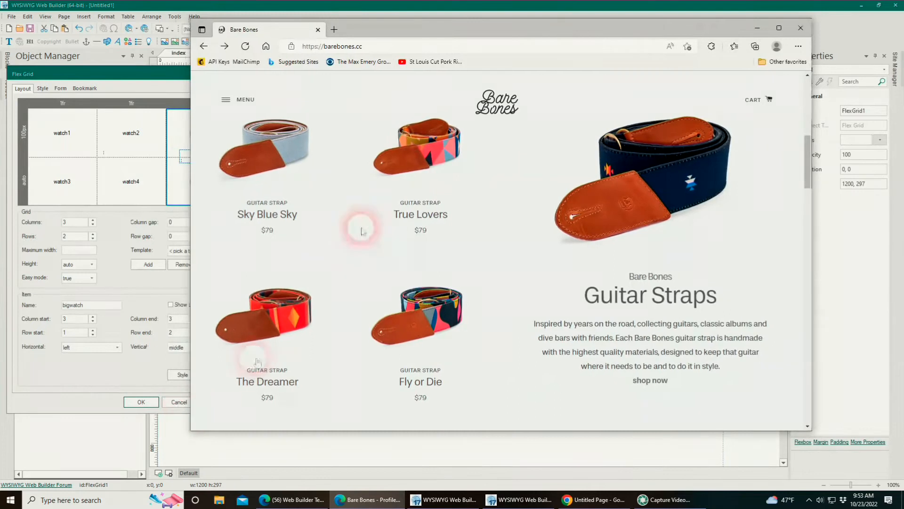
{"action": "left_click_drag", "start_coordinate": [448, 24], "coordinate": [516, 35]}
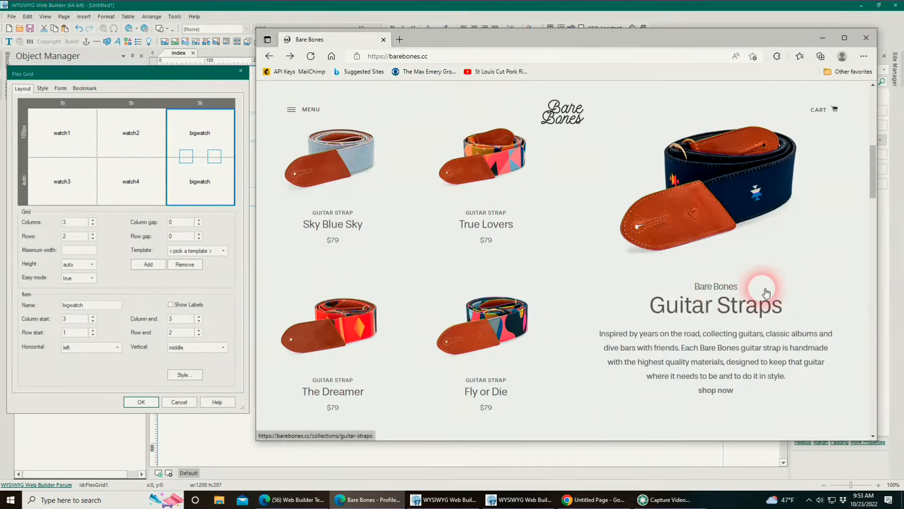
{"action": "left_click", "coordinate": [823, 38]}
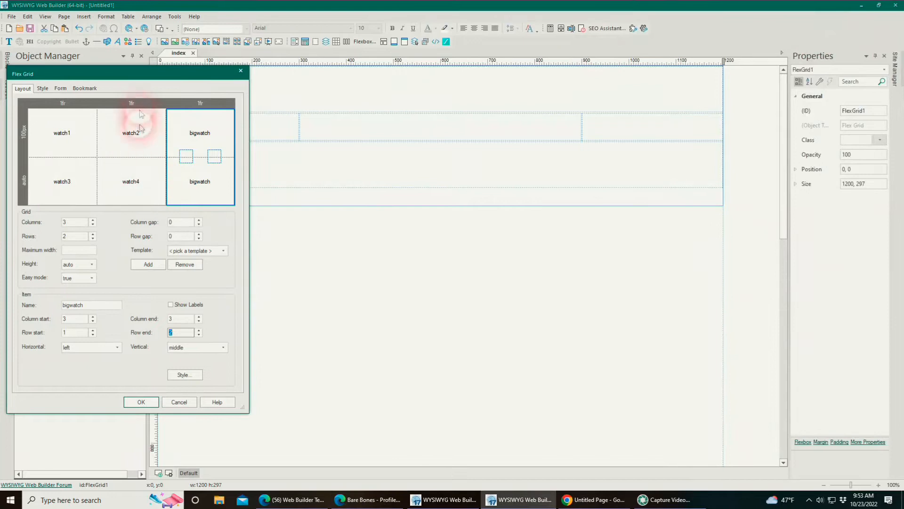
Set the third column's minimum width to 2 fr and apply the grid settings.
{"action": "left_click_drag", "start_coordinate": [143, 74], "coordinate": [489, 113]}
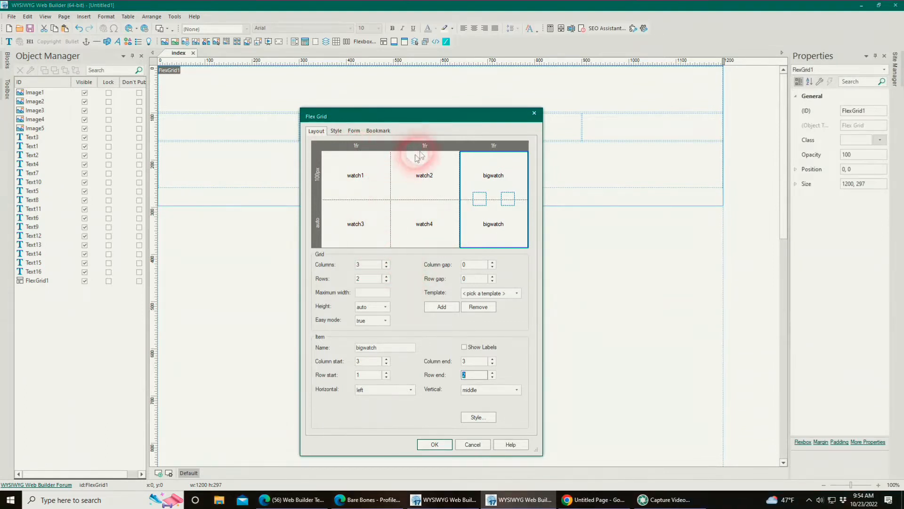
{"action": "left_click", "coordinate": [497, 147]}
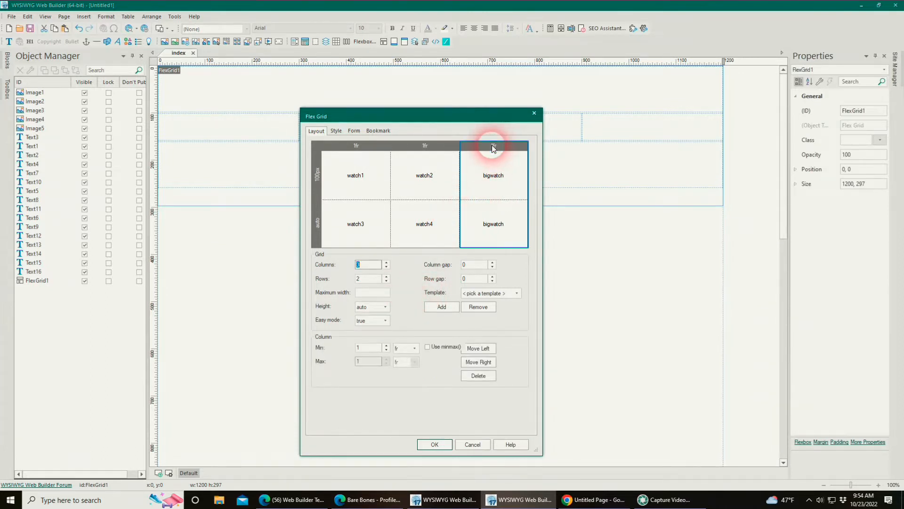
{"action": "left_click", "coordinate": [386, 345]}
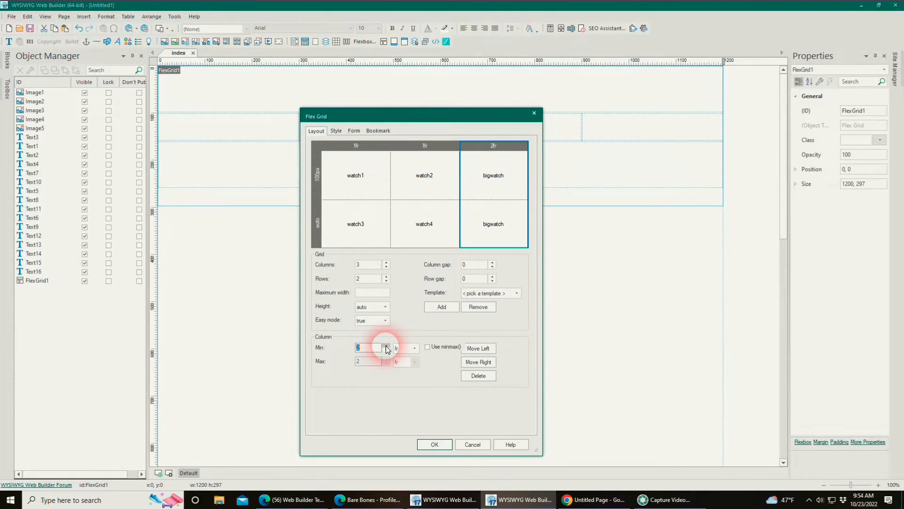
{"action": "left_click", "coordinate": [432, 445]}
Reopen the flex grid's settings and set the first row's height to auto.
{"action": "left_click", "coordinate": [492, 188]}
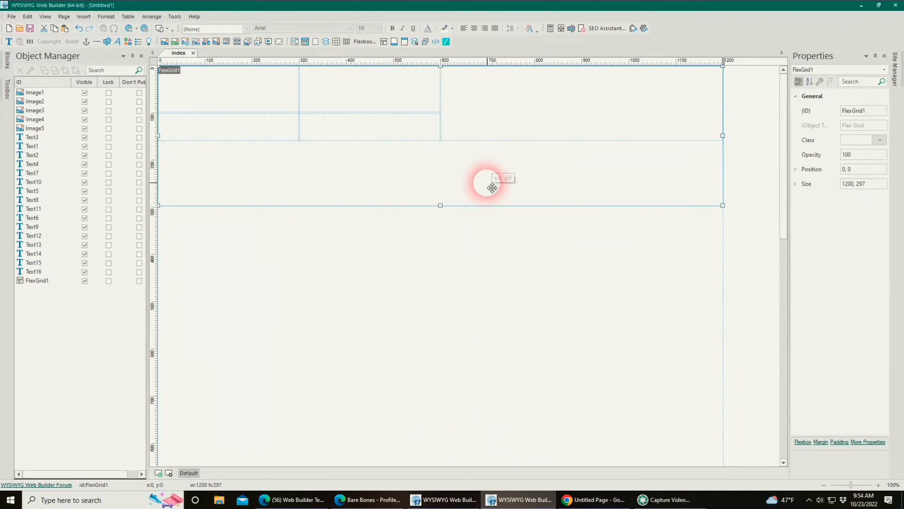
{"action": "double_click", "coordinate": [492, 188]}
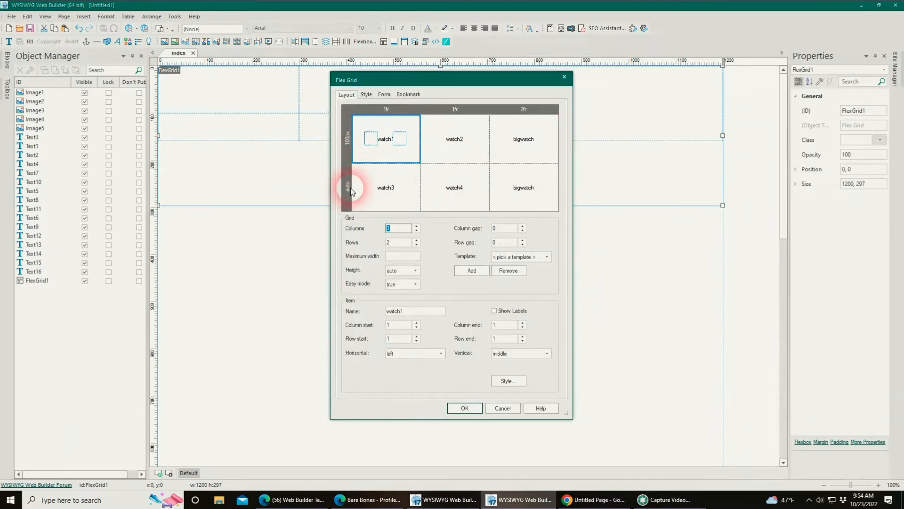
{"action": "left_click", "coordinate": [348, 139]}
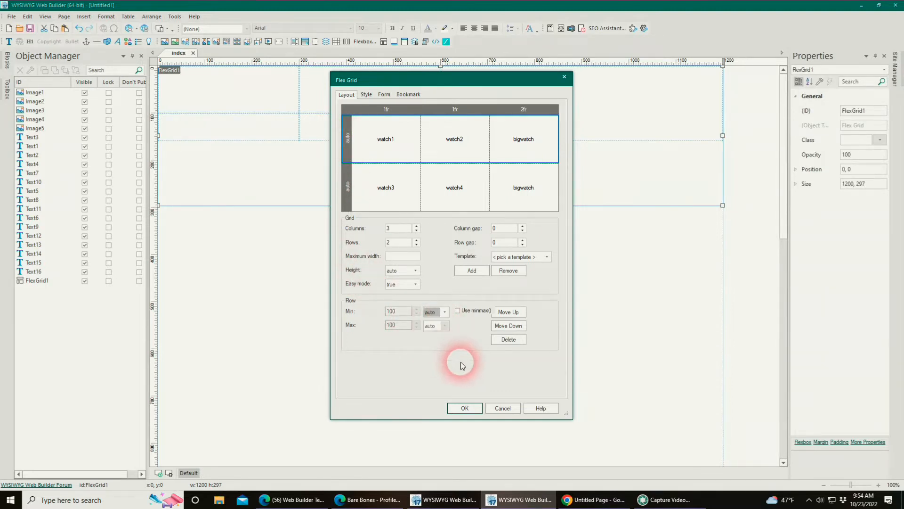
{"action": "left_click", "coordinate": [465, 408]}
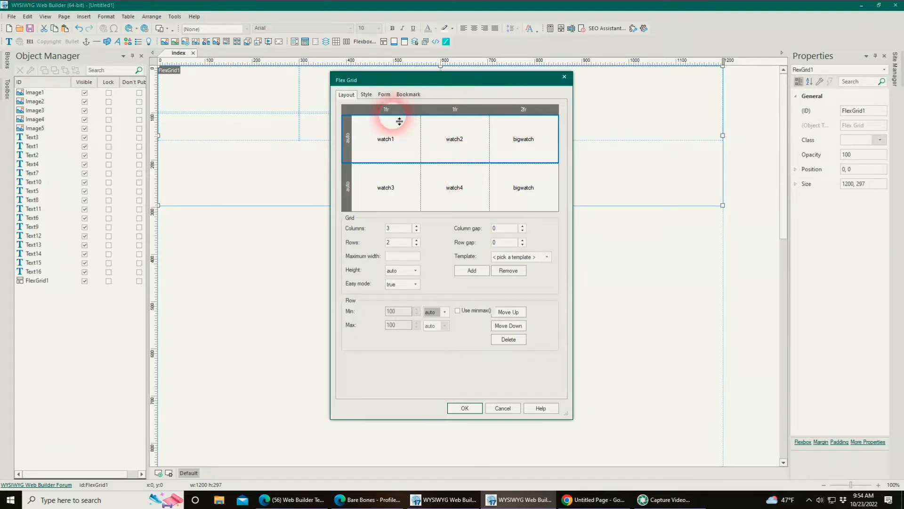
{"action": "left_click", "coordinate": [466, 408]}
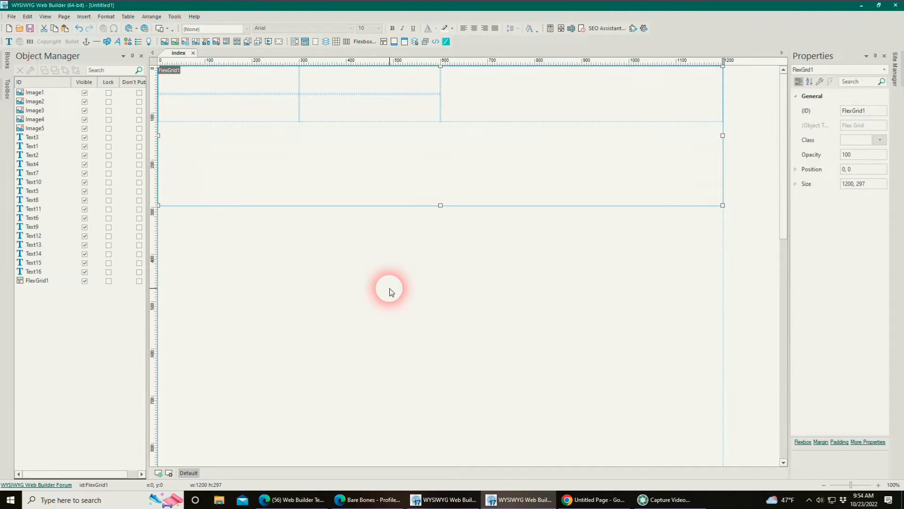
Move the Sports Nut watch image with its three text lines into the grid's watch1 cell.
{"action": "scroll", "coordinate": [389, 288], "scroll_direction": "down", "scroll_amount": 6}
{"action": "scroll", "coordinate": [389, 293], "scroll_direction": "down", "scroll_amount": 1}
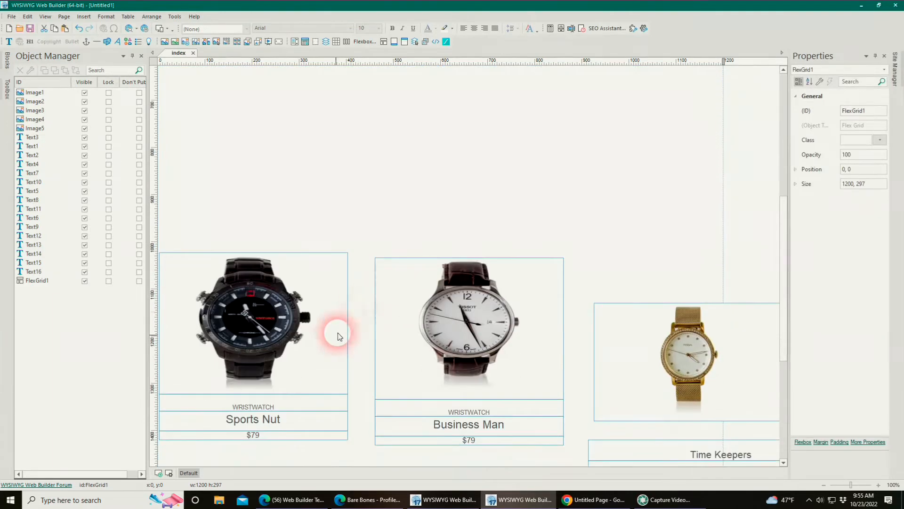
{"action": "left_click_drag", "start_coordinate": [278, 222], "coordinate": [263, 447]}
{"action": "scroll", "coordinate": [317, 357], "scroll_direction": "up", "scroll_amount": 2}
{"action": "left_click_drag", "start_coordinate": [310, 351], "coordinate": [370, 118]}
{"action": "scroll", "coordinate": [466, 203], "scroll_direction": "up", "scroll_amount": 4}
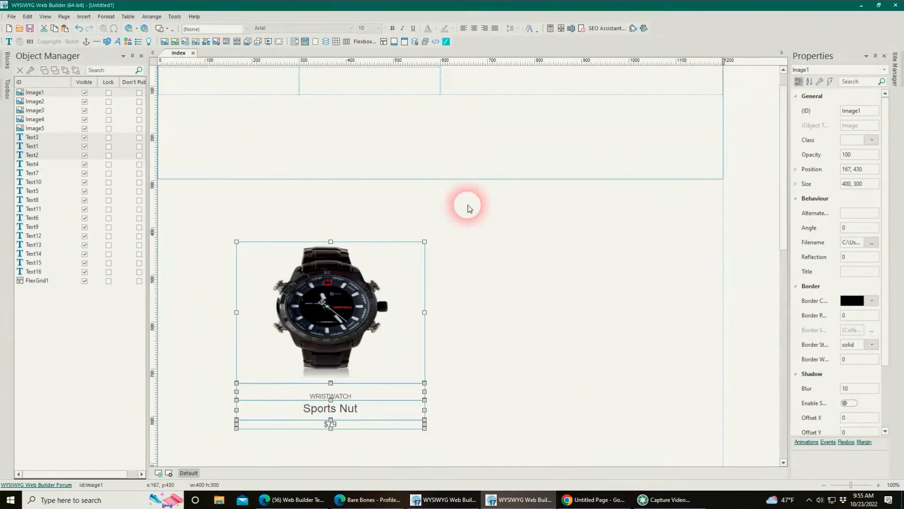
{"action": "left_click_drag", "start_coordinate": [253, 285], "coordinate": [215, 84]}
Move the Business Man watch image and its texts into the watch2 cell beside Sports Nut.
{"action": "scroll", "coordinate": [385, 306], "scroll_direction": "down", "scroll_amount": 3}
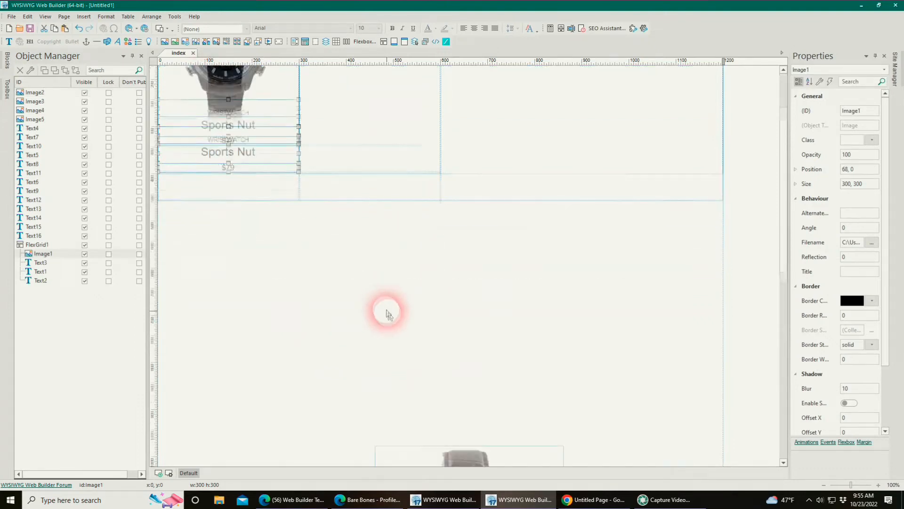
{"action": "scroll", "coordinate": [440, 339], "scroll_direction": "down", "scroll_amount": 2}
{"action": "scroll", "coordinate": [329, 334], "scroll_direction": "down", "scroll_amount": 2}
{"action": "left_click_drag", "start_coordinate": [338, 273], "coordinate": [490, 395]}
{"action": "scroll", "coordinate": [430, 335], "scroll_direction": "up", "scroll_amount": 2}
{"action": "left_click_drag", "start_coordinate": [430, 334], "coordinate": [349, 165]}
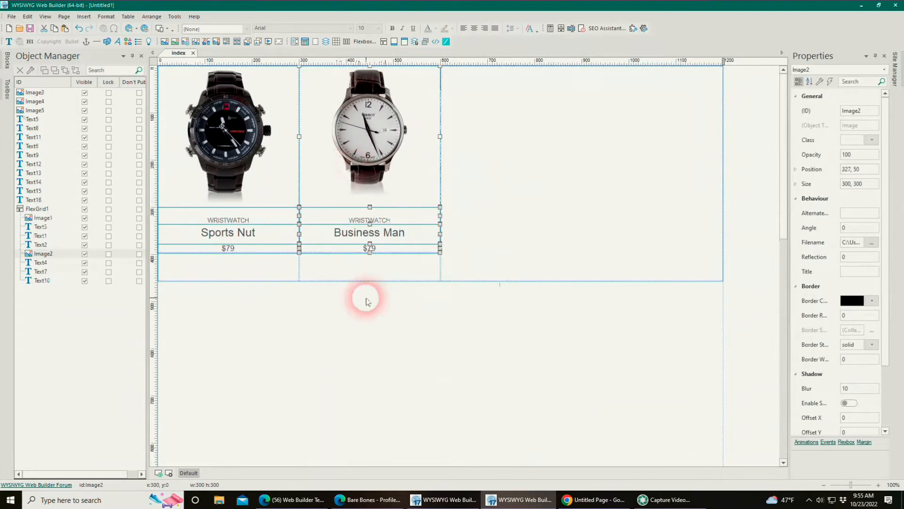
Move The Alchemist watch image and its texts into the watch3 cell below Sports Nut.
{"action": "scroll", "coordinate": [278, 340], "scroll_direction": "down", "scroll_amount": 8}
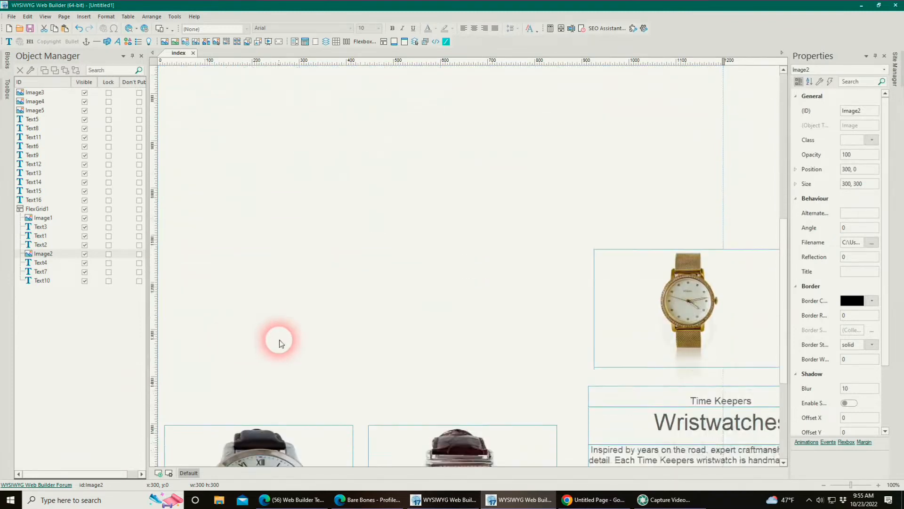
{"action": "scroll", "coordinate": [279, 341], "scroll_direction": "down", "scroll_amount": 3}
{"action": "left_click_drag", "start_coordinate": [289, 195], "coordinate": [255, 316]}
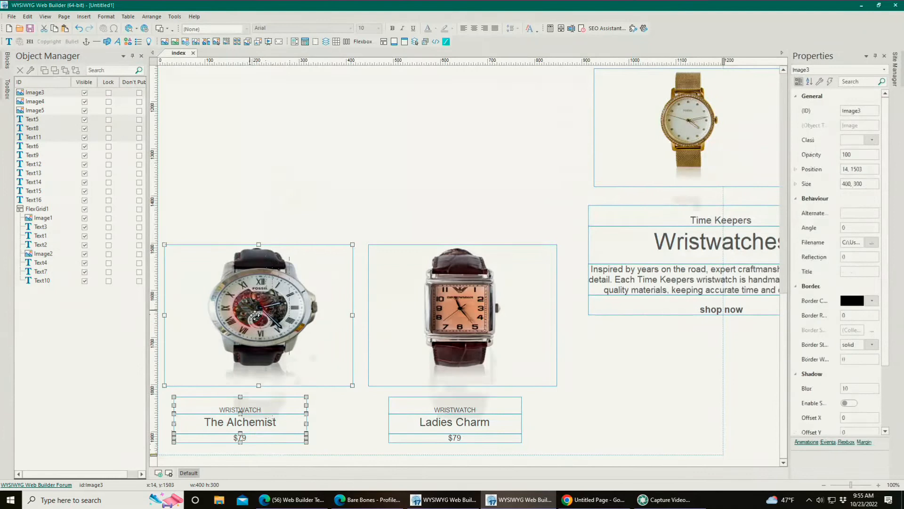
{"action": "scroll", "coordinate": [253, 314], "scroll_direction": "up", "scroll_amount": 5}
{"action": "left_click_drag", "start_coordinate": [273, 393], "coordinate": [315, 115]}
{"action": "scroll", "coordinate": [399, 184], "scroll_direction": "up", "scroll_amount": 6}
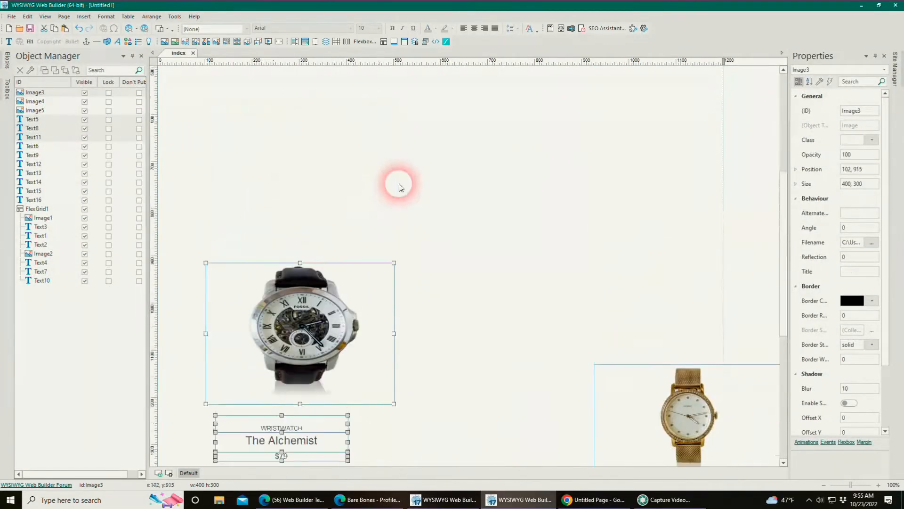
{"action": "scroll", "coordinate": [399, 187], "scroll_direction": "up", "scroll_amount": 4}
{"action": "left_click_drag", "start_coordinate": [269, 444], "coordinate": [246, 214]}
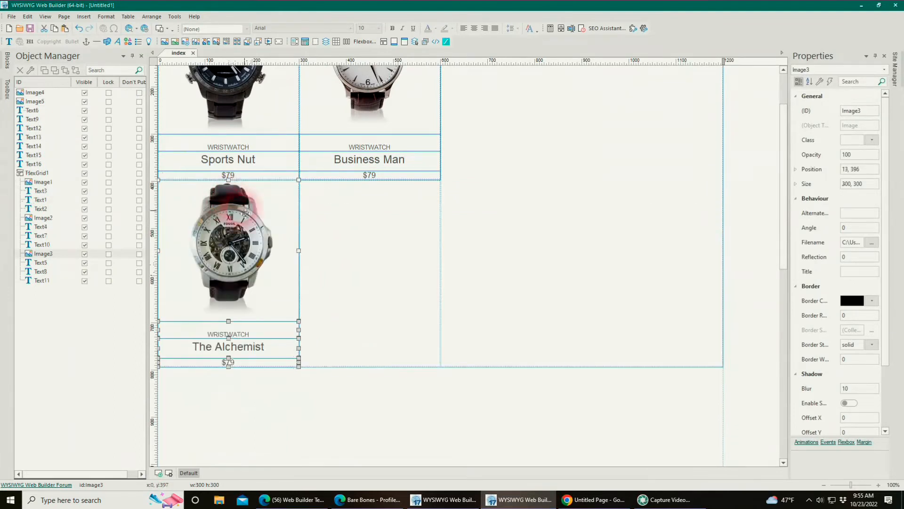
Move the Ladies Charm watch image and its texts into the watch4 cell below Business Man.
{"action": "scroll", "coordinate": [378, 379], "scroll_direction": "down", "scroll_amount": 15}
{"action": "left_click", "coordinate": [350, 364]}
{"action": "left_click_drag", "start_coordinate": [350, 363], "coordinate": [464, 467]}
{"action": "scroll", "coordinate": [420, 328], "scroll_direction": "up", "scroll_amount": 6}
{"action": "left_click_drag", "start_coordinate": [384, 465], "coordinate": [320, 98]}
{"action": "scroll", "coordinate": [323, 161], "scroll_direction": "up", "scroll_amount": 4}
Move the gold watch image with the Time Keepers heading, description and shop now texts into the bigwatch cell.
{"action": "scroll", "coordinate": [506, 287], "scroll_direction": "down", "scroll_amount": 3}
{"action": "left_click_drag", "start_coordinate": [567, 250], "coordinate": [691, 445]}
{"action": "scroll", "coordinate": [648, 420], "scroll_direction": "up", "scroll_amount": 6}
{"action": "scroll", "coordinate": [645, 419], "scroll_direction": "up", "scroll_amount": 5}
{"action": "scroll", "coordinate": [634, 464], "scroll_direction": "down", "scroll_amount": 2}
{"action": "left_click_drag", "start_coordinate": [633, 462], "coordinate": [528, 221]}
{"action": "left_click", "coordinate": [497, 361]}
{"action": "scroll", "coordinate": [499, 365], "scroll_direction": "up", "scroll_amount": 5}
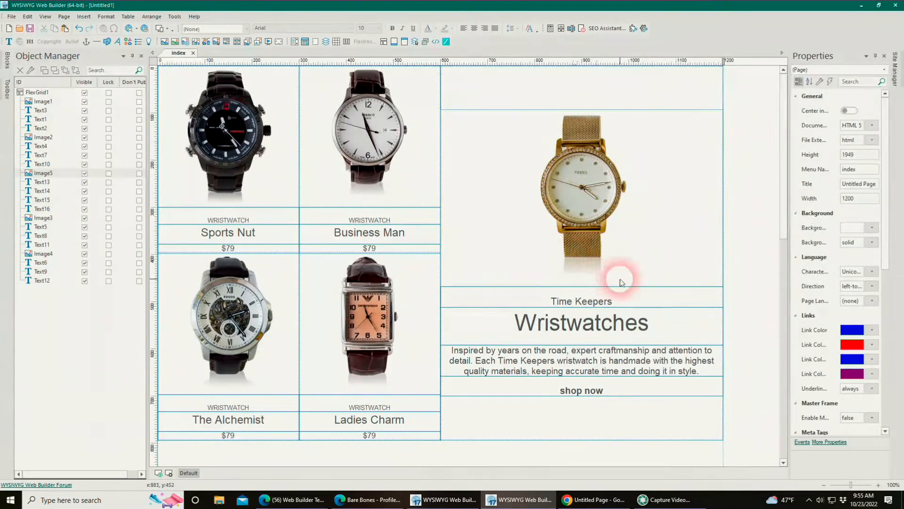
Reopen the flex grid's settings and align the watch1 item horizontally to center and vertically to top.
{"action": "left_click", "coordinate": [497, 425]}
{"action": "double_click", "coordinate": [500, 426]}
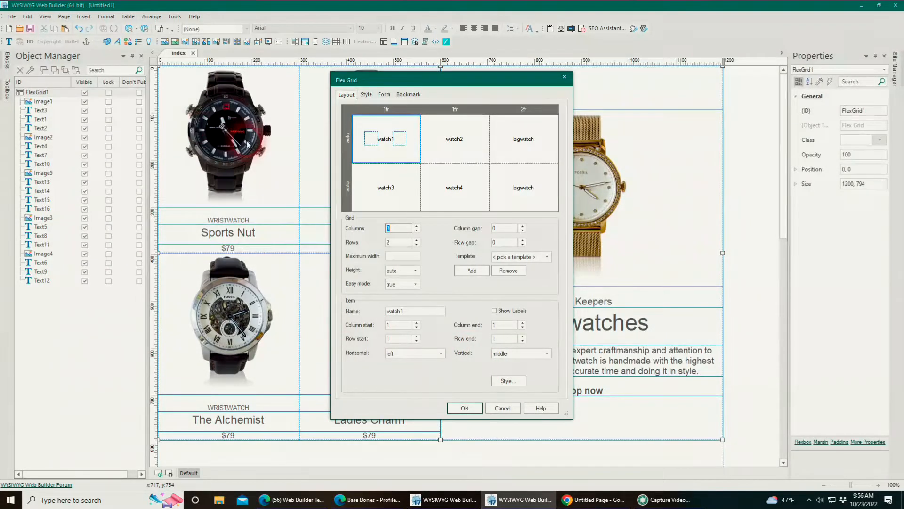
{"action": "left_click", "coordinate": [230, 387]}
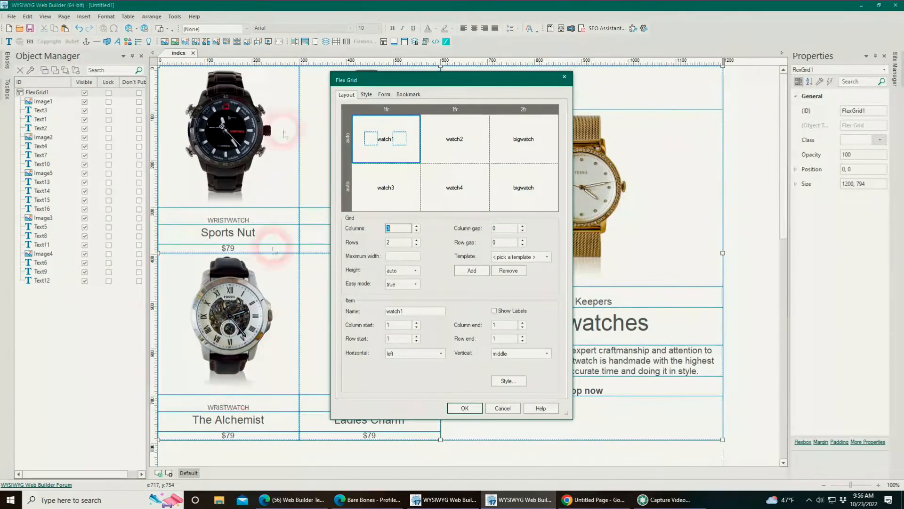
{"action": "left_click", "coordinate": [440, 354]}
{"action": "left_click", "coordinate": [434, 379]}
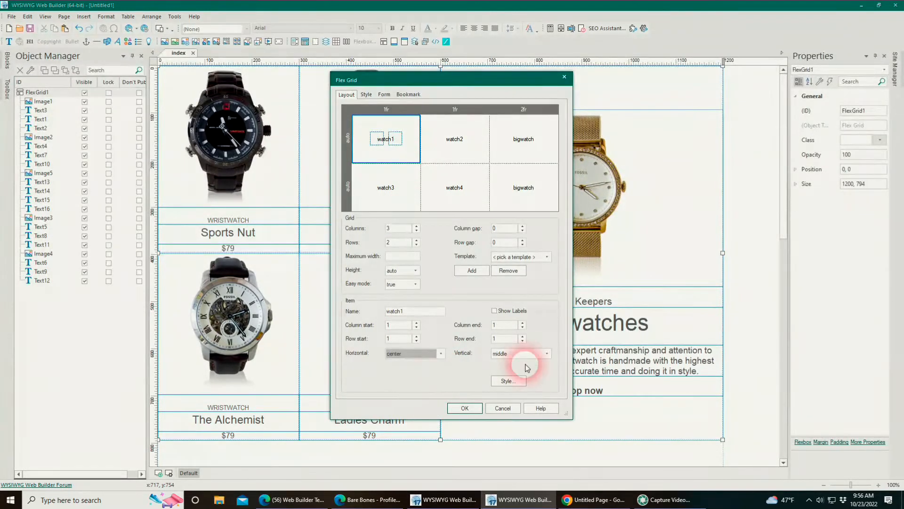
{"action": "left_click", "coordinate": [523, 354]}
{"action": "left_click", "coordinate": [513, 365]}
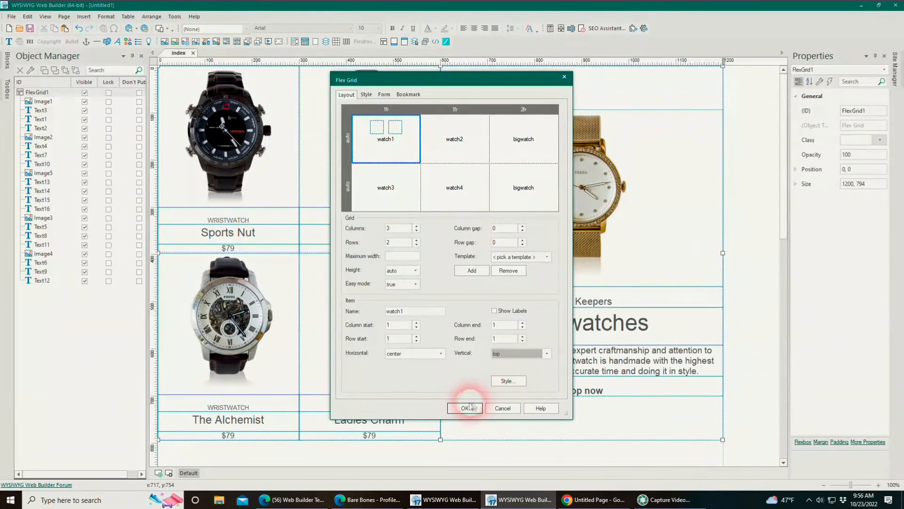
Align the watch2 item horizontally to center and vertically to top.
{"action": "left_click", "coordinate": [463, 409]}
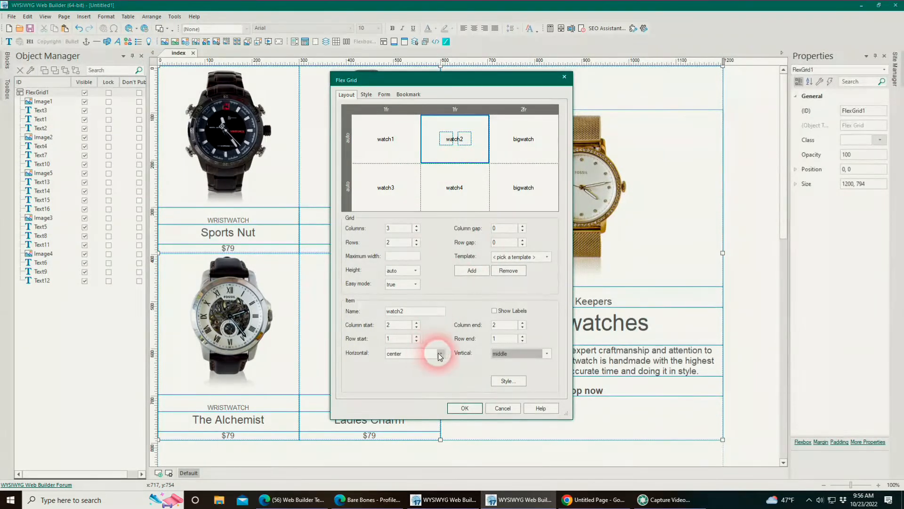
{"action": "left_click", "coordinate": [546, 355]}
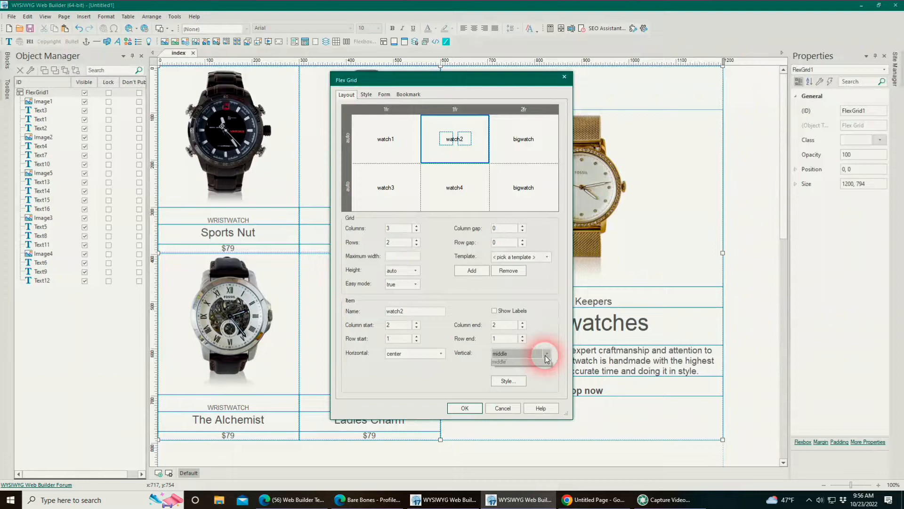
{"action": "left_click", "coordinate": [518, 360]}
Align the watch3 item horizontally to center and vertically to top.
{"action": "left_click", "coordinate": [385, 189]}
{"action": "left_click", "coordinate": [411, 201]}
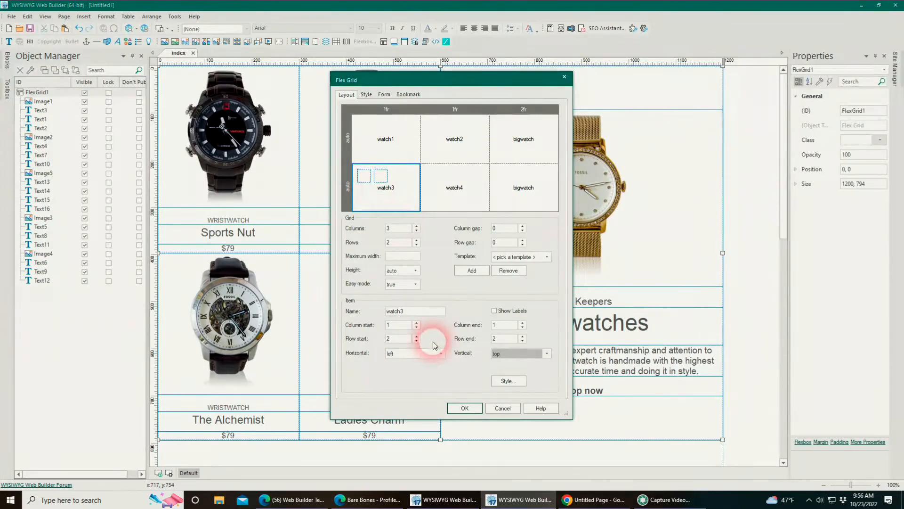
{"action": "left_click", "coordinate": [436, 357]}
{"action": "left_click", "coordinate": [441, 354]}
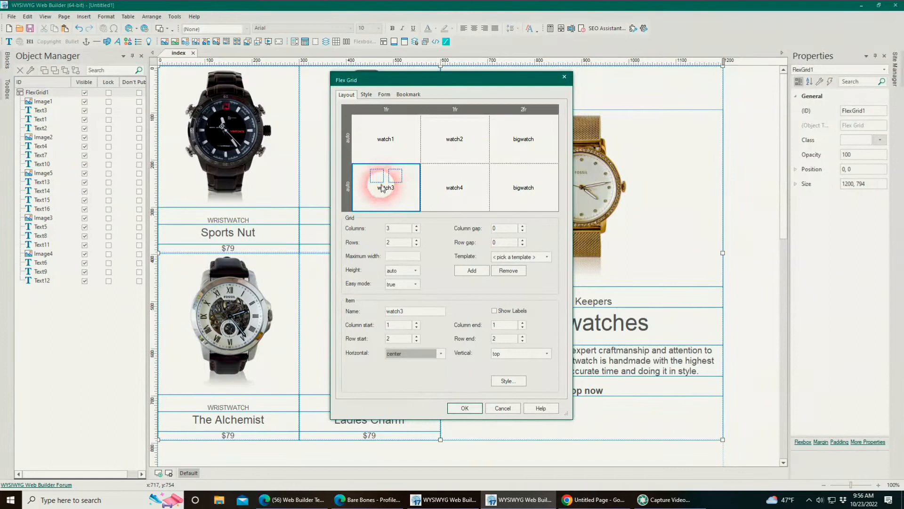
Align the watch4 item horizontally to center and vertically to top.
{"action": "left_click", "coordinate": [448, 207]}
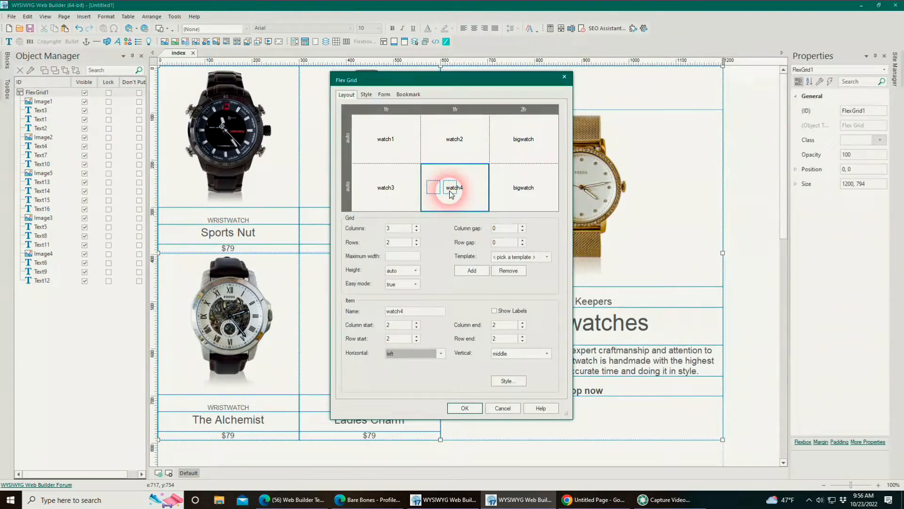
{"action": "left_click", "coordinate": [441, 355]}
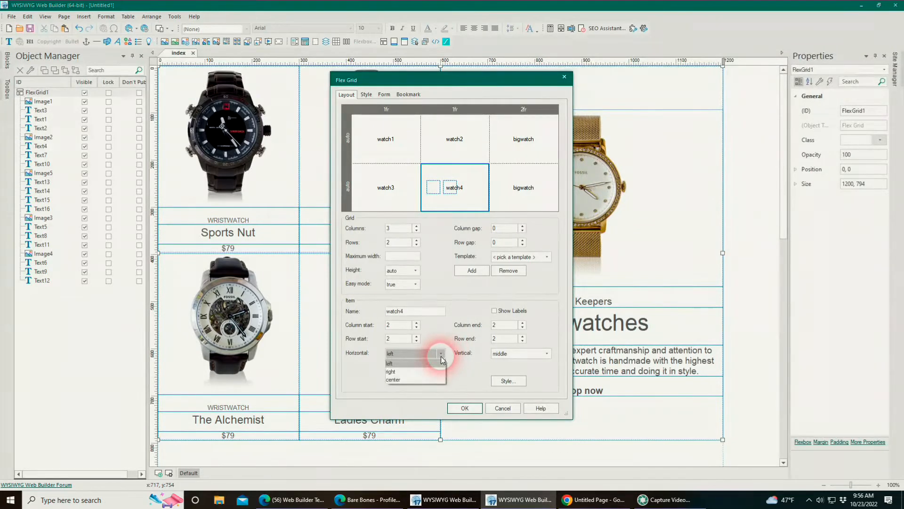
{"action": "left_click", "coordinate": [433, 369]}
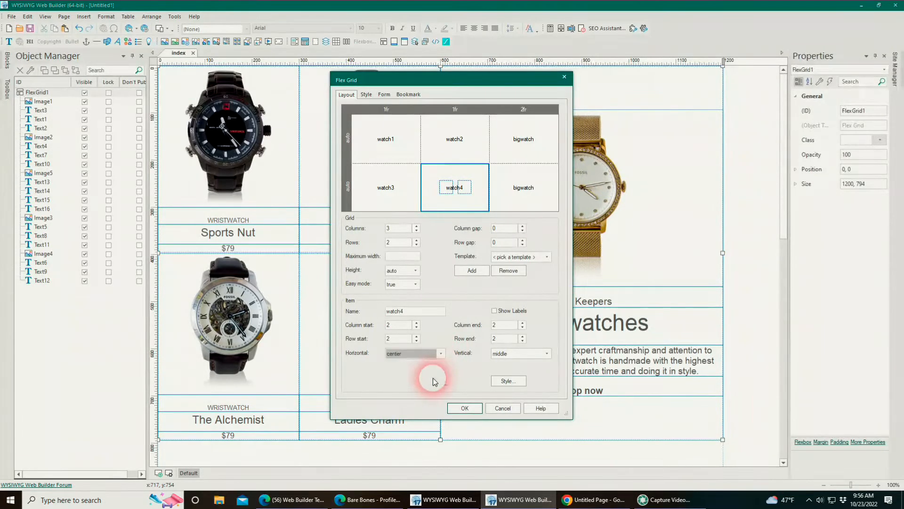
{"action": "left_click", "coordinate": [545, 354]}
{"action": "left_click", "coordinate": [519, 362]}
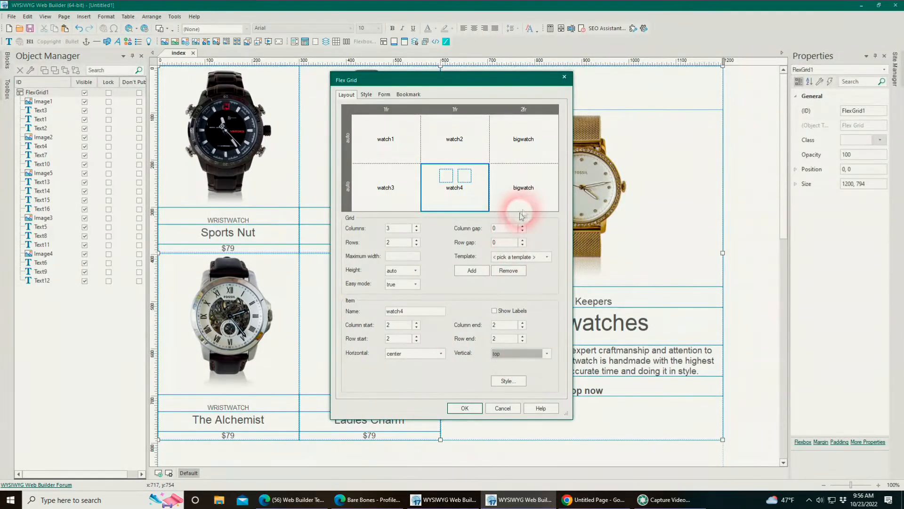
Align the bigwatch item horizontally to center and vertically to top, check the other cells and apply the grid settings.
{"action": "left_click", "coordinate": [521, 205]}
{"action": "left_click", "coordinate": [547, 353]}
{"action": "left_click", "coordinate": [528, 361]}
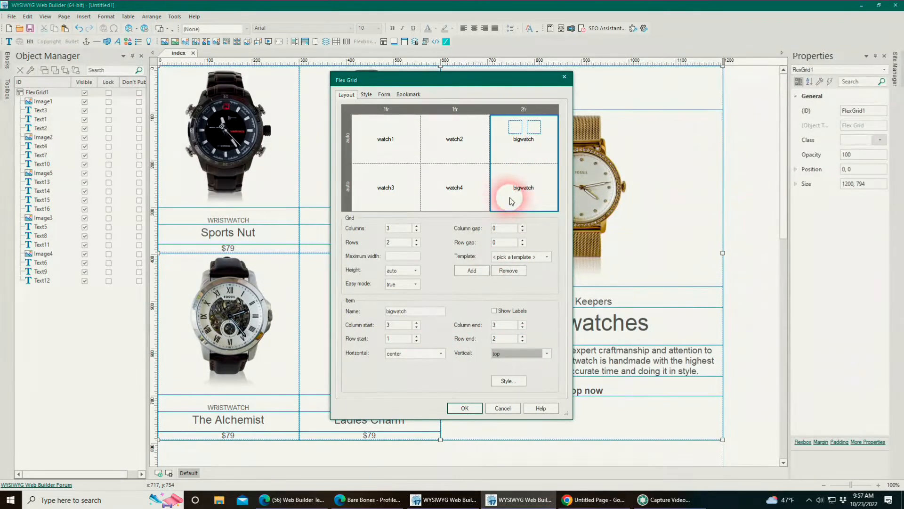
{"action": "left_click", "coordinate": [460, 143]}
{"action": "left_click", "coordinate": [465, 199]}
{"action": "left_click", "coordinate": [403, 192]}
{"action": "left_click", "coordinate": [404, 141]}
{"action": "left_click", "coordinate": [461, 408]}
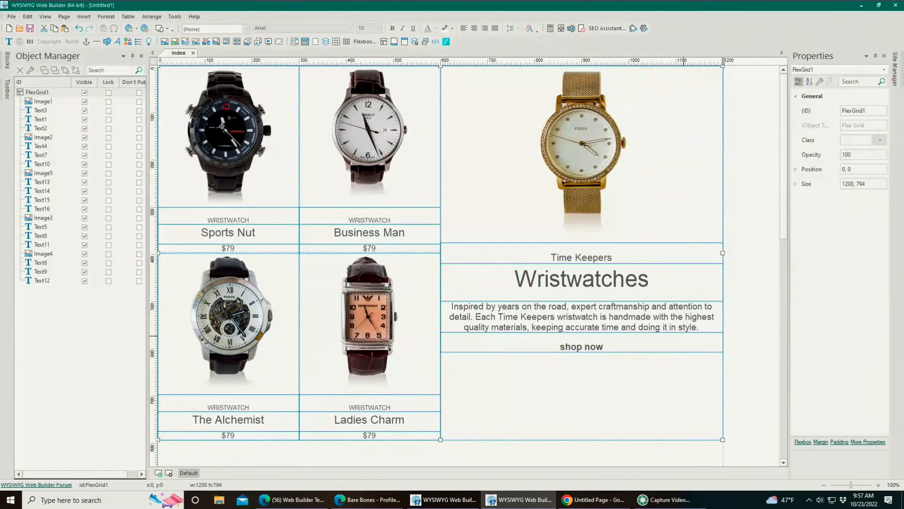
Set the flex grid's column gap to 20 and its row gap to 60.
{"action": "key", "text": "alt+Tab"}
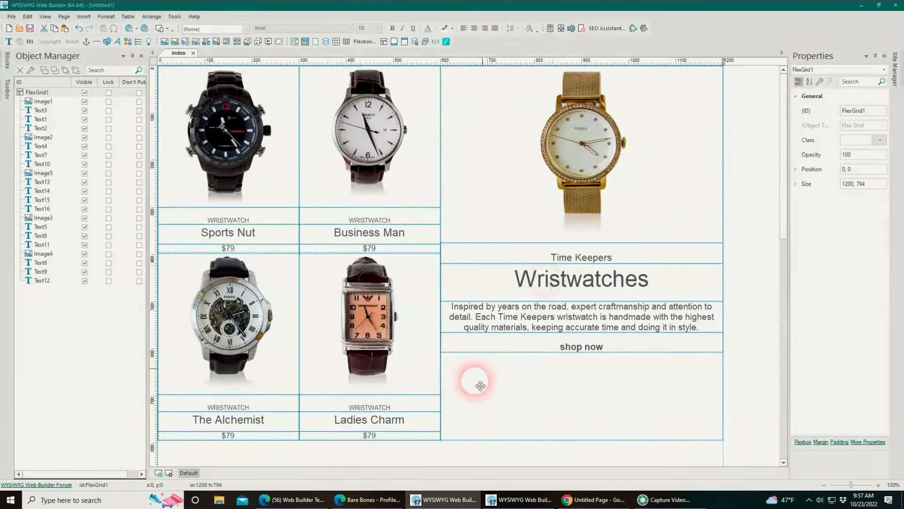
{"action": "mouse_move", "coordinate": [538, 489]}
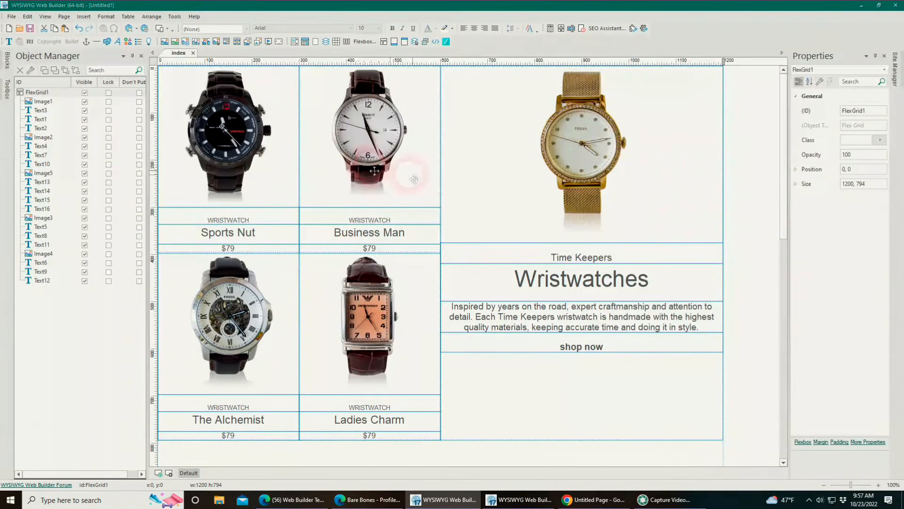
{"action": "left_click", "coordinate": [530, 413]}
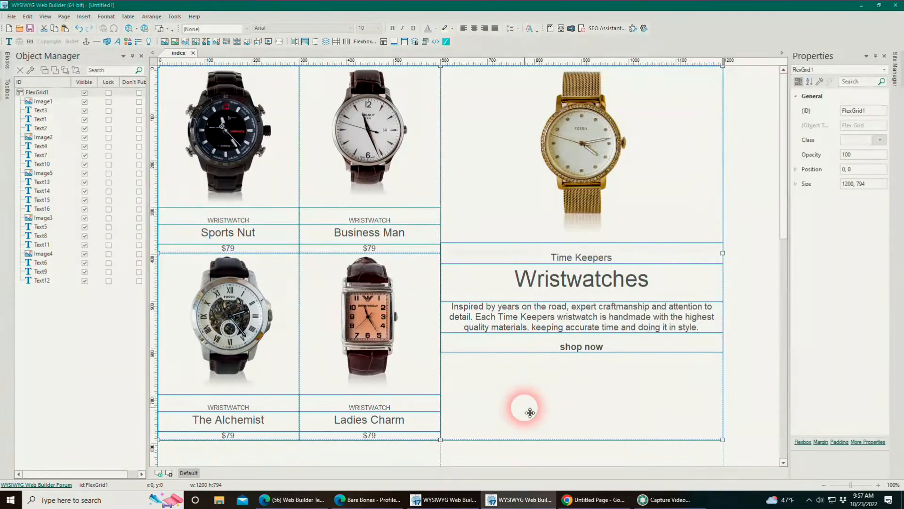
{"action": "double_click", "coordinate": [529, 412]}
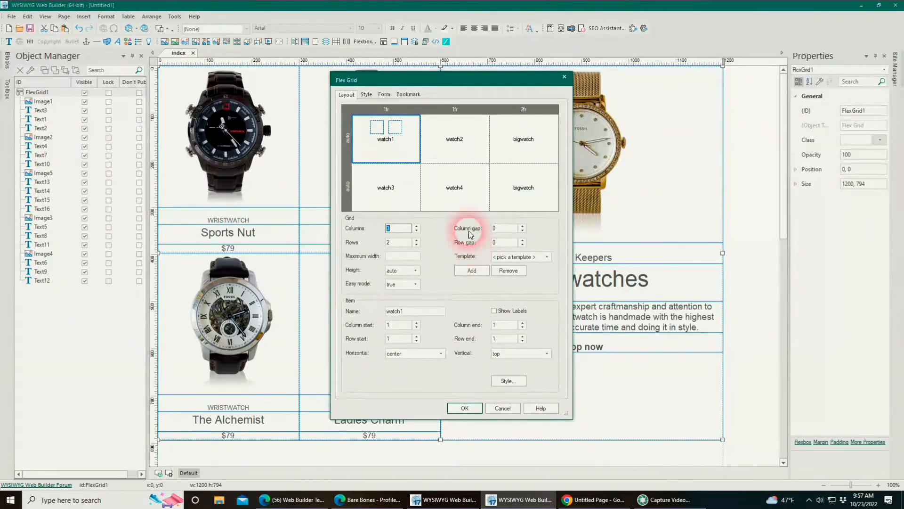
{"action": "left_click", "coordinate": [500, 229]}
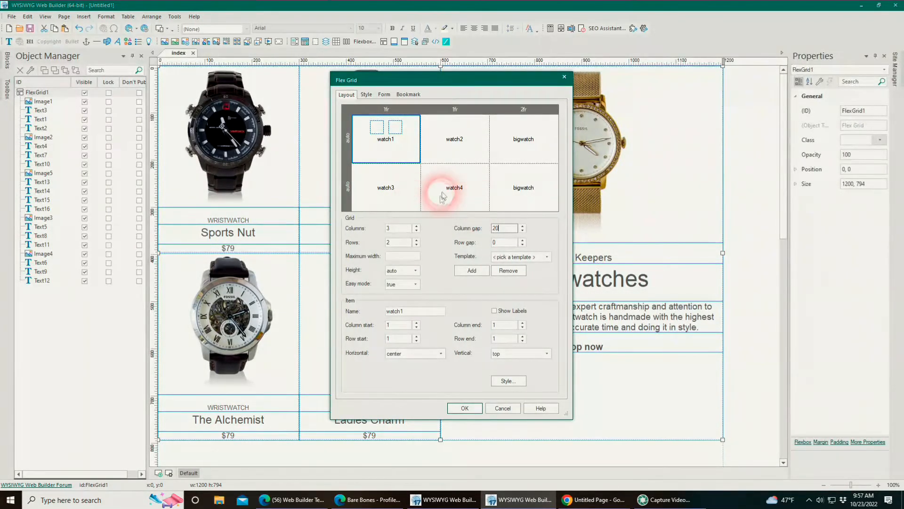
{"action": "key", "text": "Tab"}
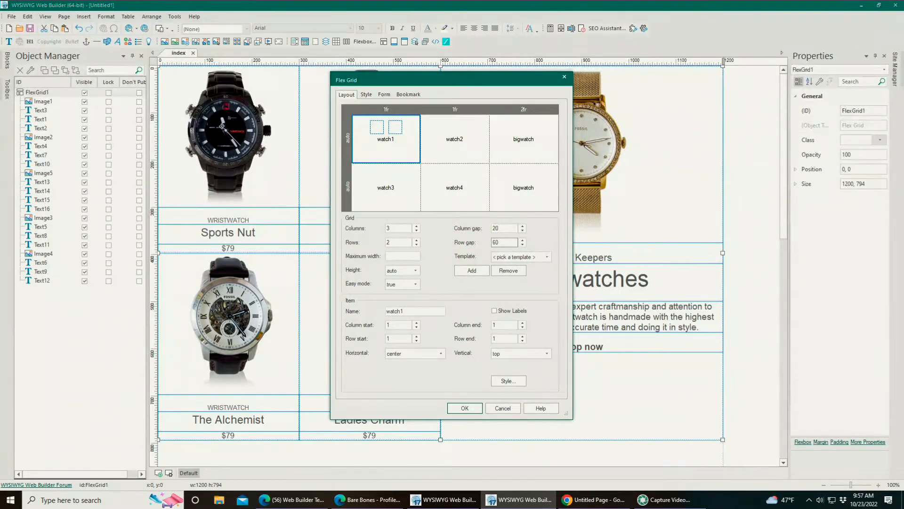
{"action": "type", "text": "60"}
{"action": "left_click", "coordinate": [462, 408]}
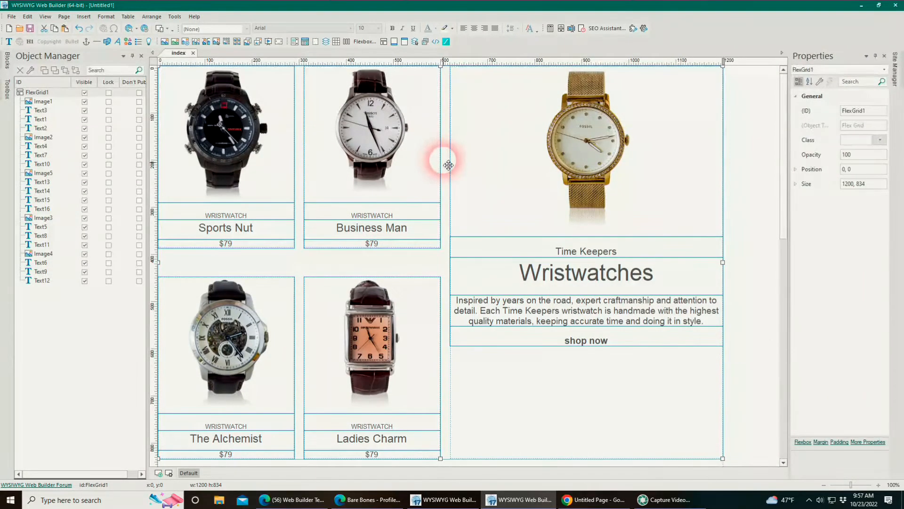
Preview the page in the Chrome browser in a maximized window, compare it with the layout-grid page and return to the editor.
{"action": "mouse_move", "coordinate": [501, 506]}
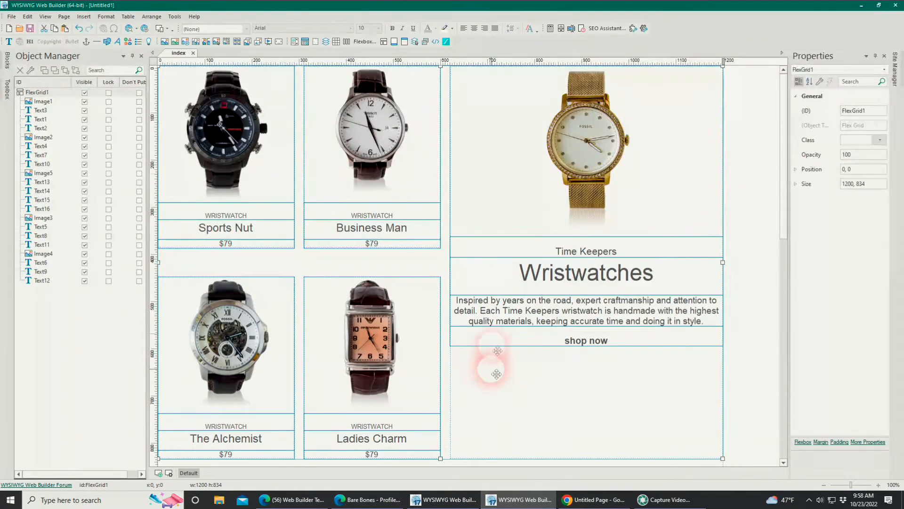
{"action": "left_click", "coordinate": [136, 29]}
{"action": "left_click", "coordinate": [148, 50]}
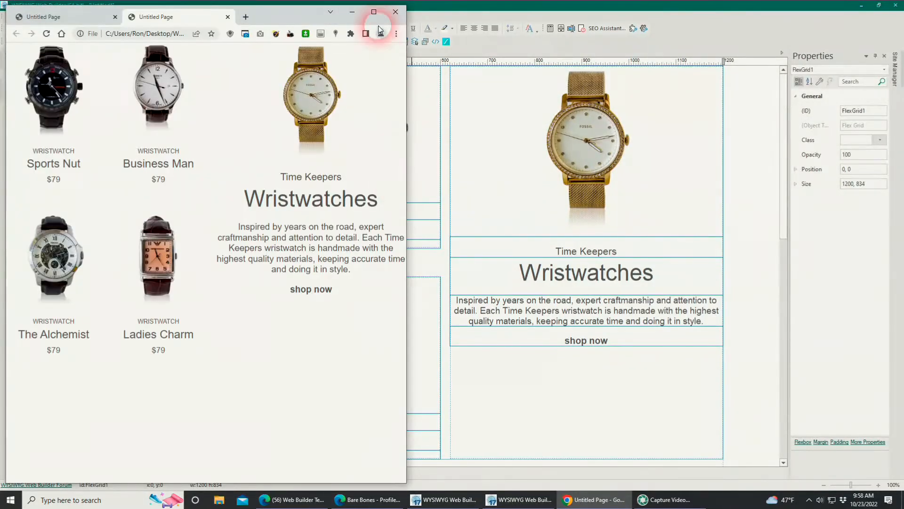
{"action": "left_click", "coordinate": [379, 15]}
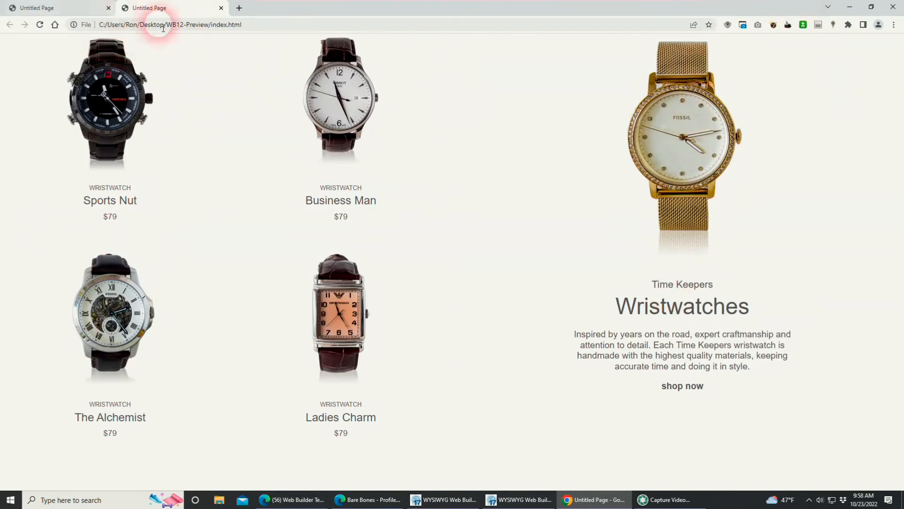
{"action": "left_click", "coordinate": [221, 8]}
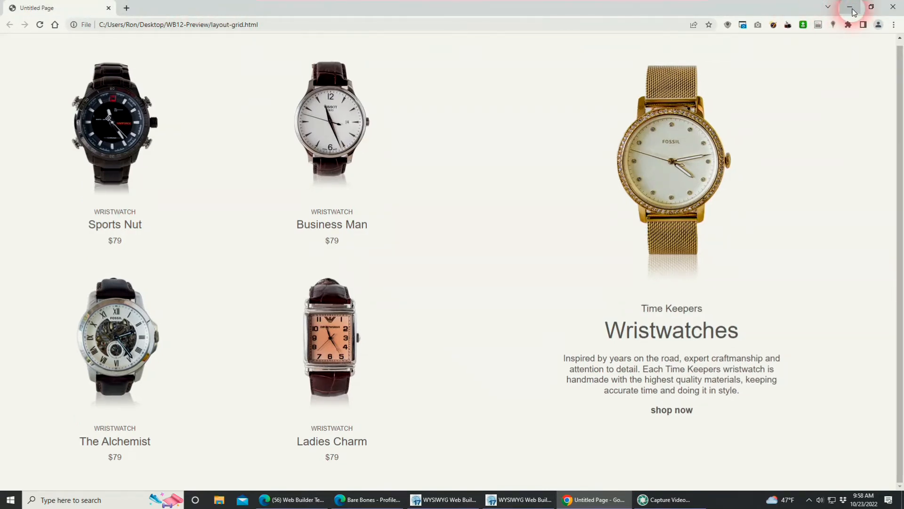
{"action": "left_click", "coordinate": [850, 7]}
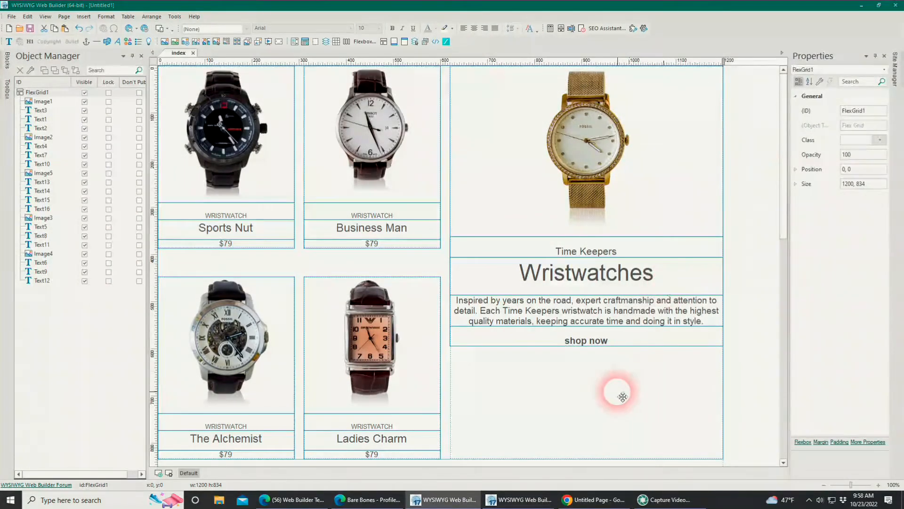
Give the flex grid a padding of 60 at the top and bottom and 15 at the left and right.
{"action": "scroll", "coordinate": [618, 391], "scroll_direction": "down", "scroll_amount": 1}
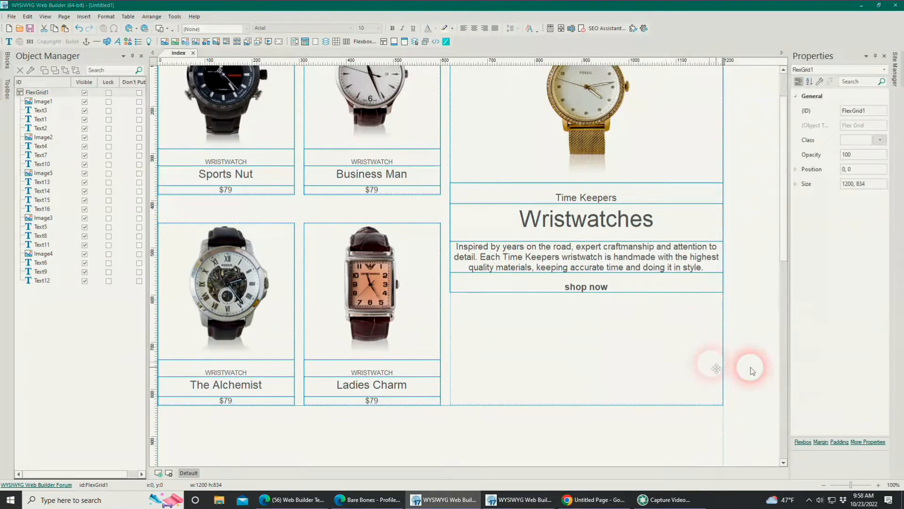
{"action": "right_click", "coordinate": [627, 388]}
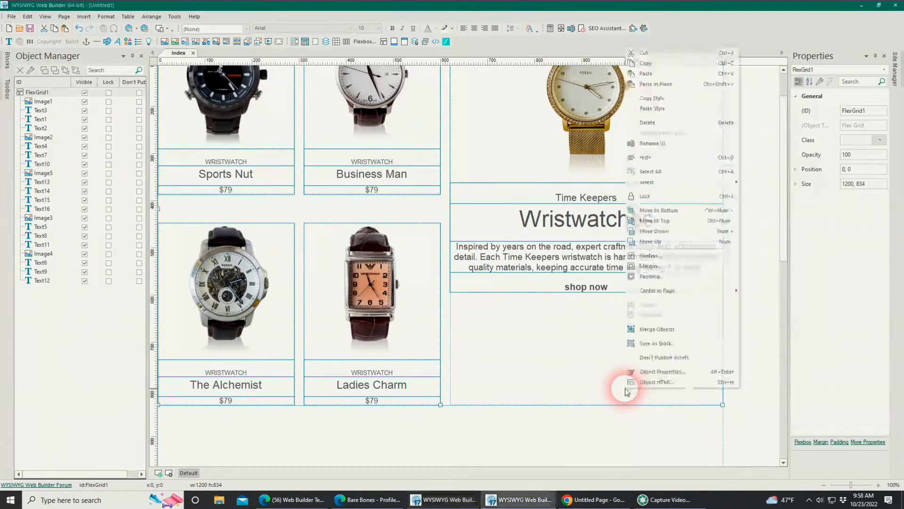
{"action": "left_click", "coordinate": [655, 280]}
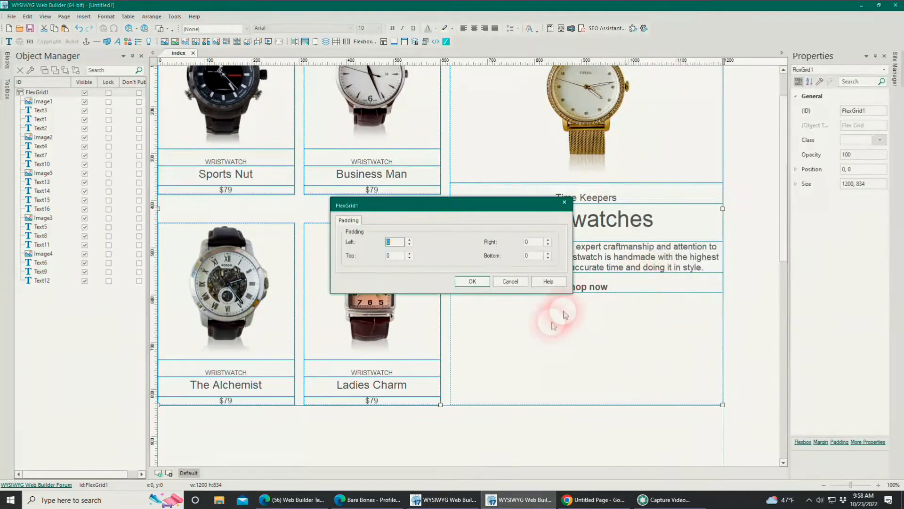
{"action": "left_click", "coordinate": [399, 258]}
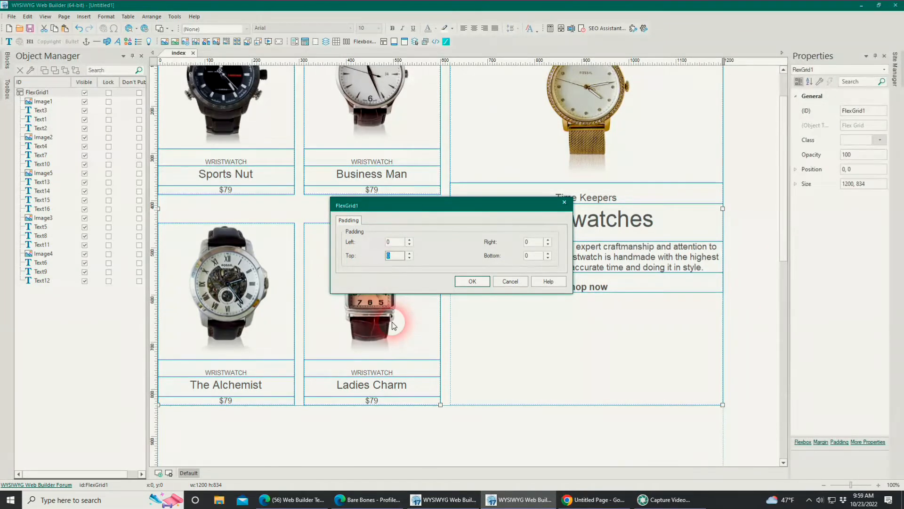
{"action": "type", "text": "60"}
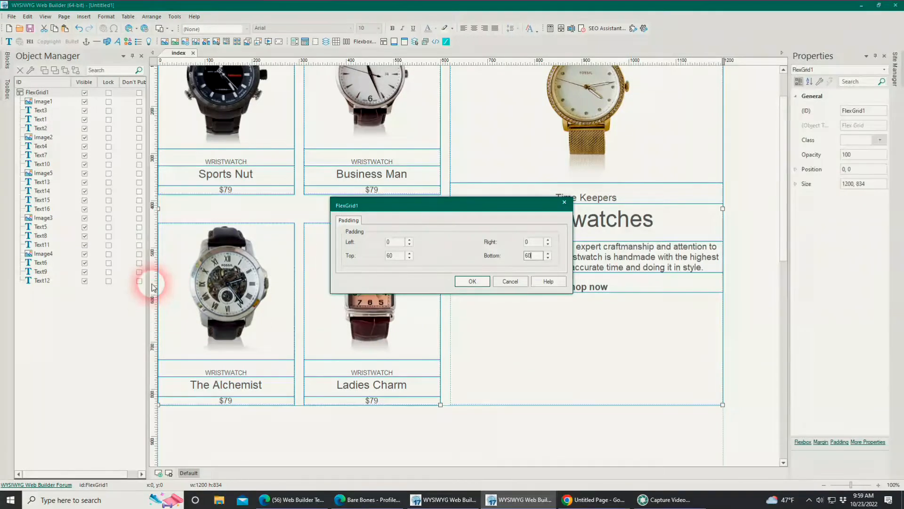
{"action": "double_click", "coordinate": [404, 244]}
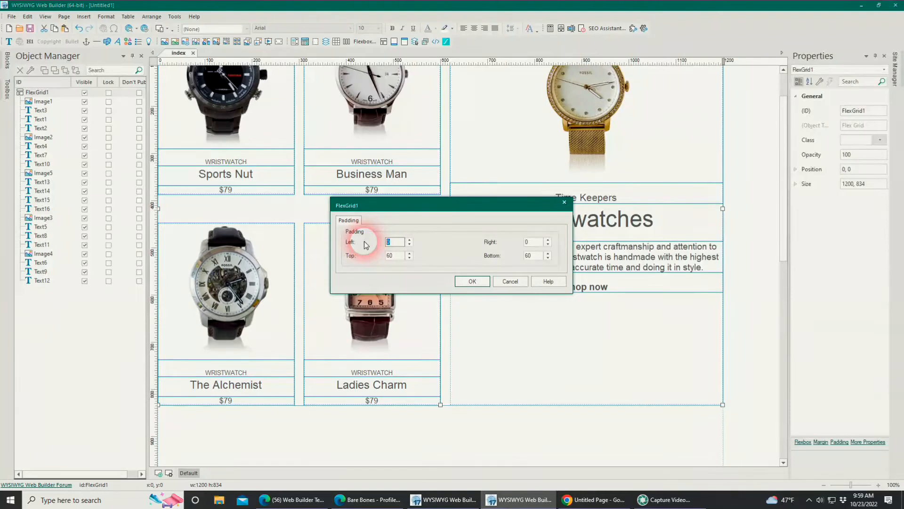
{"action": "type", "text": "15"}
{"action": "double_click", "coordinate": [530, 242]}
{"action": "type", "text": "15"}
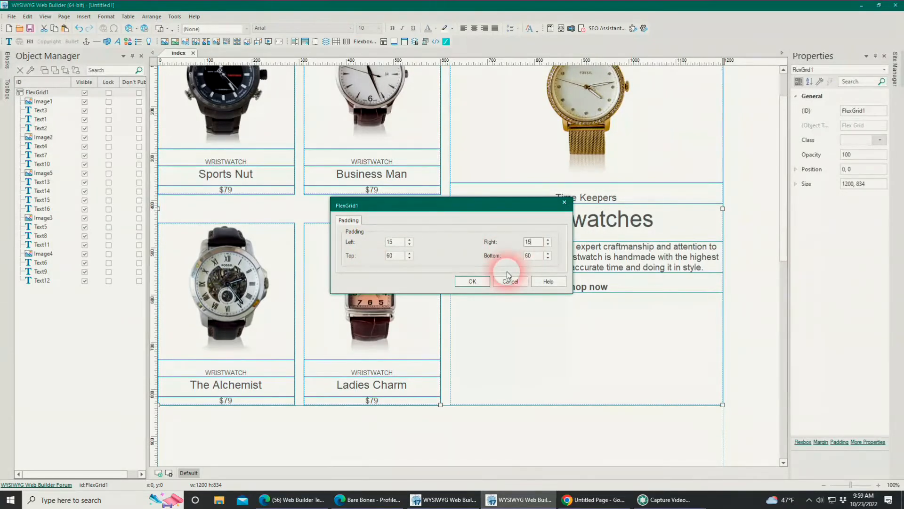
{"action": "left_click", "coordinate": [478, 282]}
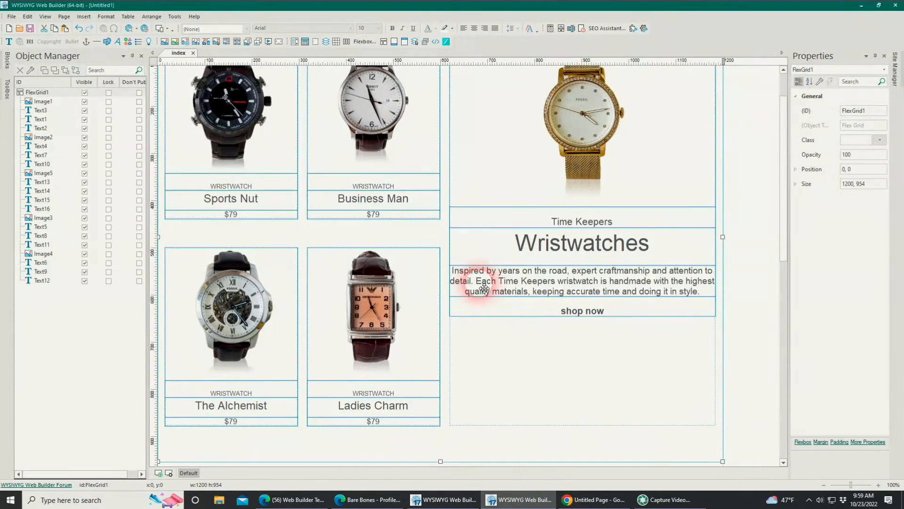
Check the padded grid in the editor and in a fresh Chrome preview, then close the preview page.
{"action": "left_click", "coordinate": [500, 359]}
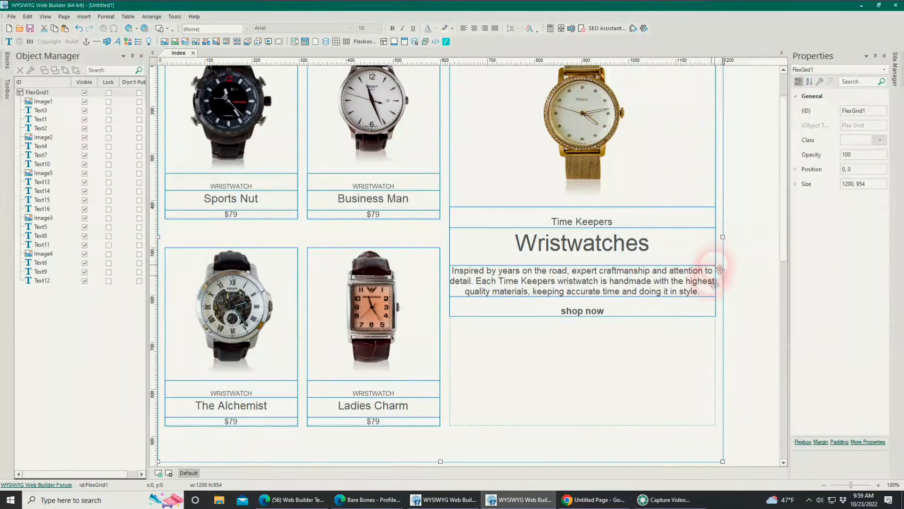
{"action": "scroll", "coordinate": [536, 253], "scroll_direction": "up", "scroll_amount": 2}
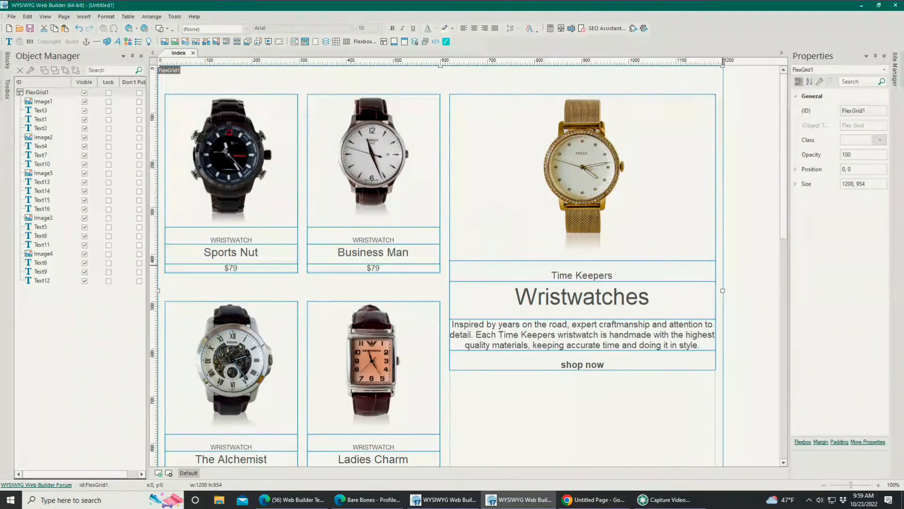
{"action": "key", "text": "alt+Tab"}
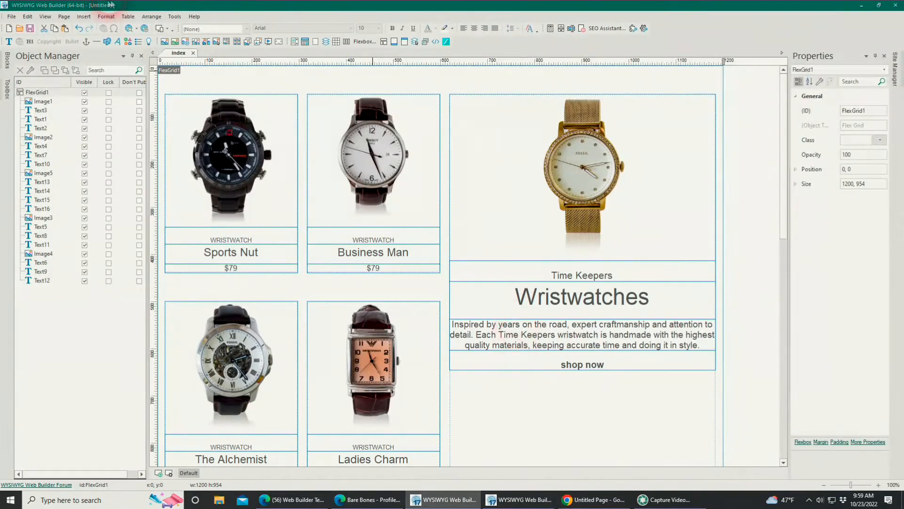
{"action": "left_click", "coordinate": [137, 29]}
{"action": "left_click", "coordinate": [141, 48]}
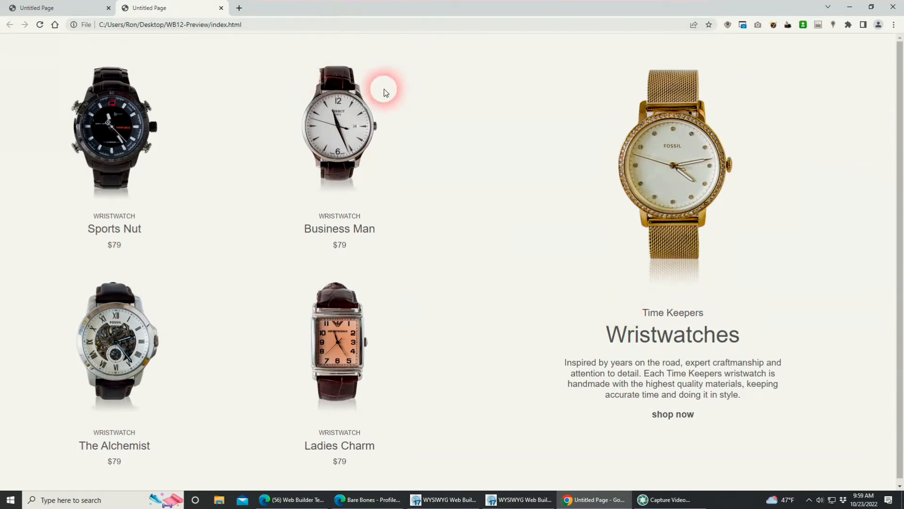
{"action": "left_click", "coordinate": [220, 8]}
{"action": "left_click", "coordinate": [849, 6]}
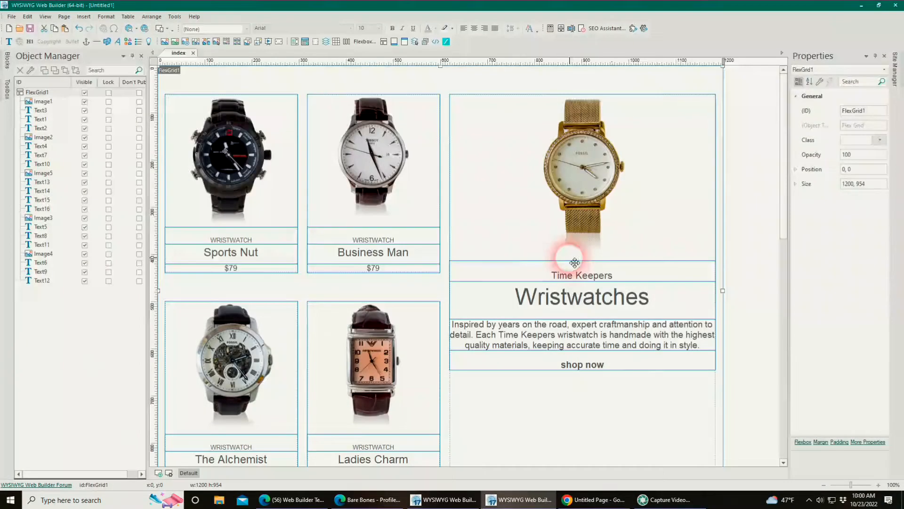
Add a page breakpoint with a device width of 990 px.
{"action": "scroll", "coordinate": [262, 399], "scroll_direction": "down", "scroll_amount": 3}
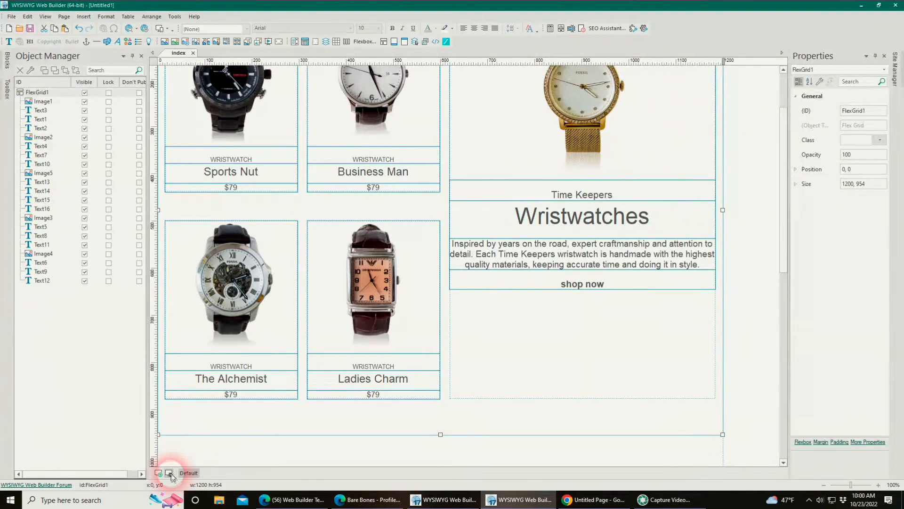
{"action": "left_click", "coordinate": [170, 474]}
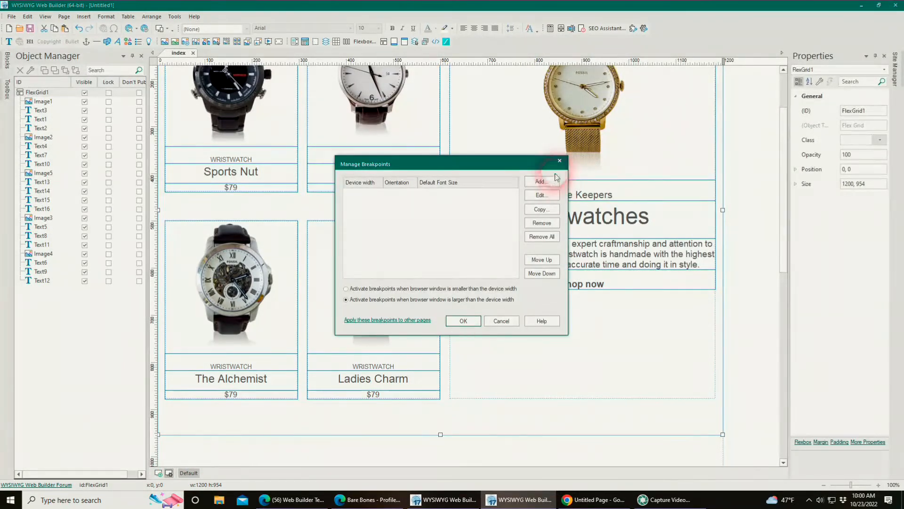
{"action": "left_click", "coordinate": [541, 181]}
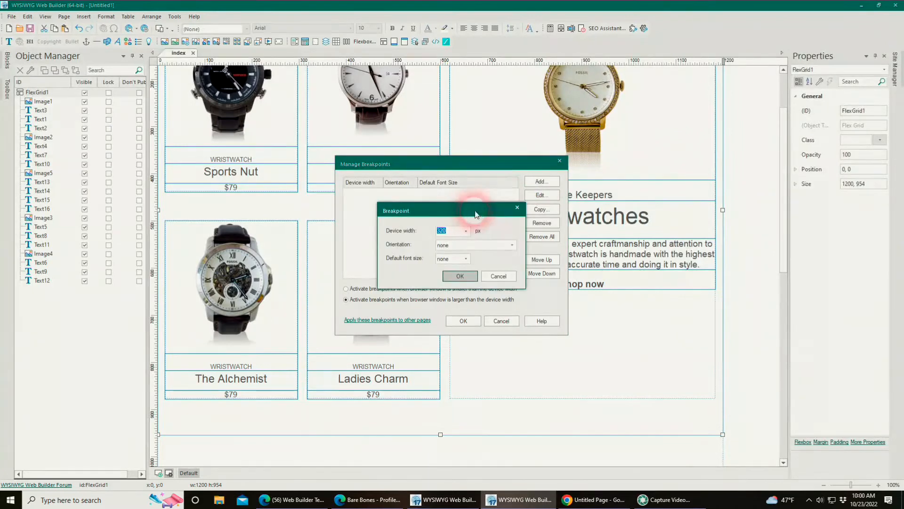
{"action": "left_click", "coordinate": [466, 231]}
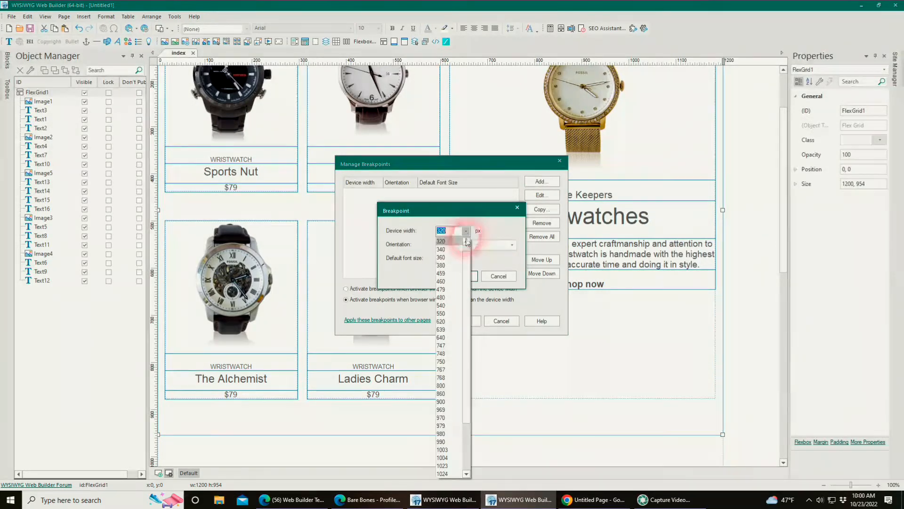
{"action": "left_click", "coordinate": [444, 443]}
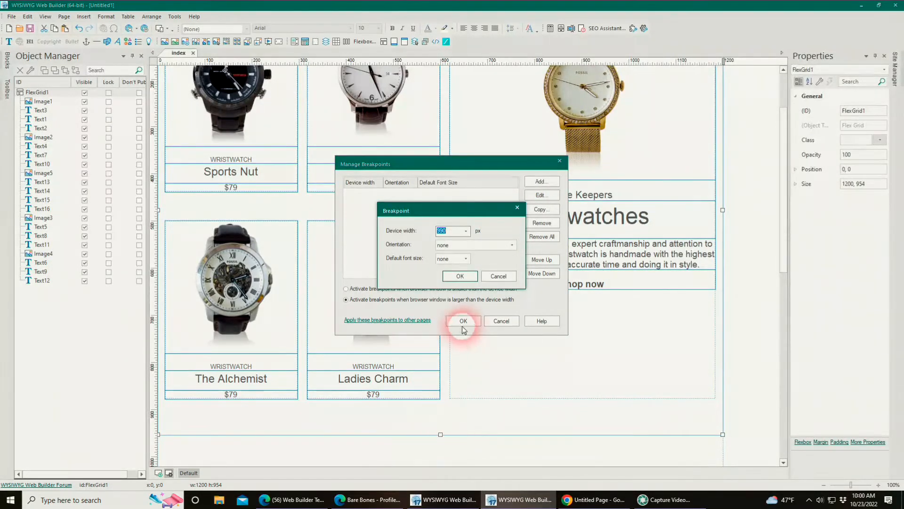
{"action": "left_click", "coordinate": [460, 276]}
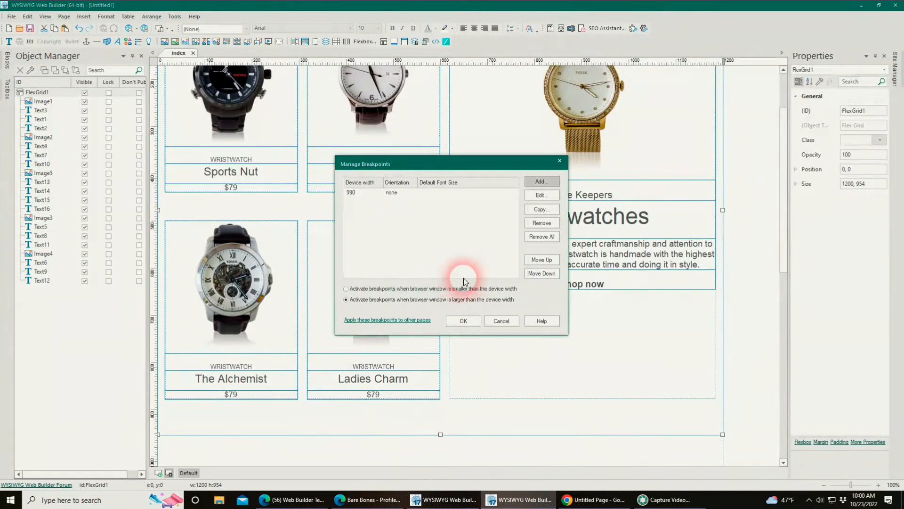
Add a second breakpoint with a device width of 360 px and apply the breakpoint list.
{"action": "left_click", "coordinate": [533, 180]}
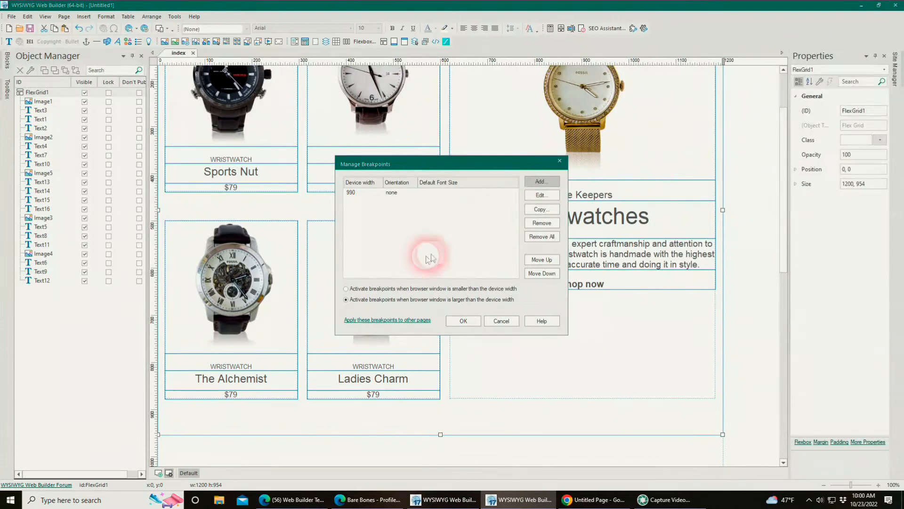
{"action": "left_click", "coordinate": [466, 236]}
{"action": "left_click", "coordinate": [448, 256]}
{"action": "left_click", "coordinate": [460, 276]}
{"action": "left_click", "coordinate": [462, 322]}
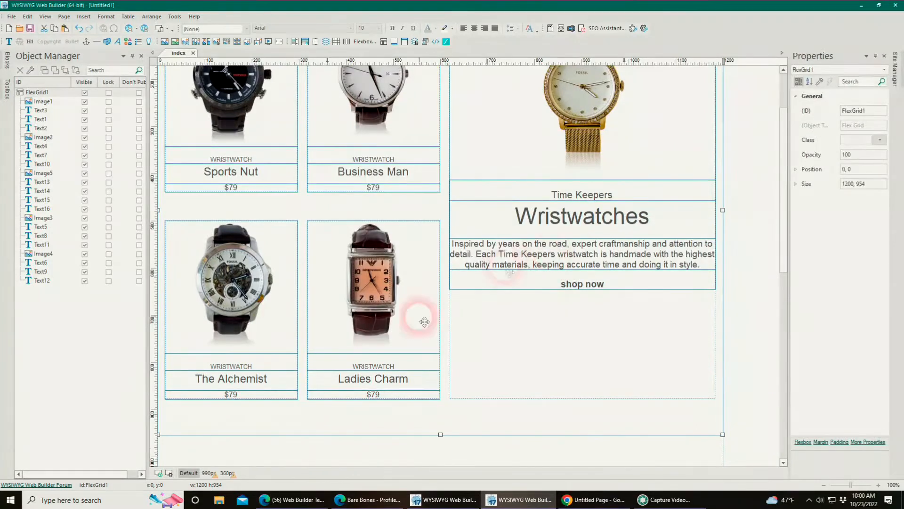
Switch the page to the 990px breakpoint view.
{"action": "left_click", "coordinate": [211, 474]}
{"action": "left_click", "coordinate": [210, 475]}
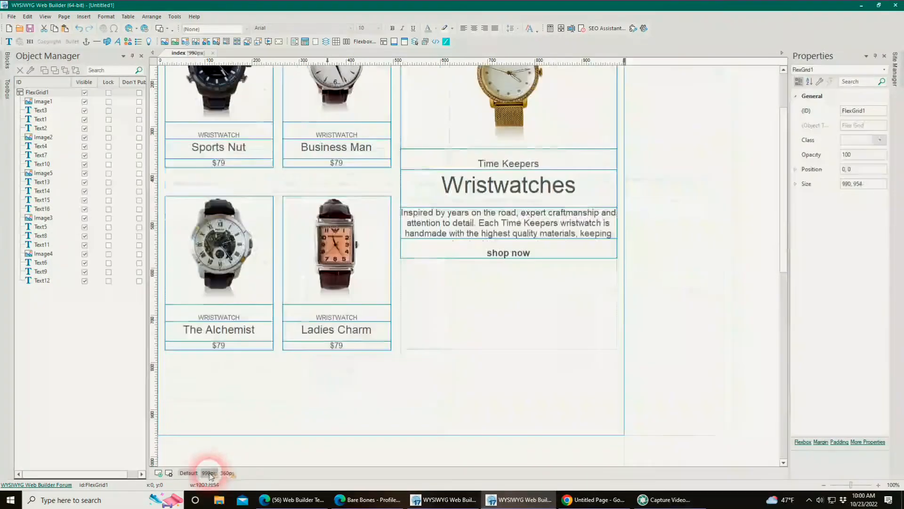
{"action": "scroll", "coordinate": [432, 363], "scroll_direction": "up", "scroll_amount": 3}
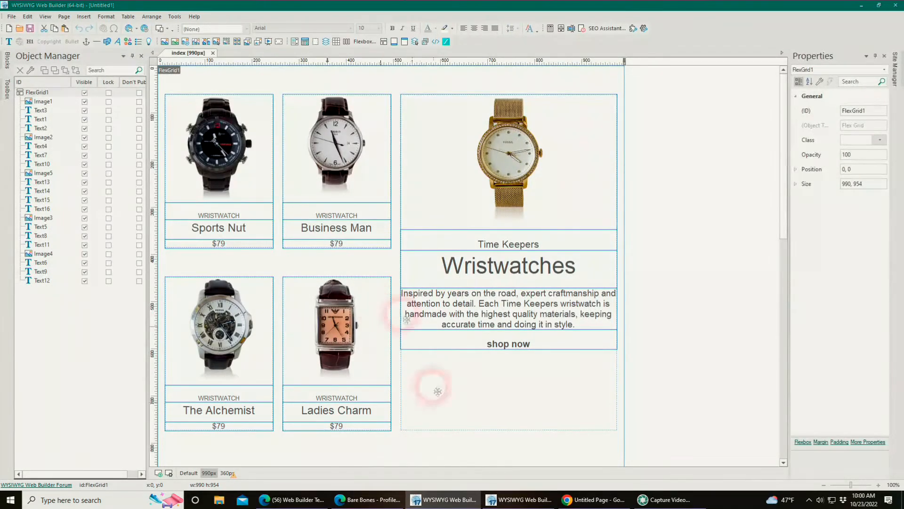
Examine how the Bare Bones guitar strap layout rearranges in a narrower browser window, then return to the editor.
{"action": "left_click", "coordinate": [368, 500]}
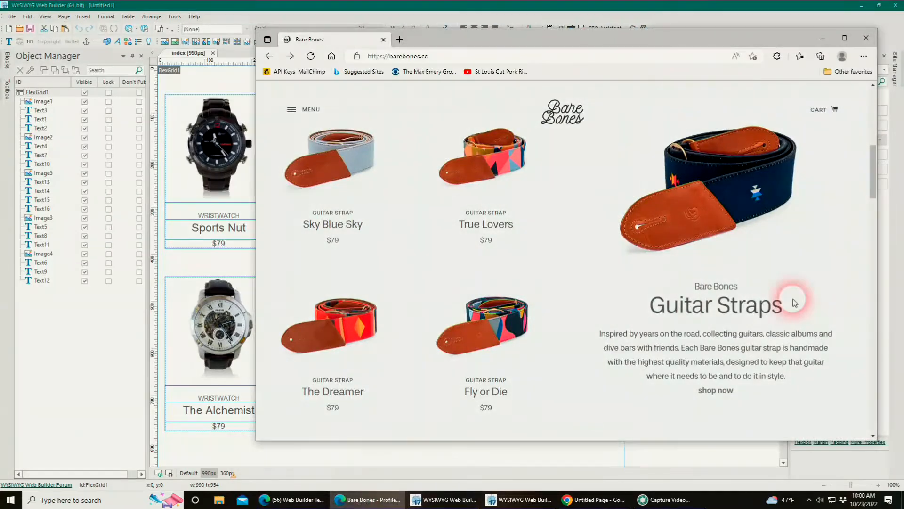
{"action": "left_click_drag", "start_coordinate": [877, 331], "coordinate": [817, 336]}
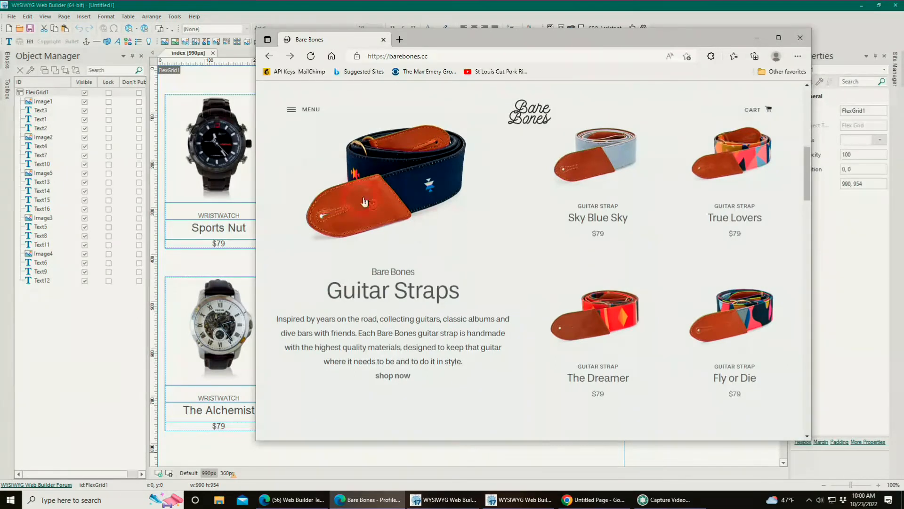
{"action": "mouse_move", "coordinate": [811, 292]}
{"action": "left_mouse_down"}
{"action": "mouse_move", "coordinate": [830, 297]}
{"action": "mouse_move", "coordinate": [797, 299]}
{"action": "left_mouse_up"}
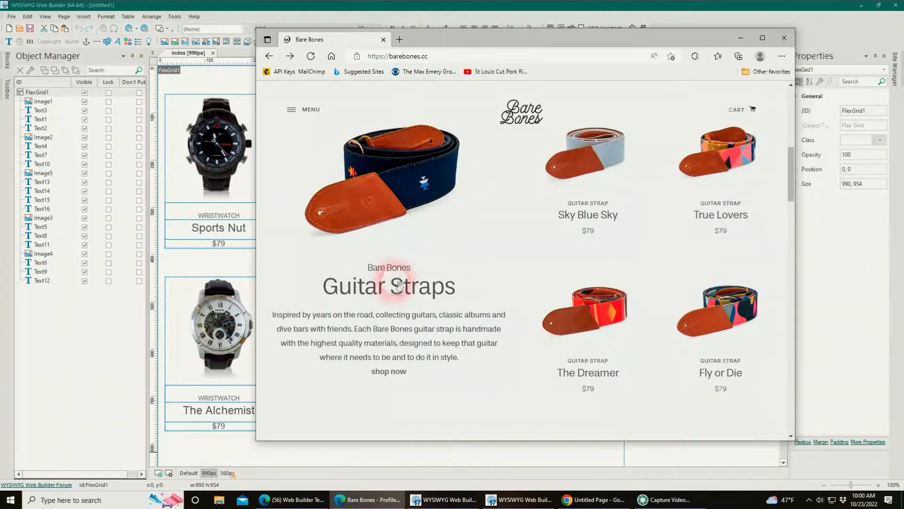
{"action": "left_click", "coordinate": [740, 38]}
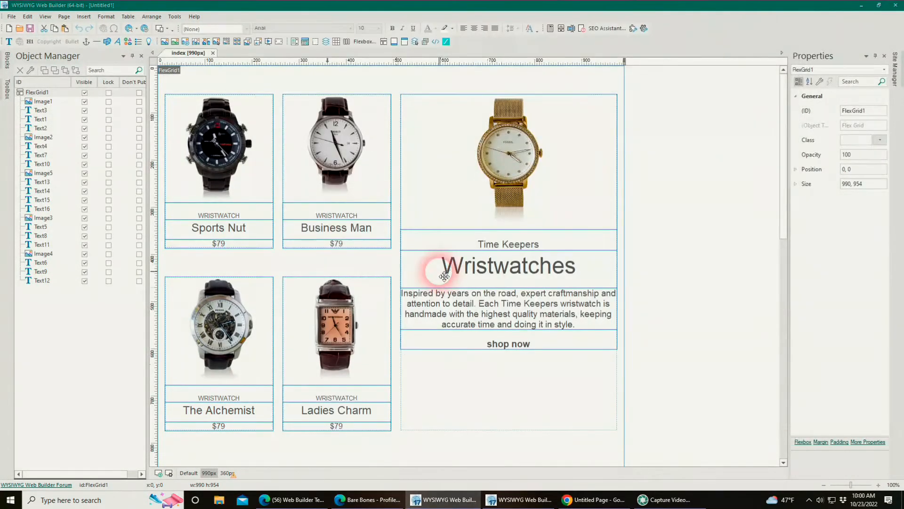
Open the flex grid's layout settings in the 990px view, widen the dialog and set the rows to 4.
{"action": "scroll", "coordinate": [465, 369], "scroll_direction": "down", "scroll_amount": 3}
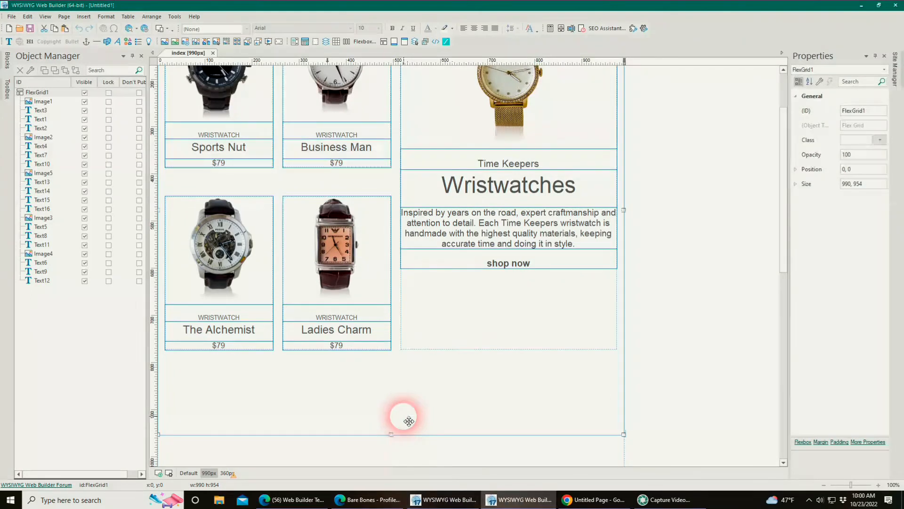
{"action": "left_click", "coordinate": [400, 432]}
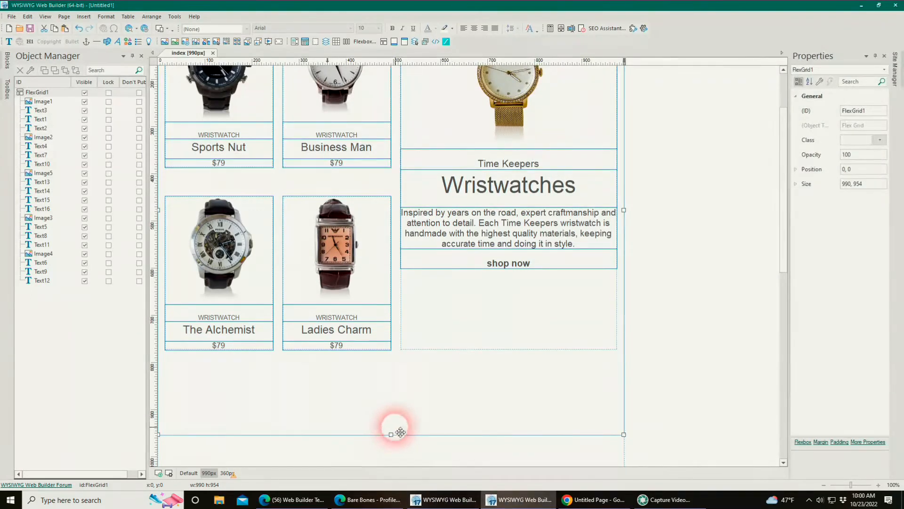
{"action": "double_click", "coordinate": [460, 382]}
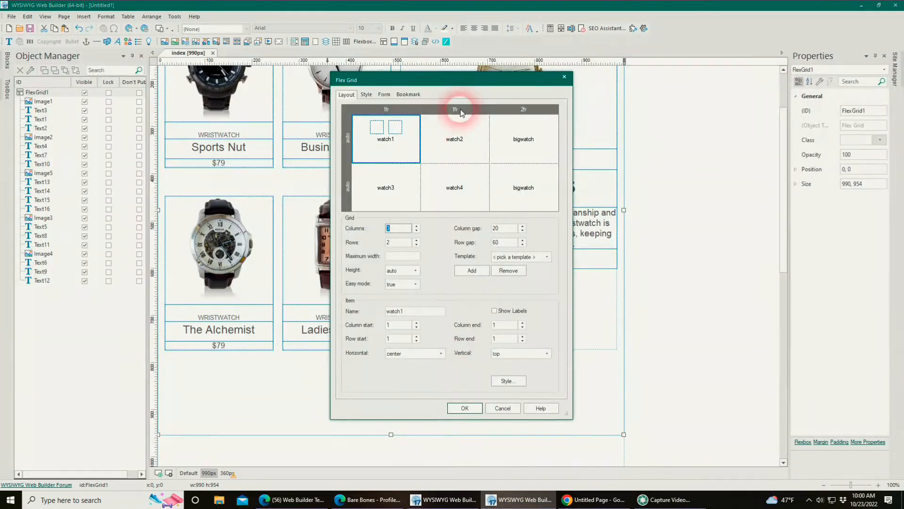
{"action": "left_click_drag", "start_coordinate": [464, 87], "coordinate": [385, 118]}
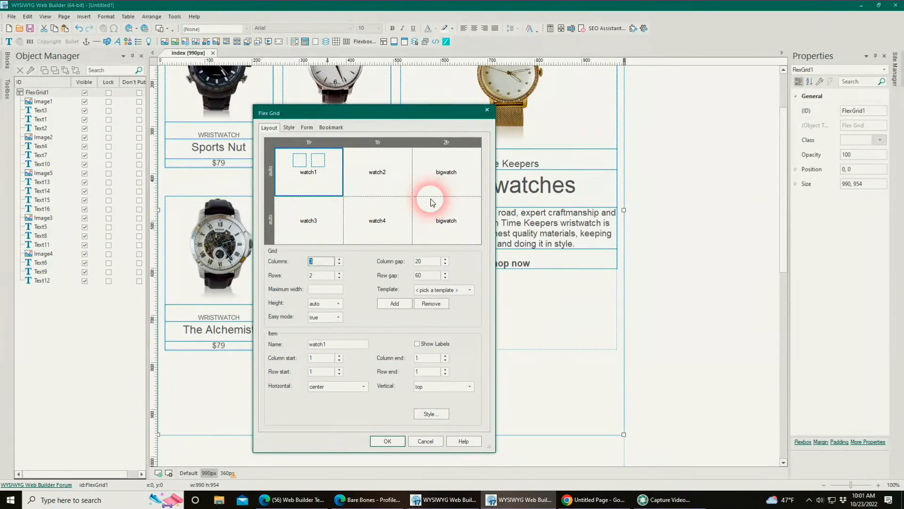
{"action": "left_click_drag", "start_coordinate": [502, 258], "coordinate": [545, 258]}
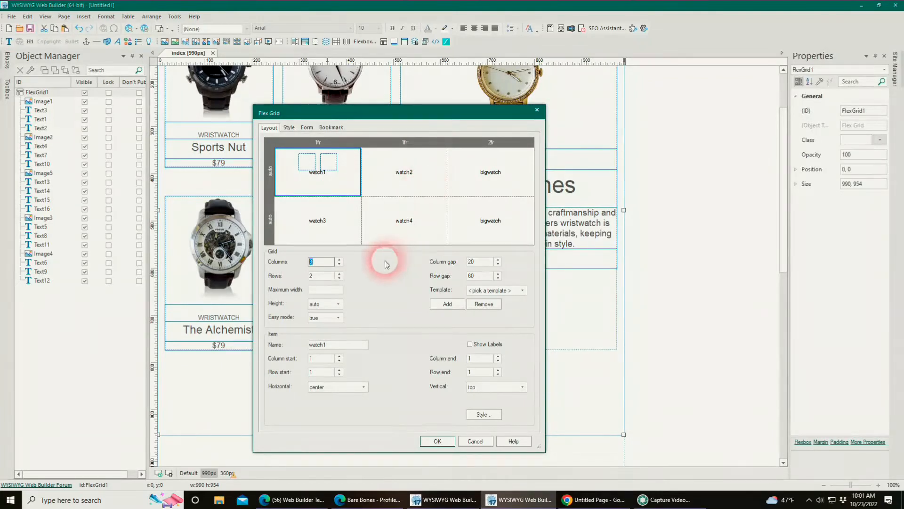
{"action": "left_click", "coordinate": [339, 274]}
{"action": "left_click", "coordinate": [339, 274]}
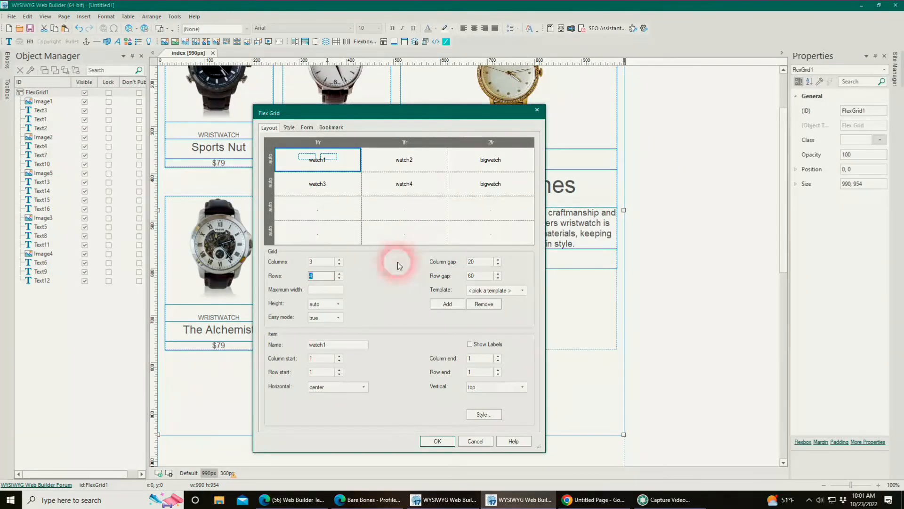
Move the bigwatch item down two rows and left two columns, into rows 3 and 4 of the first column.
{"action": "left_click", "coordinate": [469, 194]}
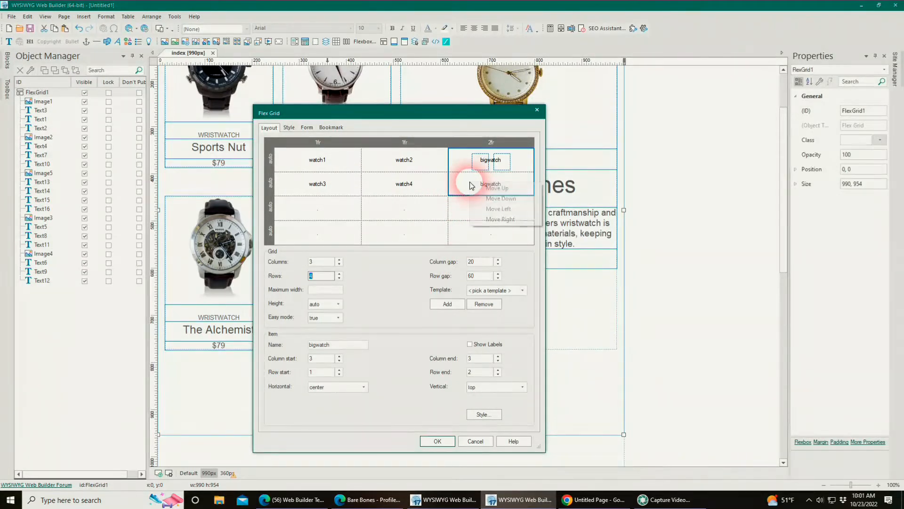
{"action": "left_click", "coordinate": [499, 199]}
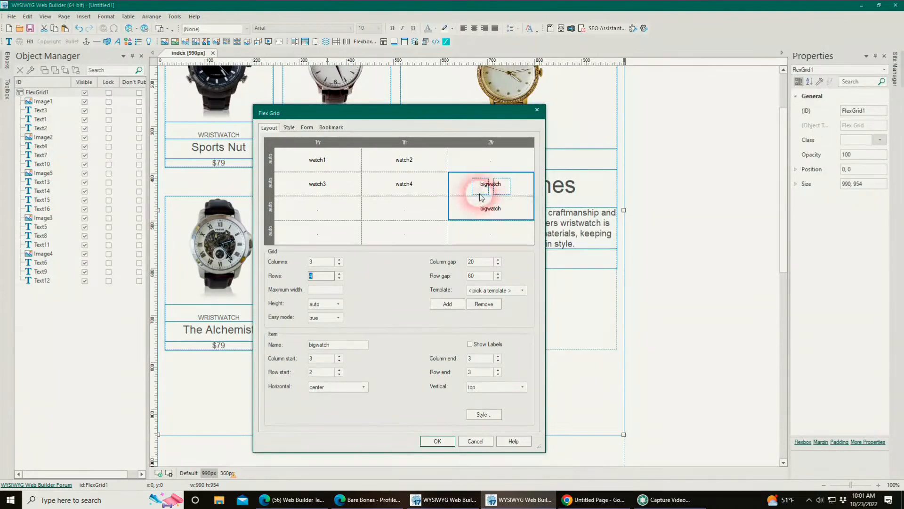
{"action": "right_click", "coordinate": [471, 207]}
{"action": "left_click", "coordinate": [504, 223]}
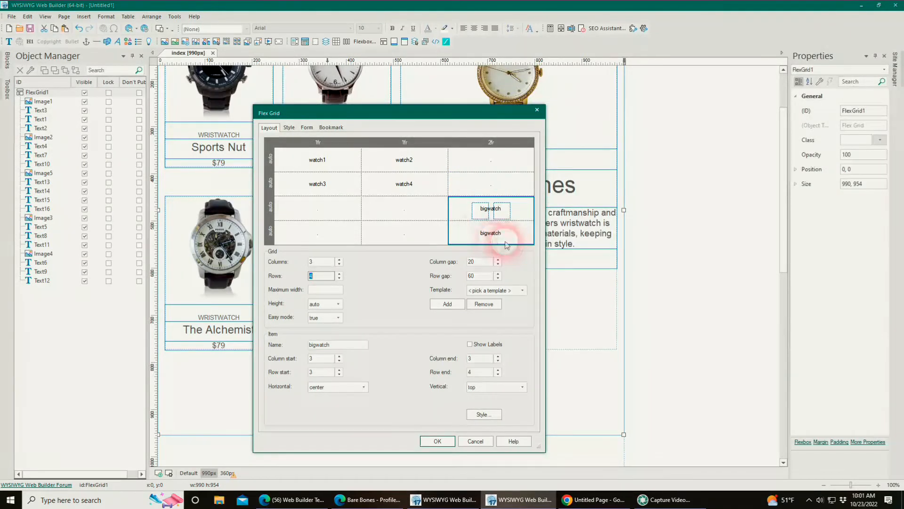
{"action": "right_click", "coordinate": [457, 230]}
{"action": "left_click", "coordinate": [487, 255]}
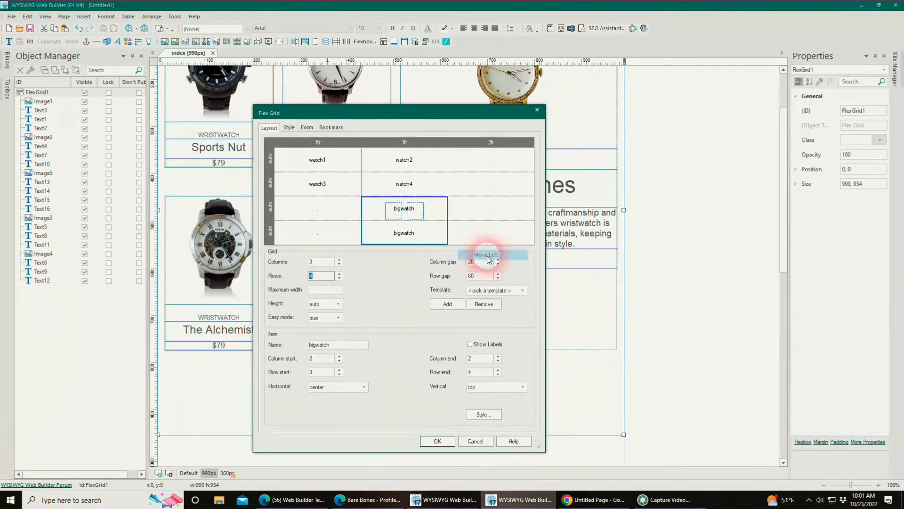
{"action": "right_click", "coordinate": [421, 235]}
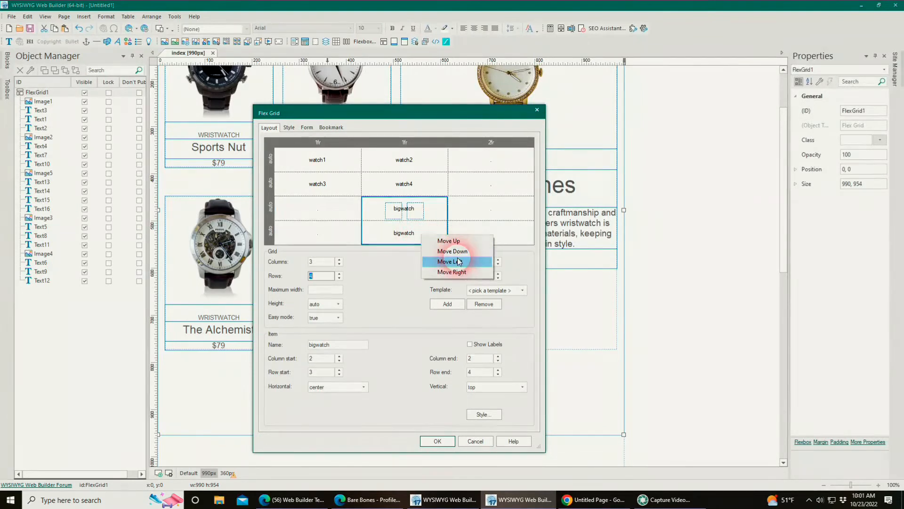
{"action": "left_click", "coordinate": [449, 261]}
Move the watch2 item to the third column and the watch1 item to the second column of the first row.
{"action": "left_click", "coordinate": [428, 162]}
{"action": "right_click", "coordinate": [428, 164]}
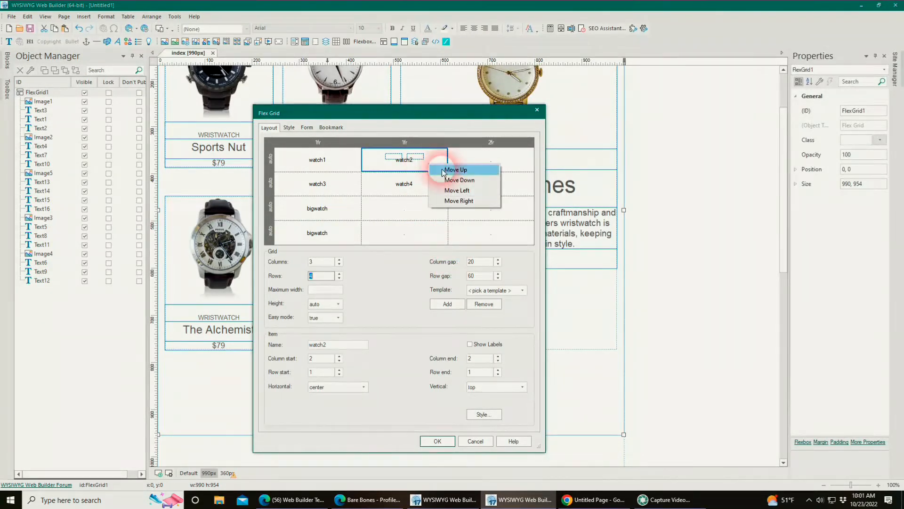
{"action": "left_click", "coordinate": [459, 200]}
{"action": "left_click", "coordinate": [352, 167]}
{"action": "right_click", "coordinate": [352, 167]}
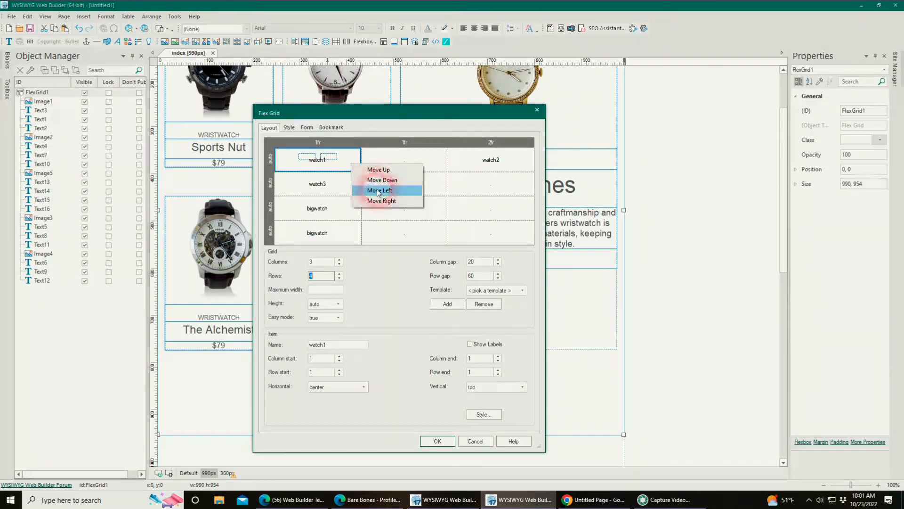
{"action": "left_click", "coordinate": [384, 202]}
Move the watch4 item to the third column and the watch3 item to the second column of the second row.
{"action": "left_click", "coordinate": [426, 190]}
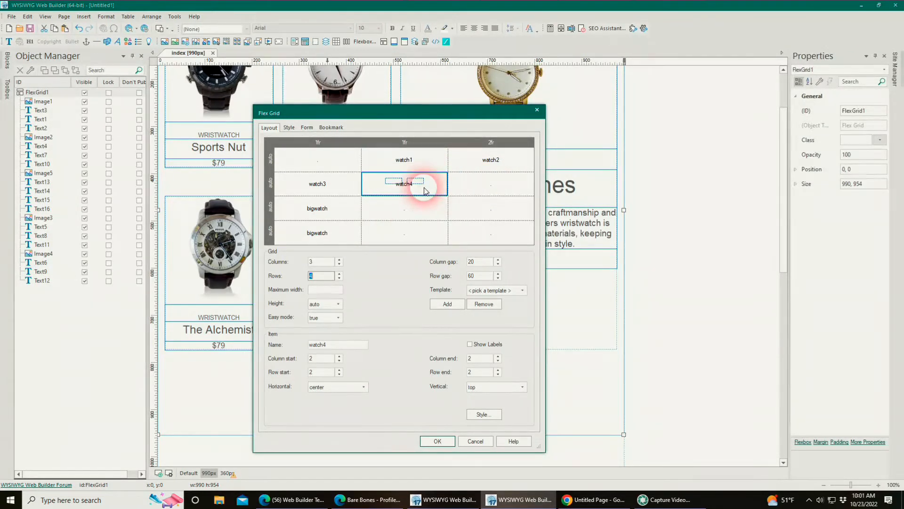
{"action": "right_click", "coordinate": [442, 199]}
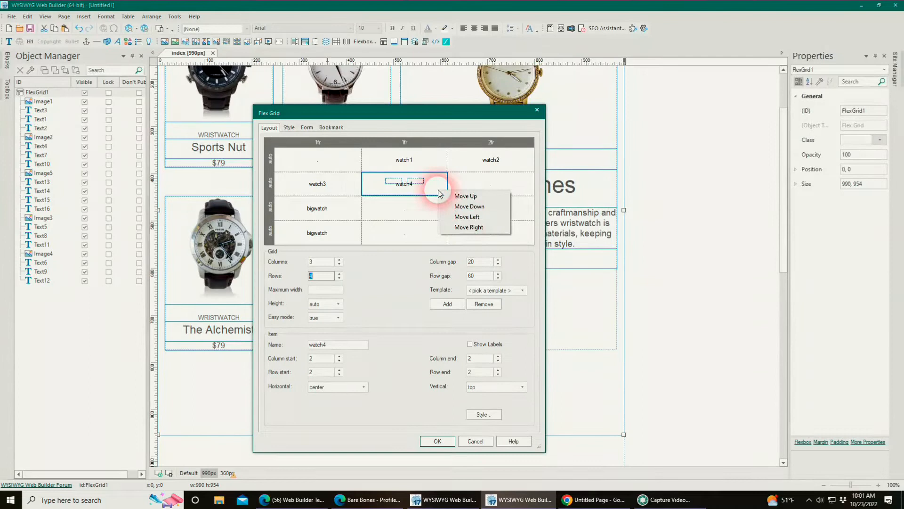
{"action": "left_click", "coordinate": [471, 228]}
{"action": "left_click", "coordinate": [347, 190]}
{"action": "right_click", "coordinate": [347, 191]}
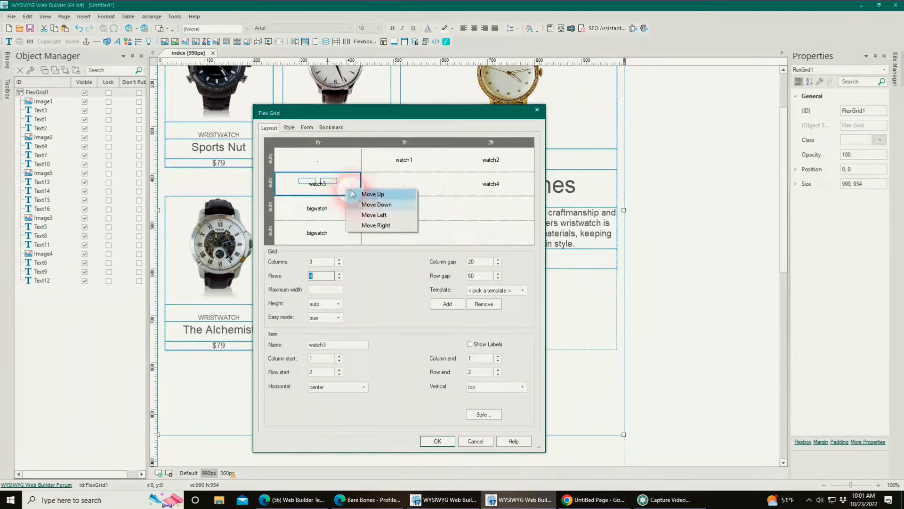
{"action": "left_click", "coordinate": [377, 226]}
Move the bigwatch item up into rows 1 and 2 of the first column and set the grid's rows to 2.
{"action": "left_click", "coordinate": [343, 207]}
{"action": "right_click", "coordinate": [343, 209]}
{"action": "left_click", "coordinate": [376, 215]}
{"action": "right_click", "coordinate": [354, 205]}
{"action": "left_click", "coordinate": [369, 211]}
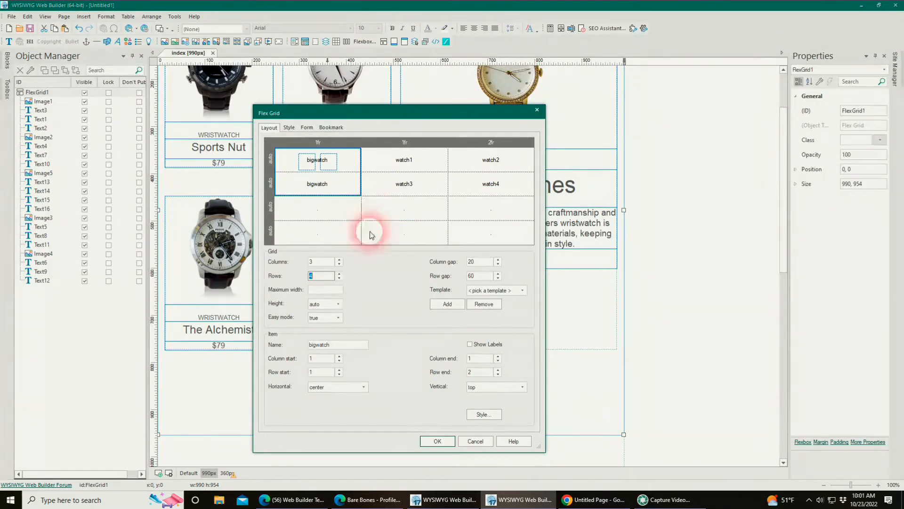
{"action": "left_click", "coordinate": [339, 280]}
{"action": "left_click", "coordinate": [338, 279]}
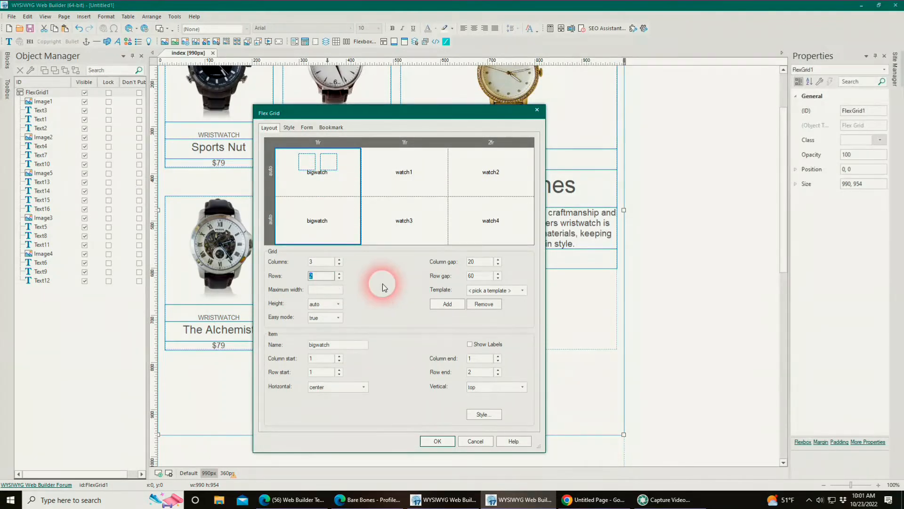
{"action": "left_click_drag", "start_coordinate": [422, 111], "coordinate": [464, 302]}
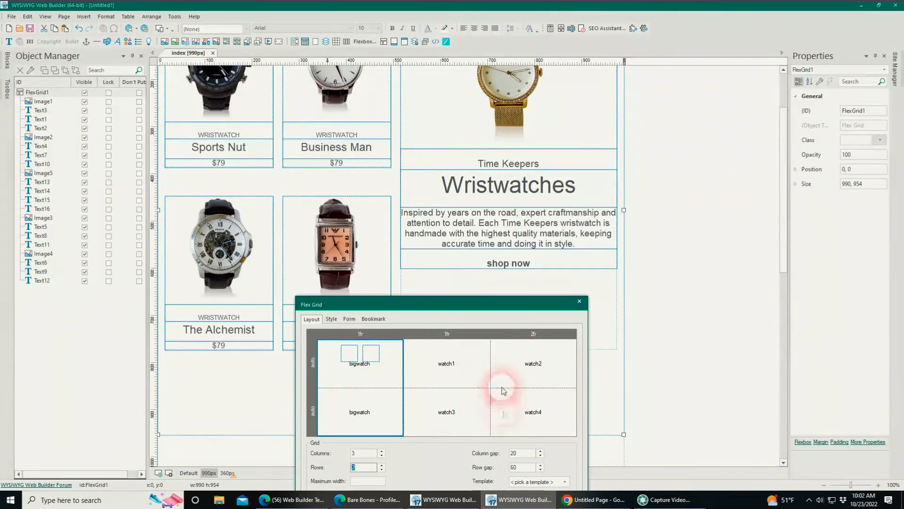
{"action": "left_click_drag", "start_coordinate": [501, 305], "coordinate": [506, 223]}
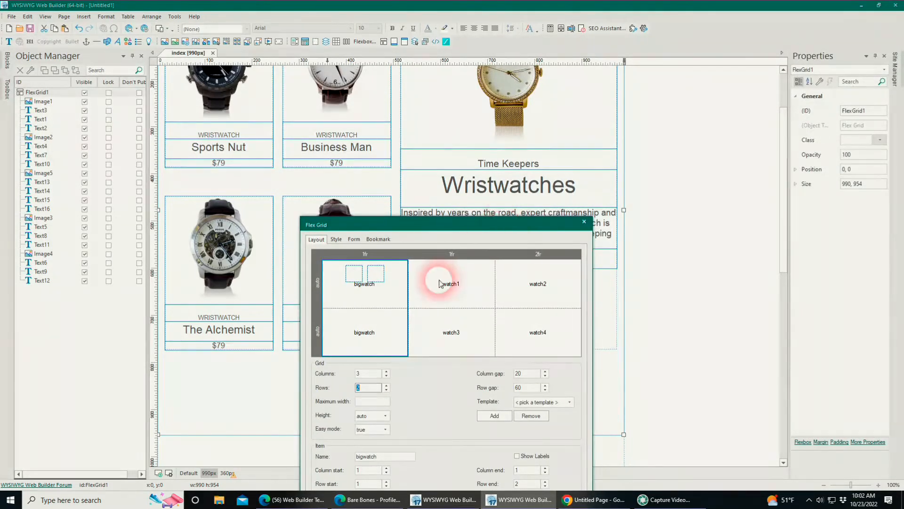
{"action": "left_click_drag", "start_coordinate": [490, 229], "coordinate": [482, 110]}
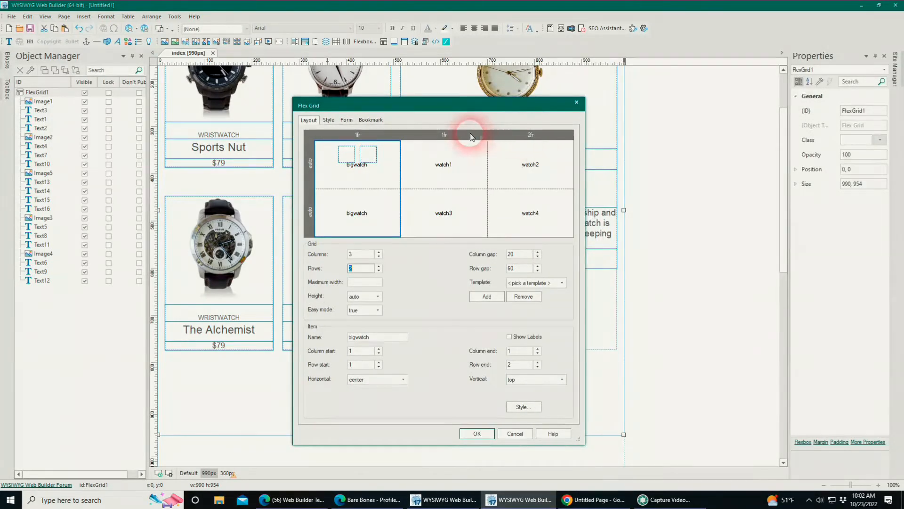
Set the third column's width to 1fr and the first column's to 2fr, and shorten the flex grid to 834 px high.
{"action": "left_click", "coordinate": [532, 135]}
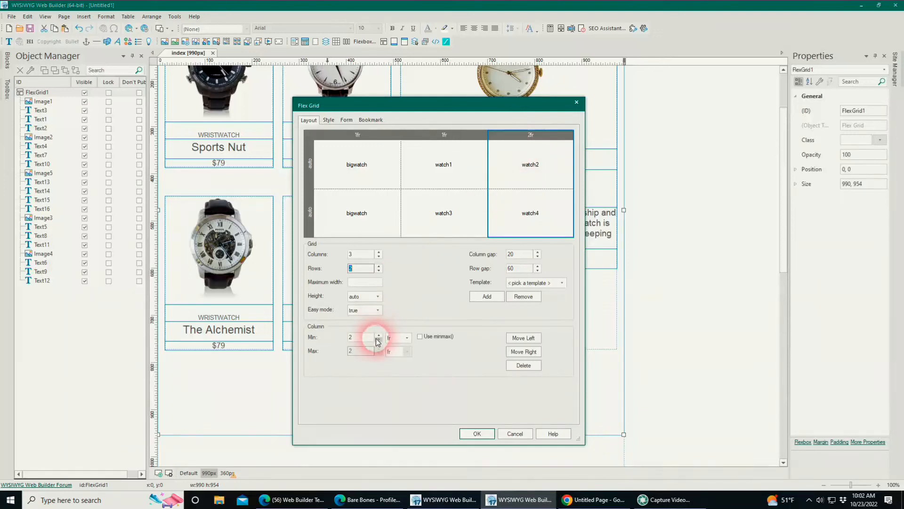
{"action": "left_click", "coordinate": [379, 340]}
{"action": "left_click", "coordinate": [383, 147]}
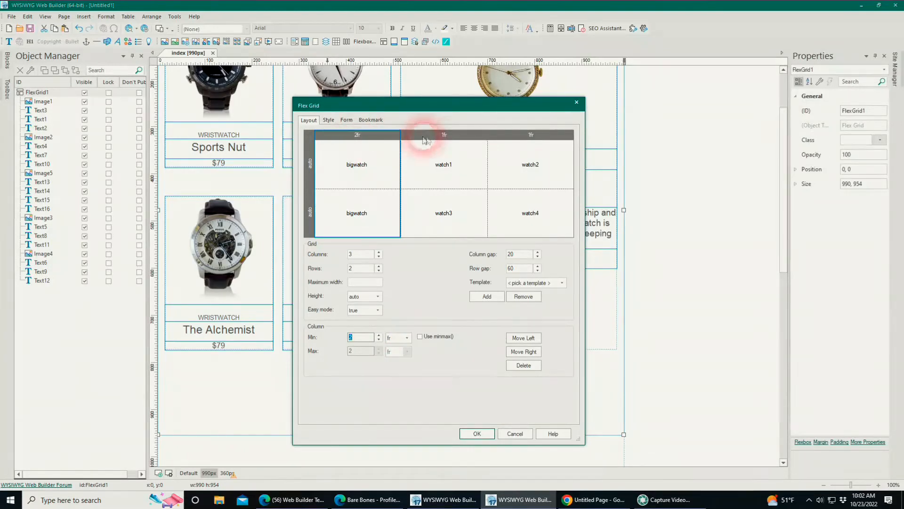
{"action": "left_click", "coordinate": [473, 432]}
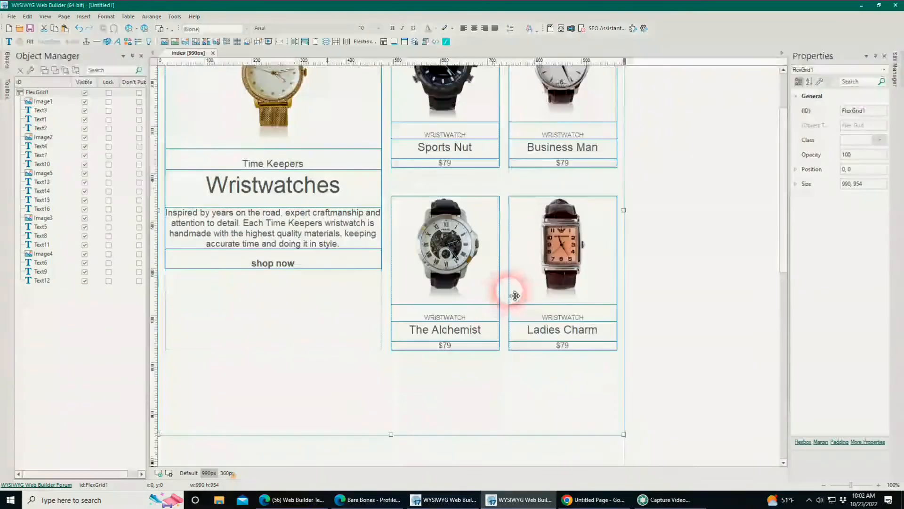
{"action": "left_click_drag", "start_coordinate": [390, 434], "coordinate": [407, 302]}
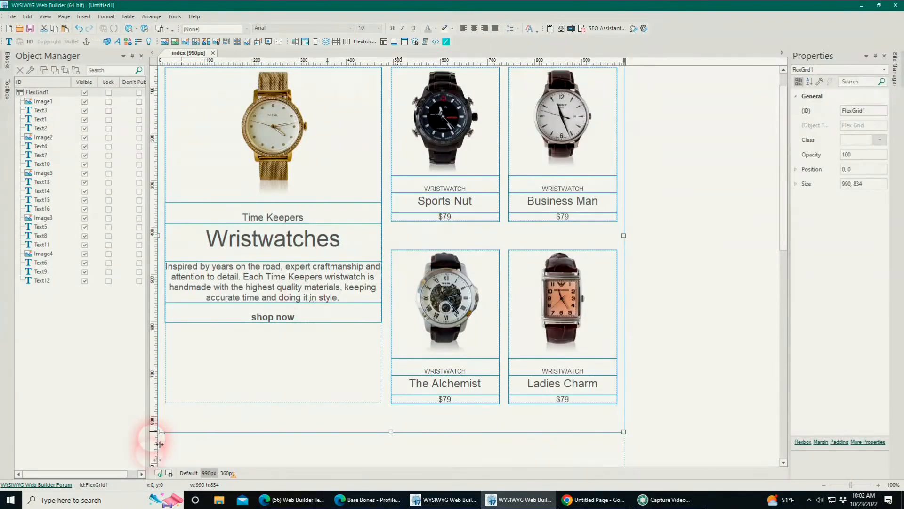
Compare the Default and 990px layouts and switch the page to the 360px breakpoint.
{"action": "left_click", "coordinate": [189, 473]}
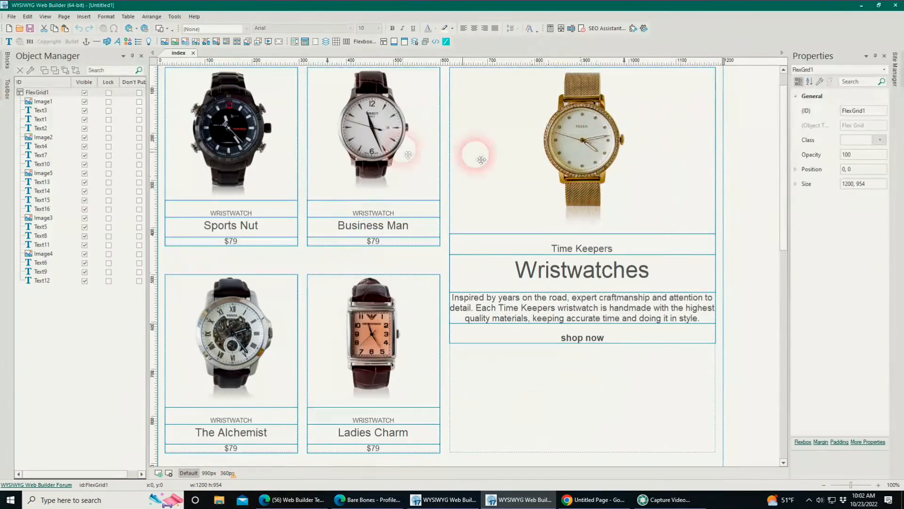
{"action": "left_click", "coordinate": [208, 472]}
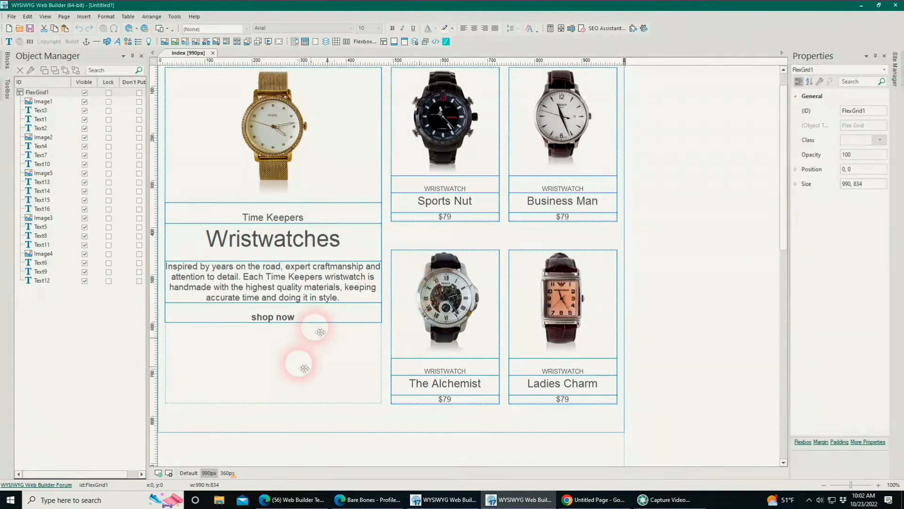
{"action": "left_click", "coordinate": [226, 473]}
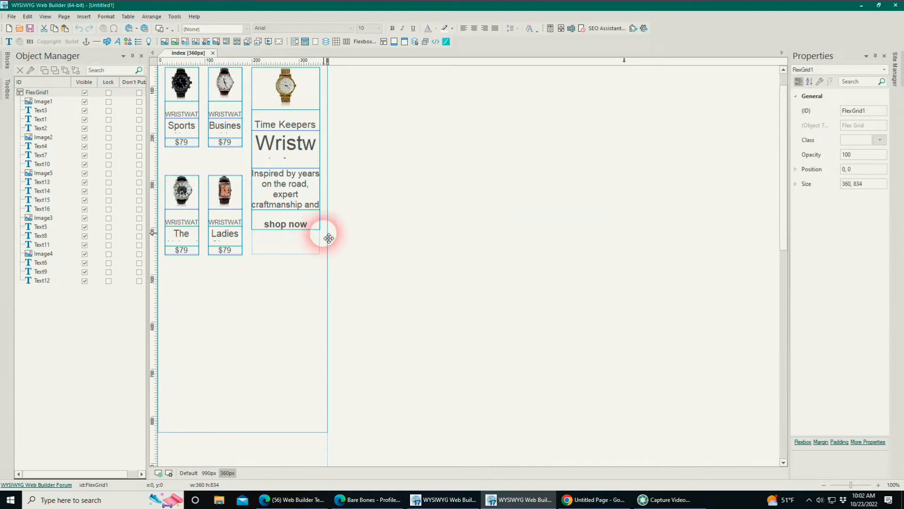
Switch to the Bare Bones page in the browser, narrow its window, and examine how the guitar strap products are arranged.
{"action": "mouse_move", "coordinate": [370, 503]}
{"action": "left_click", "coordinate": [381, 460]}
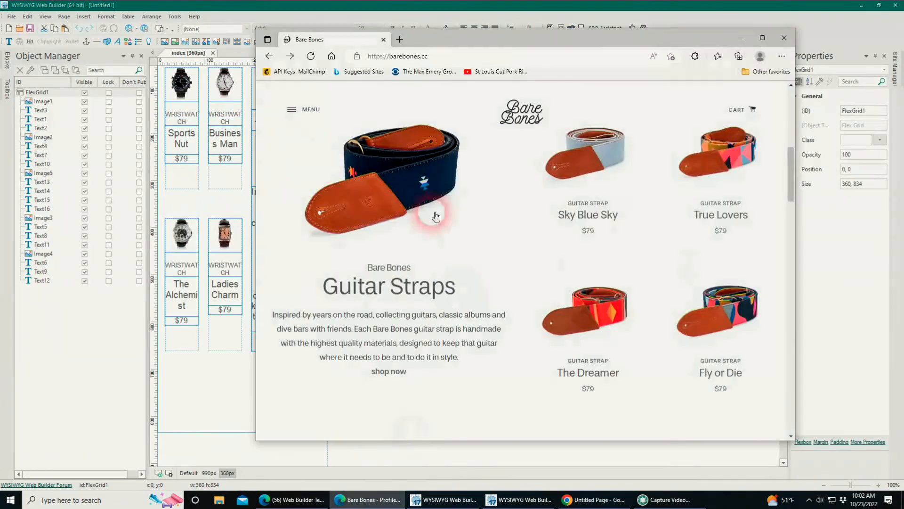
{"action": "left_click_drag", "start_coordinate": [801, 322], "coordinate": [708, 343]}
{"action": "scroll", "coordinate": [479, 241], "scroll_direction": "down", "scroll_amount": 7}
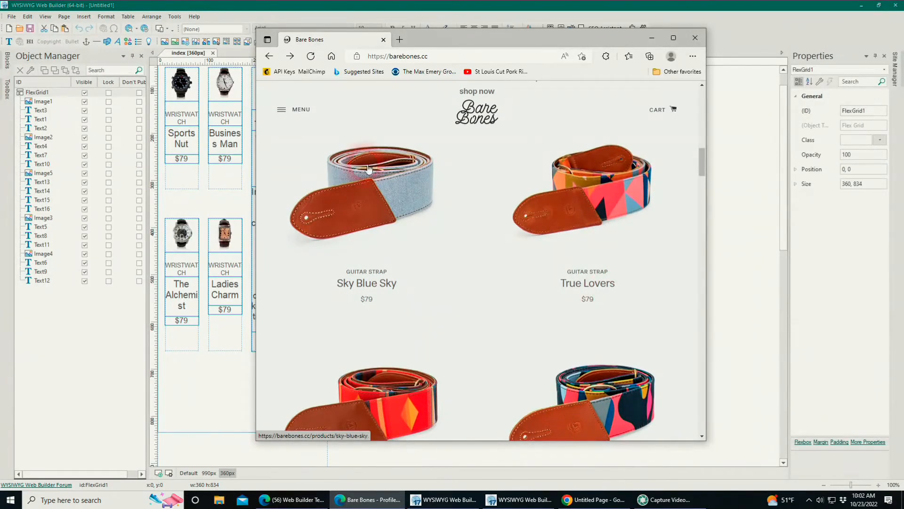
{"action": "left_click", "coordinate": [647, 38]}
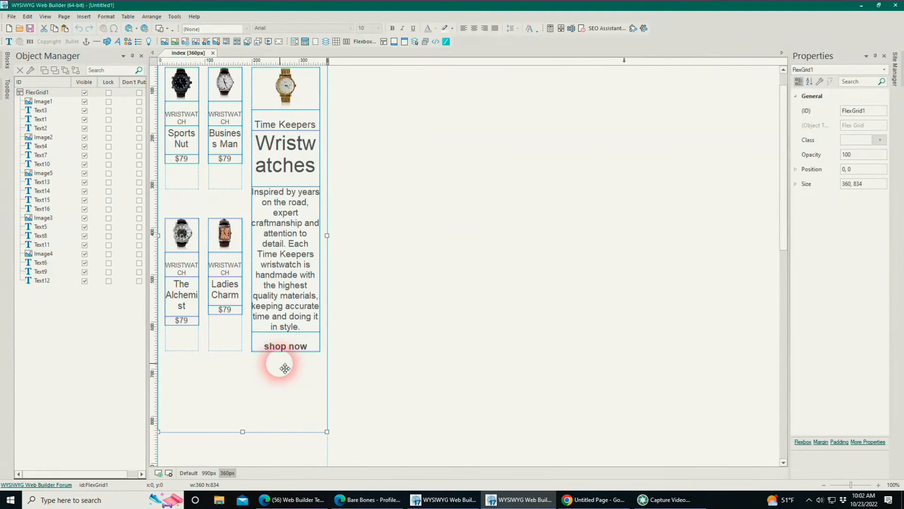
Open the flex grid's settings at the 360px breakpoint and set its rows to 4.
{"action": "left_click", "coordinate": [282, 381]}
{"action": "double_click", "coordinate": [285, 381]}
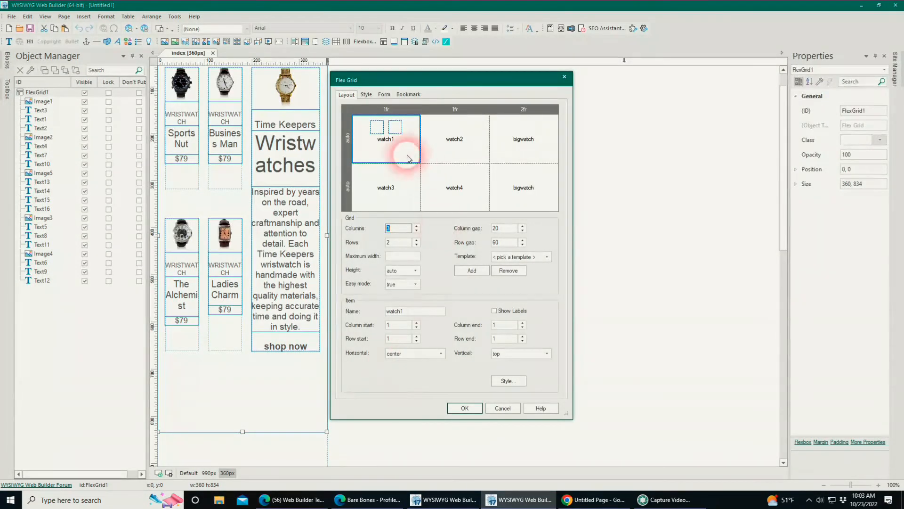
{"action": "left_click", "coordinate": [524, 137]}
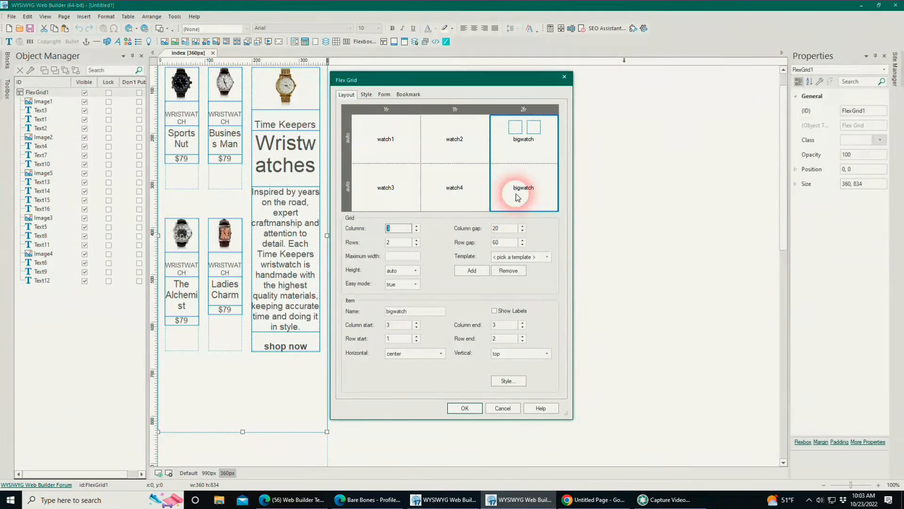
{"action": "left_click", "coordinate": [416, 240]}
{"action": "left_click", "coordinate": [416, 241]}
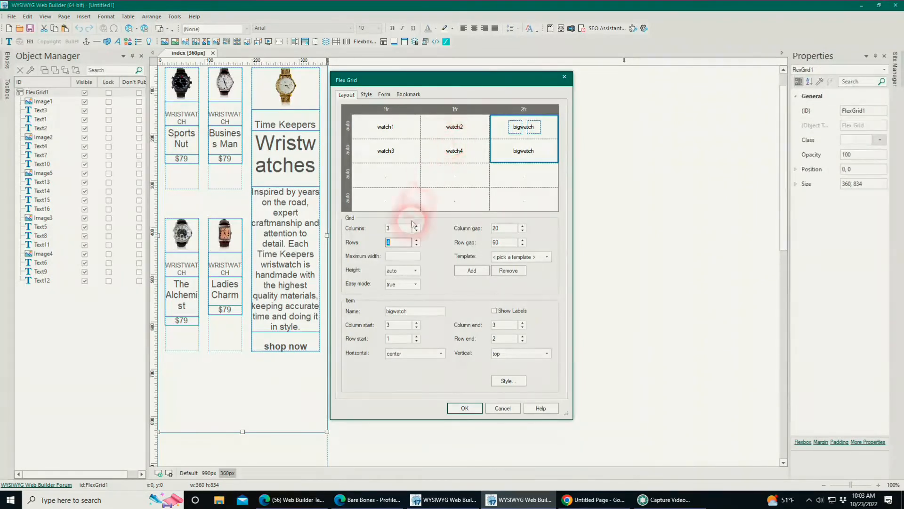
{"action": "left_click", "coordinate": [417, 240]}
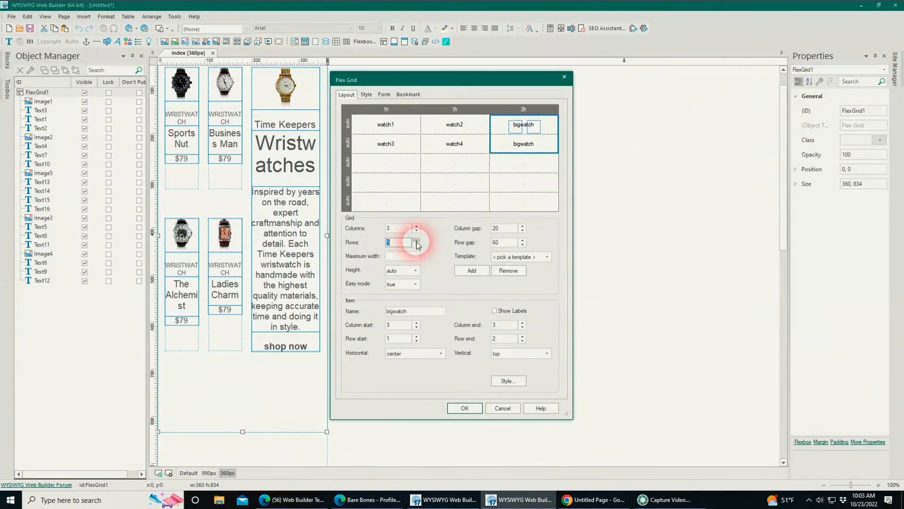
{"action": "left_click", "coordinate": [417, 241]}
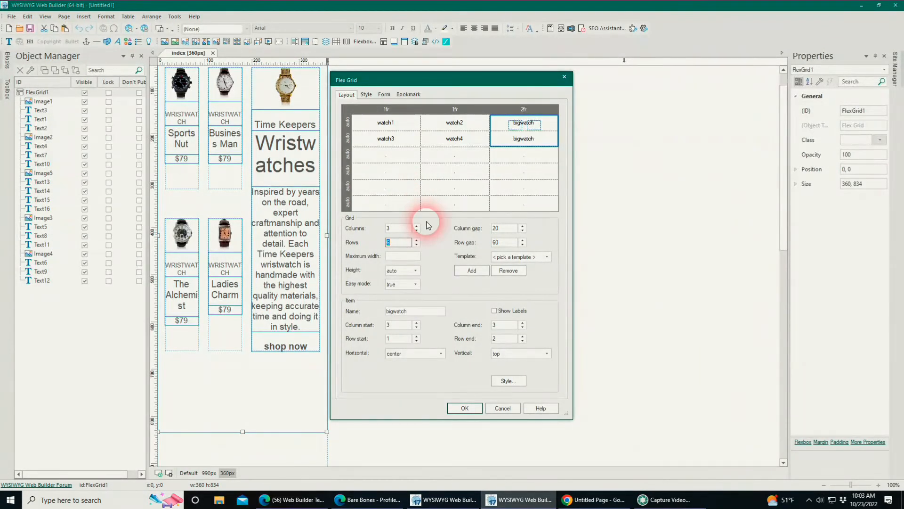
{"action": "left_click", "coordinate": [416, 246]}
{"action": "left_click", "coordinate": [417, 245]}
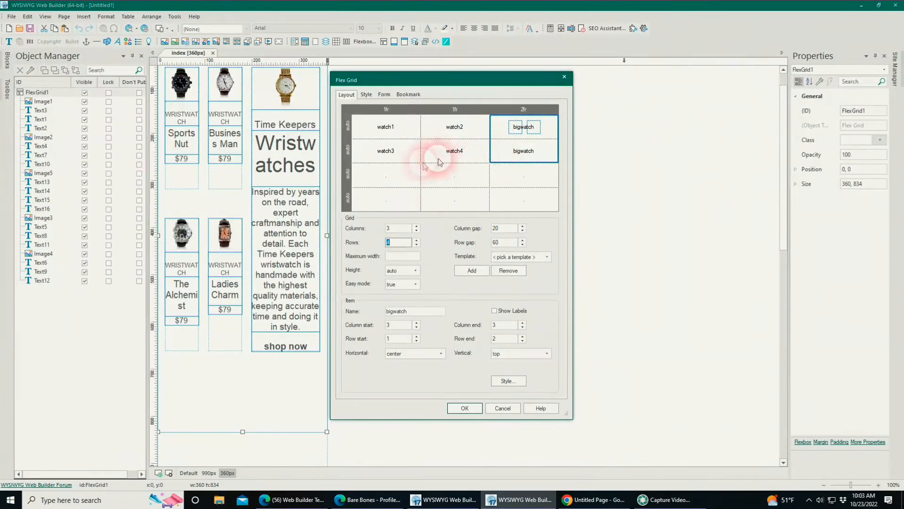
{"action": "key", "text": "alt+Tab"}
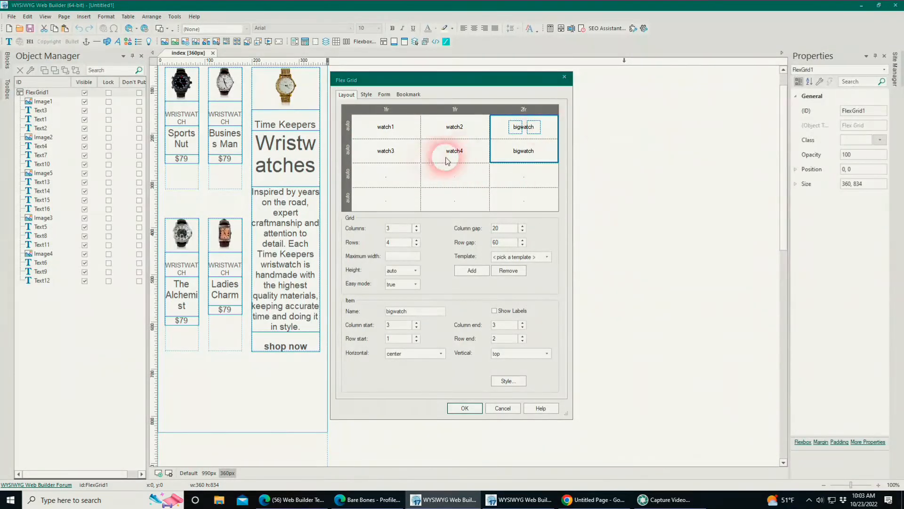
Move the watch3 item down to row 4 and the watch1 item down to row 3 of the first column.
{"action": "left_click", "coordinate": [405, 156]}
{"action": "right_click", "coordinate": [406, 160]}
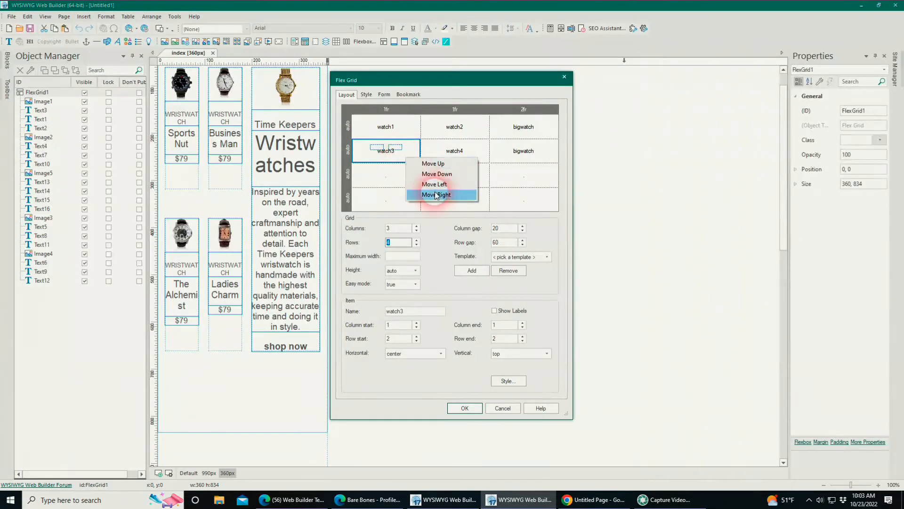
{"action": "left_click", "coordinate": [443, 179]}
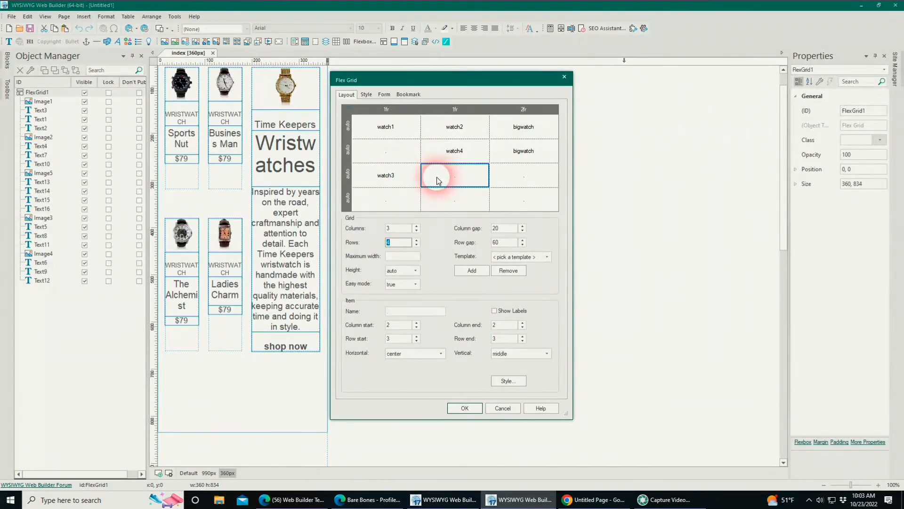
{"action": "left_click", "coordinate": [409, 178]}
{"action": "right_click", "coordinate": [413, 181]}
{"action": "left_click", "coordinate": [436, 198]}
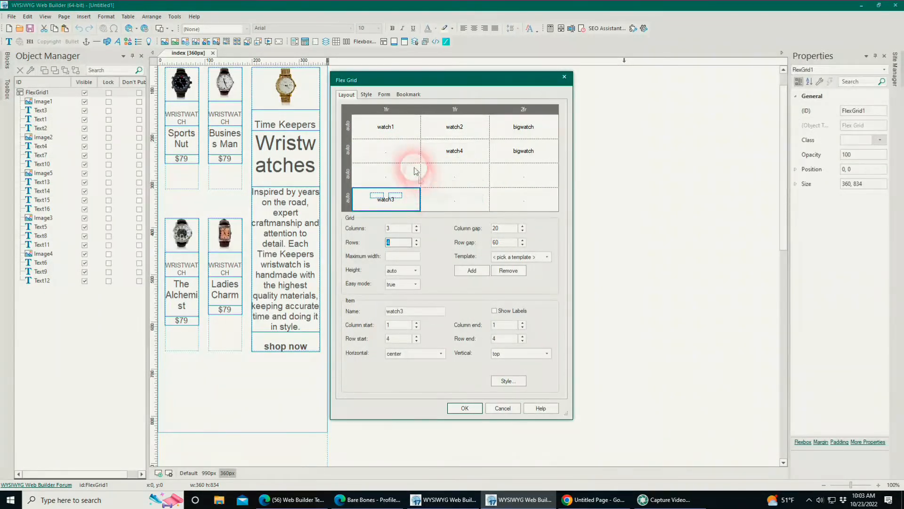
{"action": "right_click", "coordinate": [406, 134]}
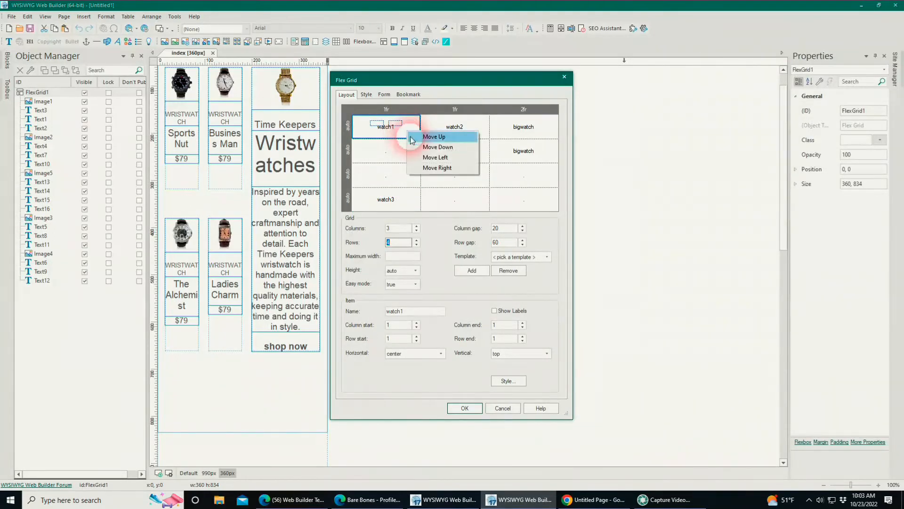
{"action": "left_click", "coordinate": [431, 150]}
{"action": "right_click", "coordinate": [406, 161]}
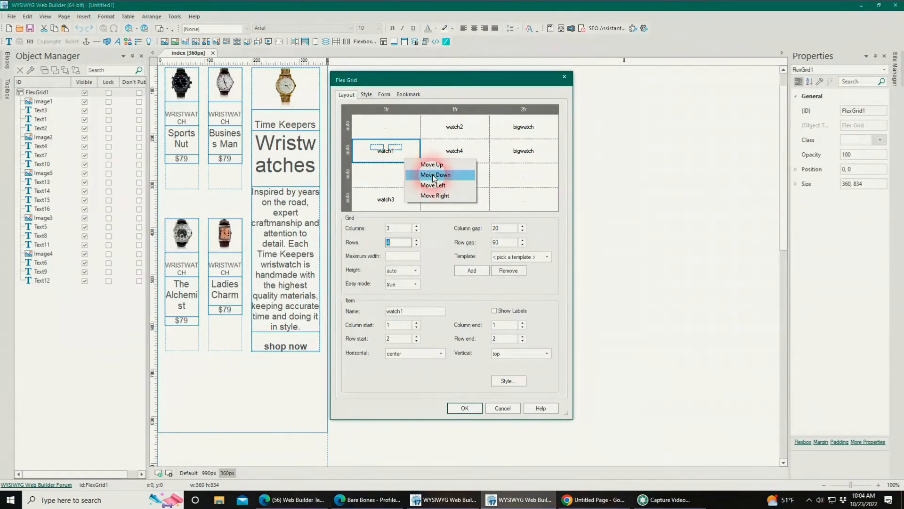
{"action": "left_click", "coordinate": [435, 175]}
Move the watch4 item down to row 4 and the watch2 item down to row 3 of the second column.
{"action": "right_click", "coordinate": [473, 163]}
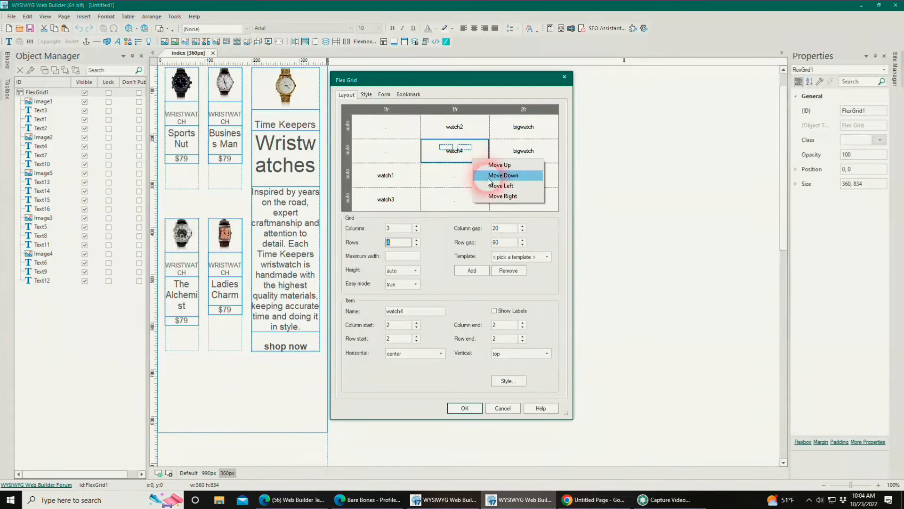
{"action": "left_click", "coordinate": [482, 177]}
{"action": "right_click", "coordinate": [481, 179]}
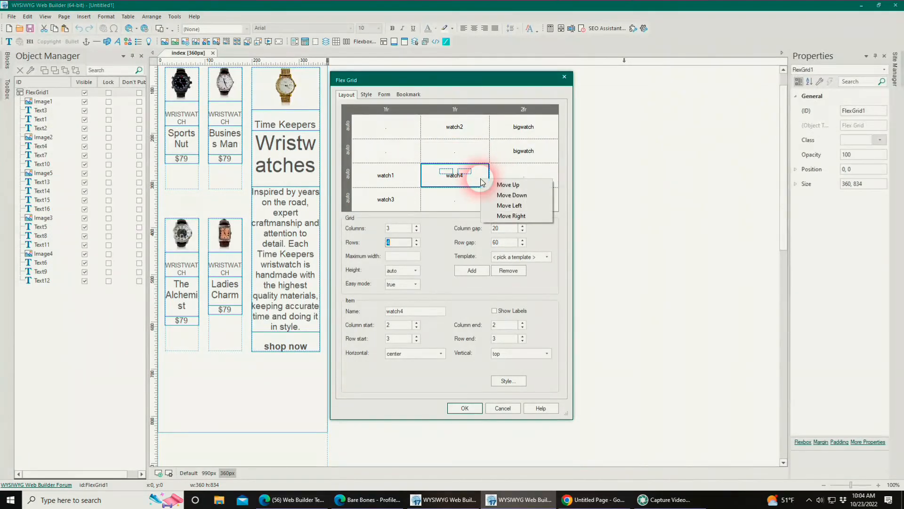
{"action": "left_click", "coordinate": [512, 195]}
{"action": "left_click", "coordinate": [497, 150]}
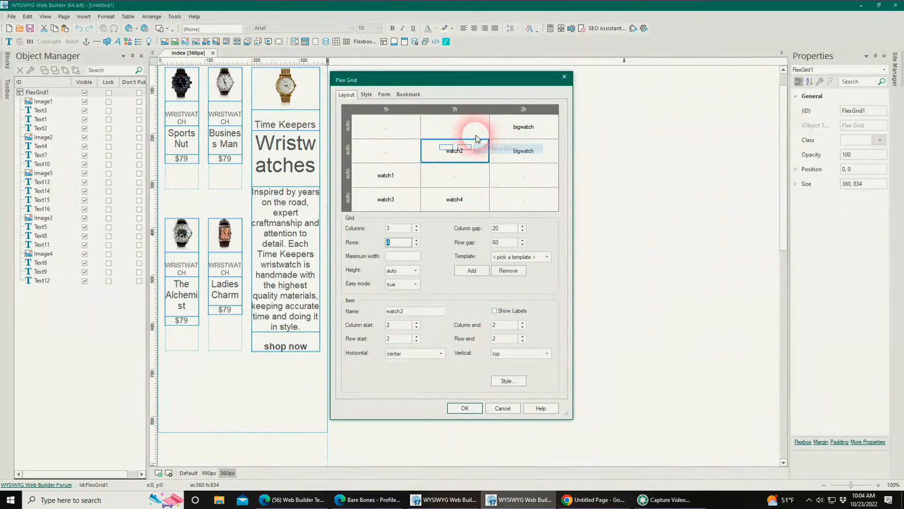
{"action": "right_click", "coordinate": [478, 155]}
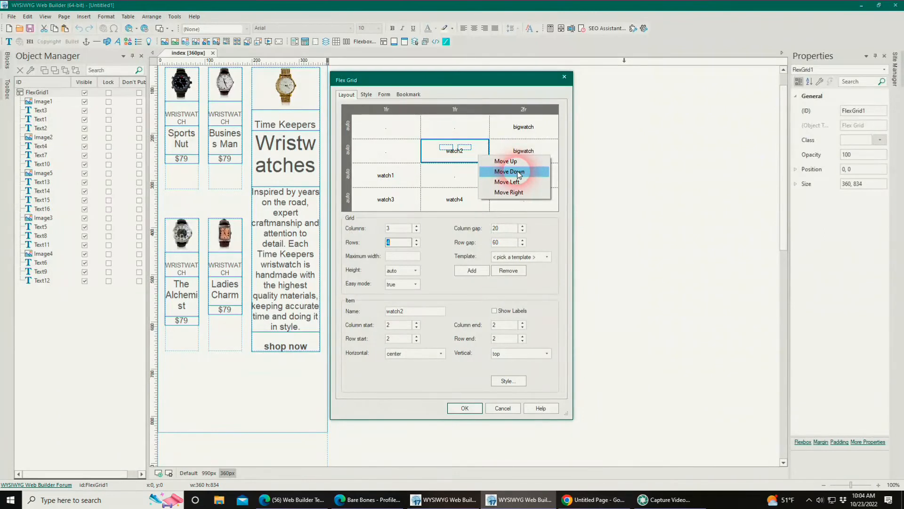
{"action": "left_click", "coordinate": [518, 172]}
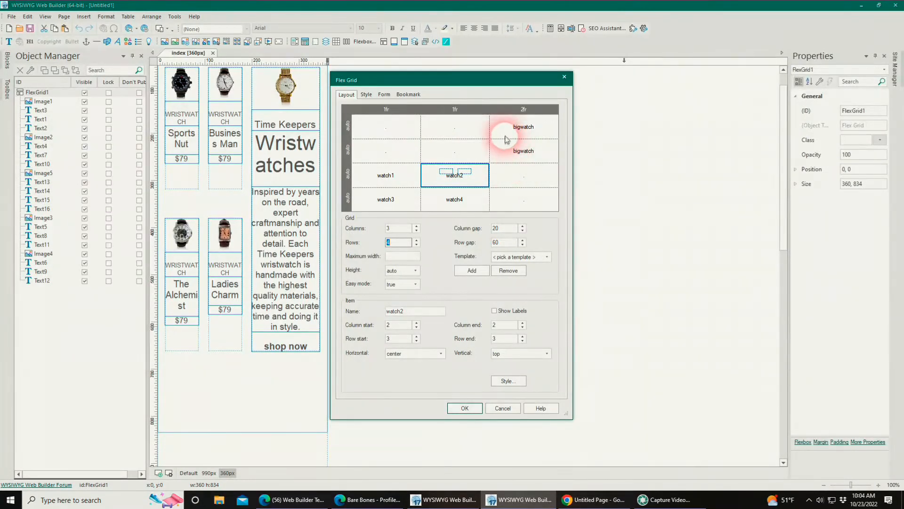
Move the bigwatch item left two columns, into rows 1 and 2 of the first column.
{"action": "left_click", "coordinate": [505, 138]}
{"action": "right_click", "coordinate": [502, 153]}
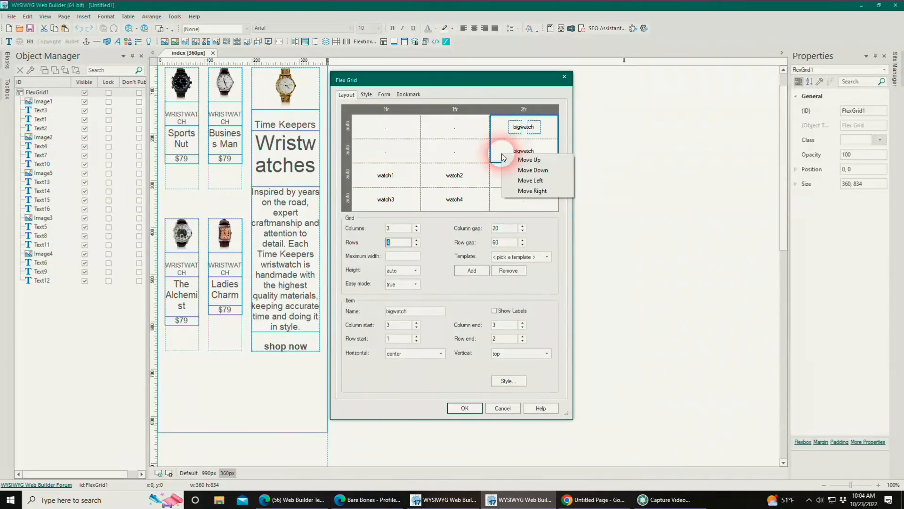
{"action": "left_click", "coordinate": [530, 180]}
{"action": "right_click", "coordinate": [436, 154]}
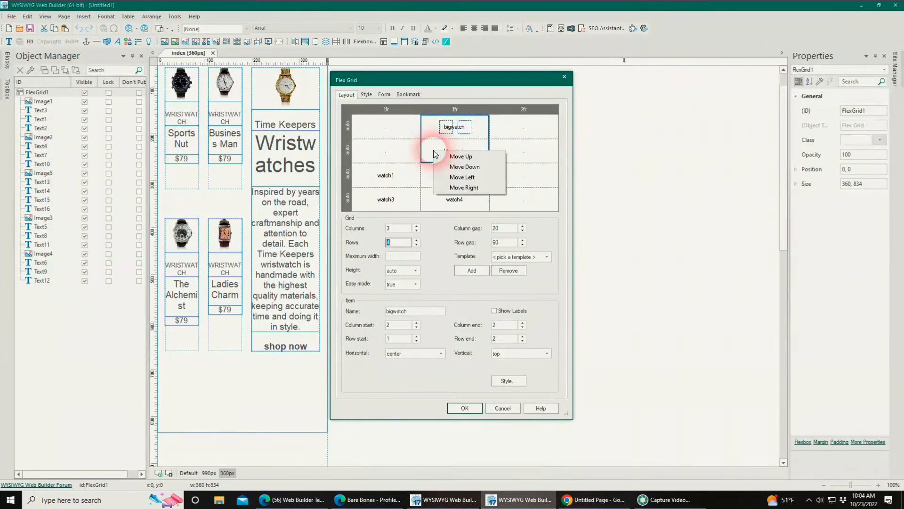
{"action": "left_click", "coordinate": [464, 178]}
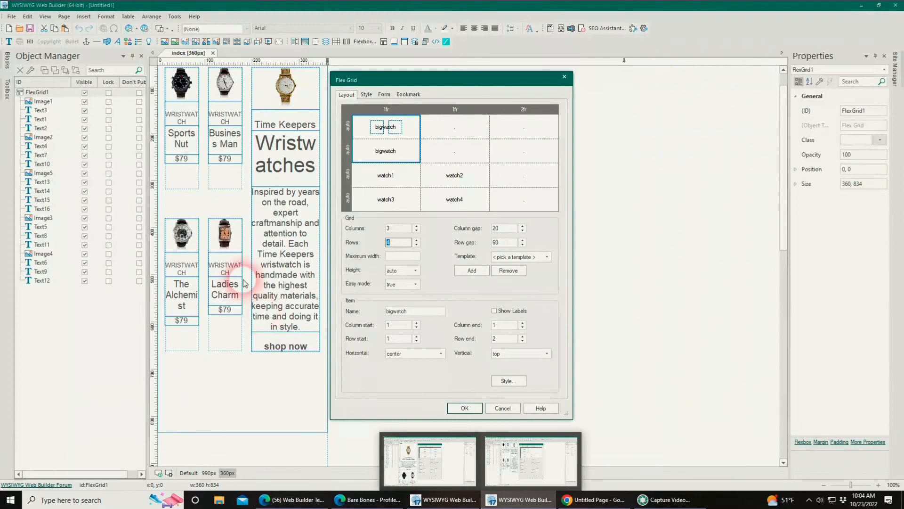
Switch to the Bare Bones reference page and examine how the large strap is placed relative to the smaller products in the narrow layout.
{"action": "mouse_move", "coordinate": [367, 500]}
{"action": "left_click", "coordinate": [380, 459]}
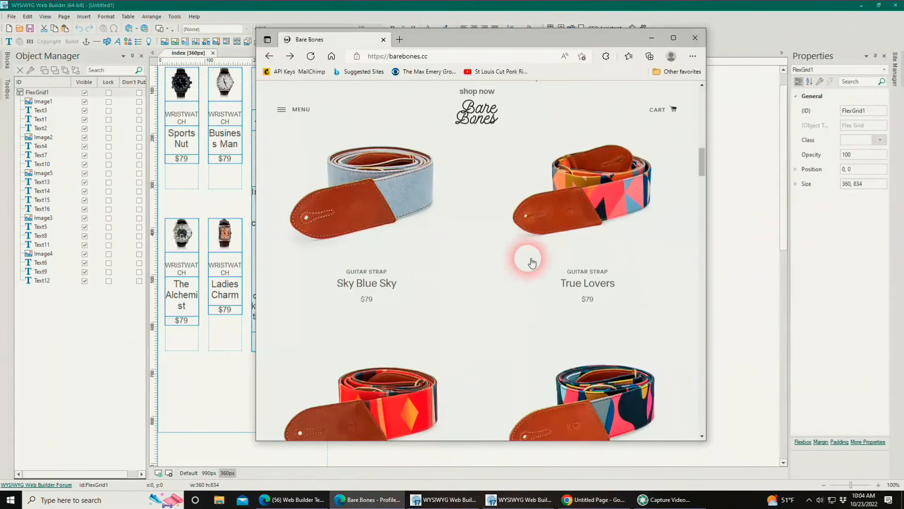
{"action": "scroll", "coordinate": [539, 259], "scroll_direction": "up", "scroll_amount": 5}
{"action": "scroll", "coordinate": [542, 256], "scroll_direction": "down", "scroll_amount": 3}
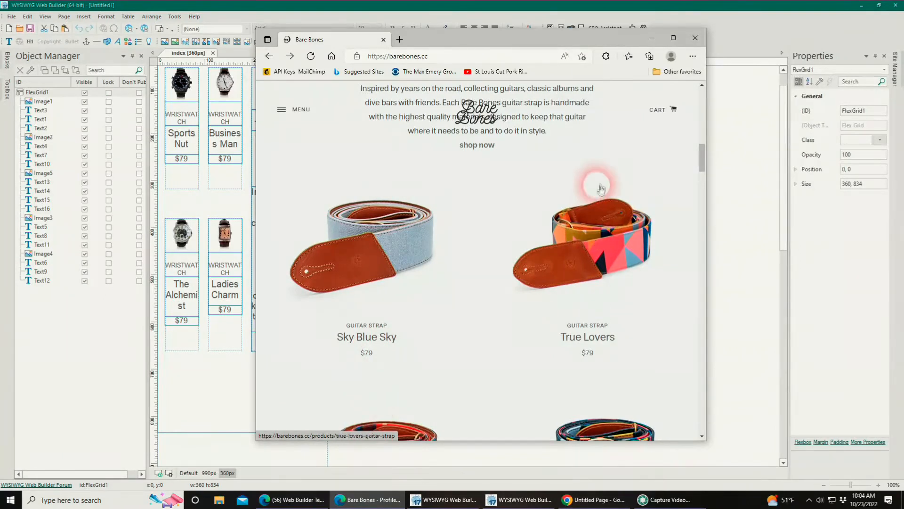
{"action": "left_click", "coordinate": [651, 41]}
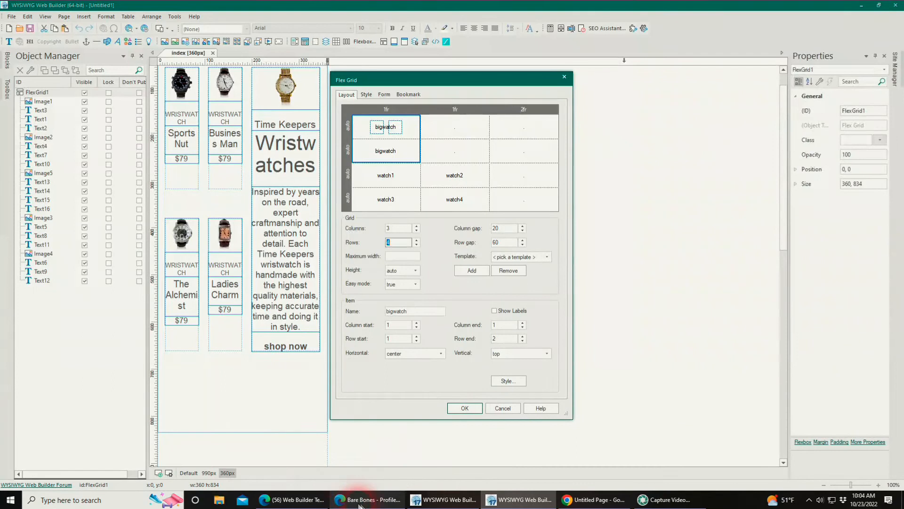
{"action": "left_click", "coordinate": [362, 499]}
{"action": "scroll", "coordinate": [497, 315], "scroll_direction": "up", "scroll_amount": 4}
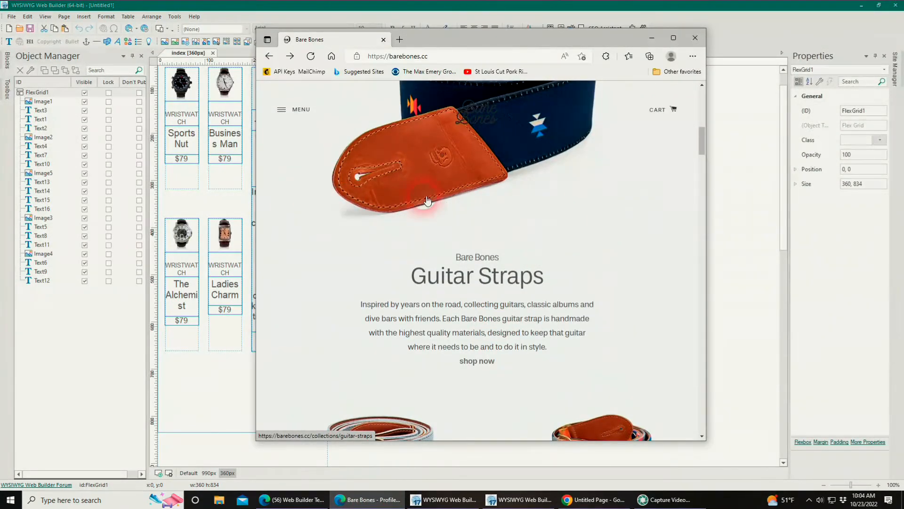
{"action": "left_click", "coordinate": [652, 38]}
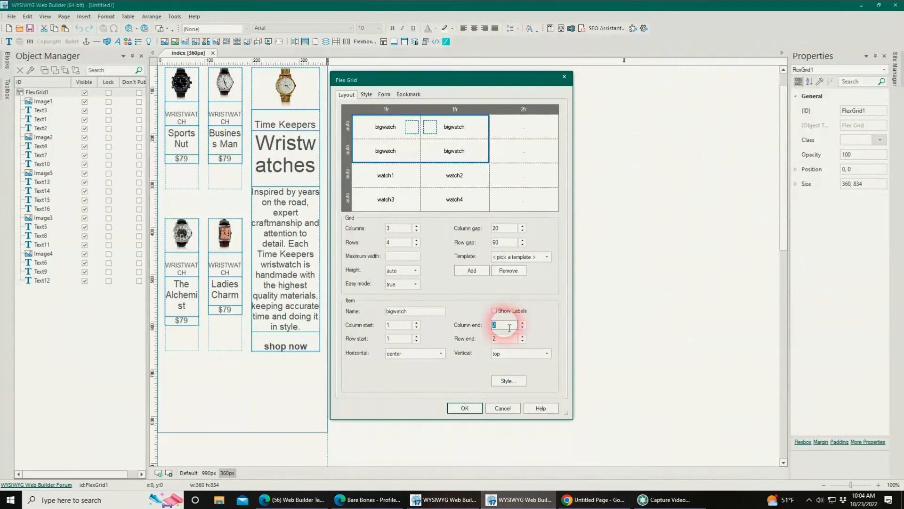
Reduce the flex grid to 2 columns at the 360px breakpoint and apply the layout.
{"action": "left_click", "coordinate": [386, 130]}
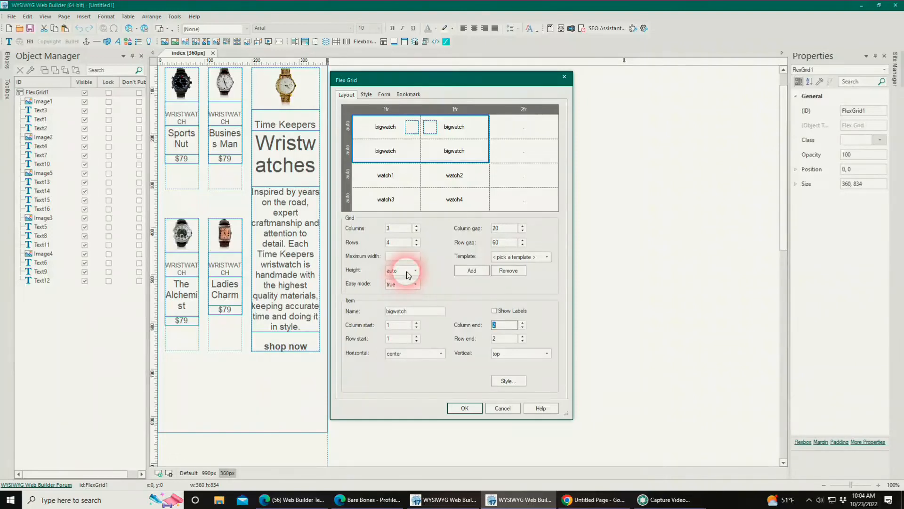
{"action": "left_click", "coordinate": [416, 231]}
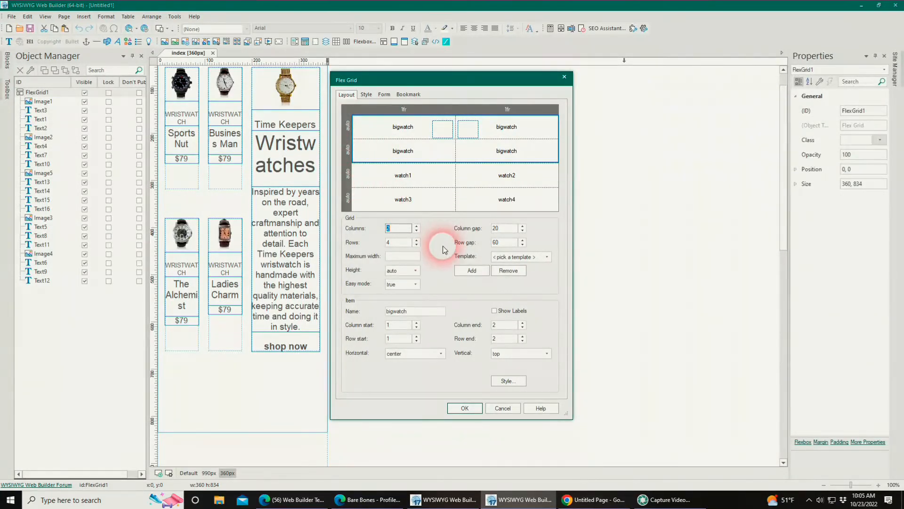
{"action": "left_click", "coordinate": [465, 408]}
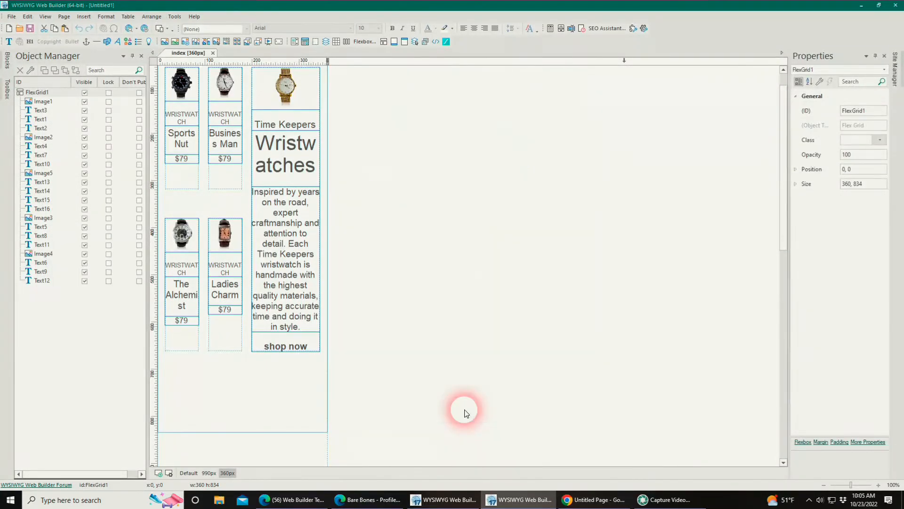
Shorten the Wristwatches heading's text box to a height of about 72 px.
{"action": "left_click", "coordinate": [234, 357]}
{"action": "left_click_drag", "start_coordinate": [243, 387], "coordinate": [264, 300]}
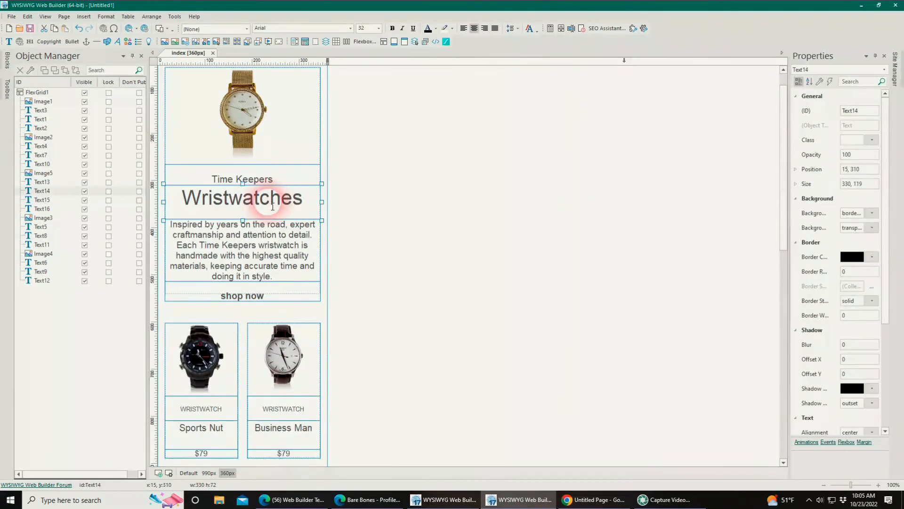
{"action": "left_click", "coordinate": [360, 145]}
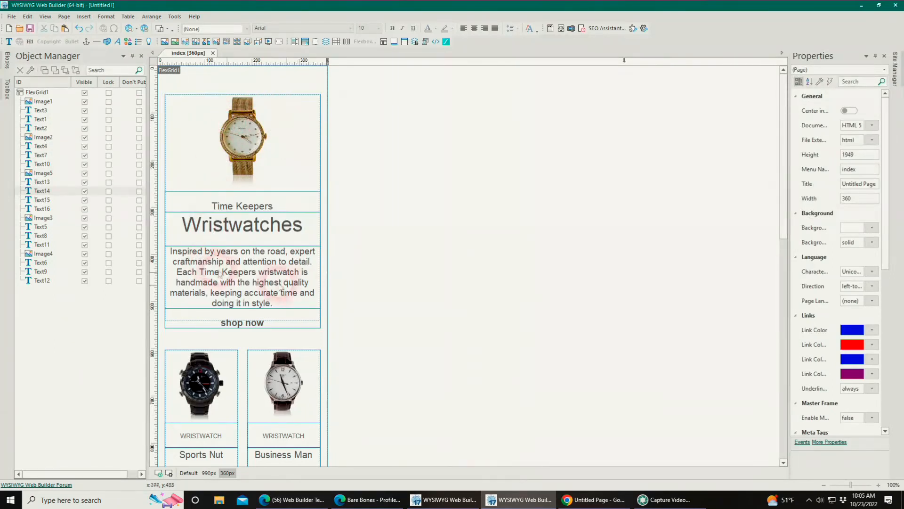
Shorten the product name text boxes under the small watches to a height of about 38 px.
{"action": "scroll", "coordinate": [262, 289], "scroll_direction": "down", "scroll_amount": 3}
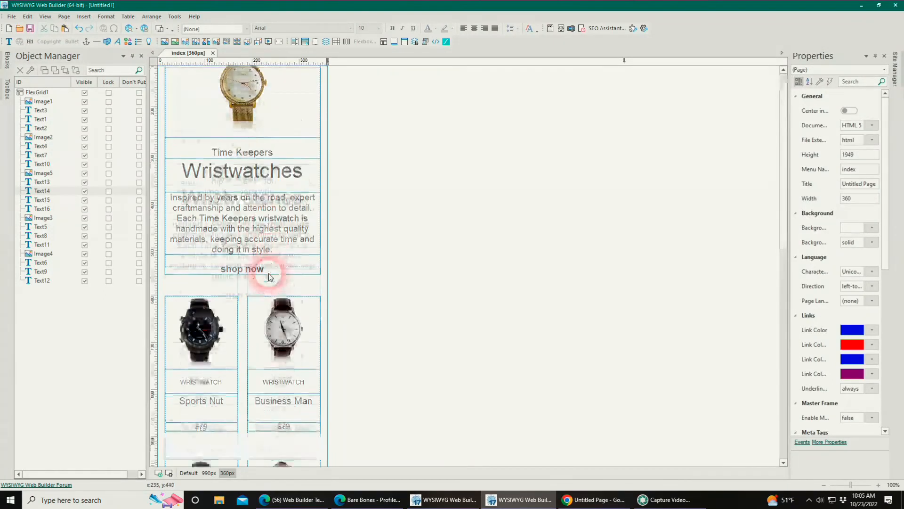
{"action": "left_click", "coordinate": [201, 354]}
{"action": "left_click", "coordinate": [282, 349]}
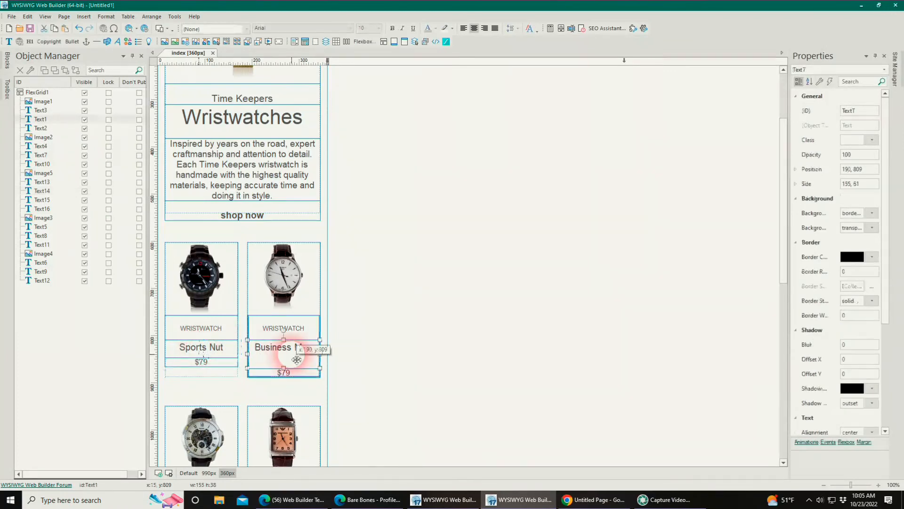
{"action": "scroll", "coordinate": [284, 341], "scroll_direction": "down", "scroll_amount": 4}
{"action": "left_click", "coordinate": [223, 365]}
{"action": "scroll", "coordinate": [394, 247], "scroll_direction": "up", "scroll_amount": 4}
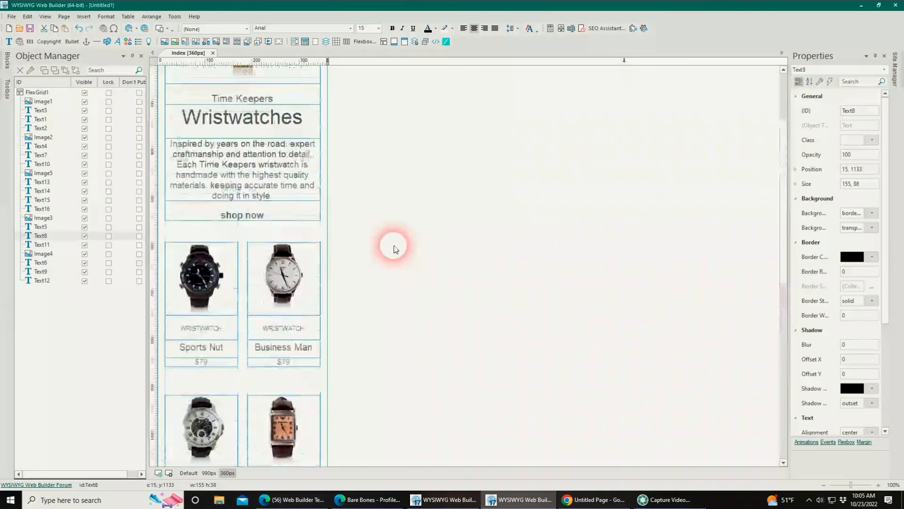
Check the watch layout at the 990px breakpoint, then review the whole grid at the 360px breakpoint.
{"action": "left_click", "coordinate": [209, 472]}
{"action": "scroll", "coordinate": [437, 254], "scroll_direction": "up", "scroll_amount": 3}
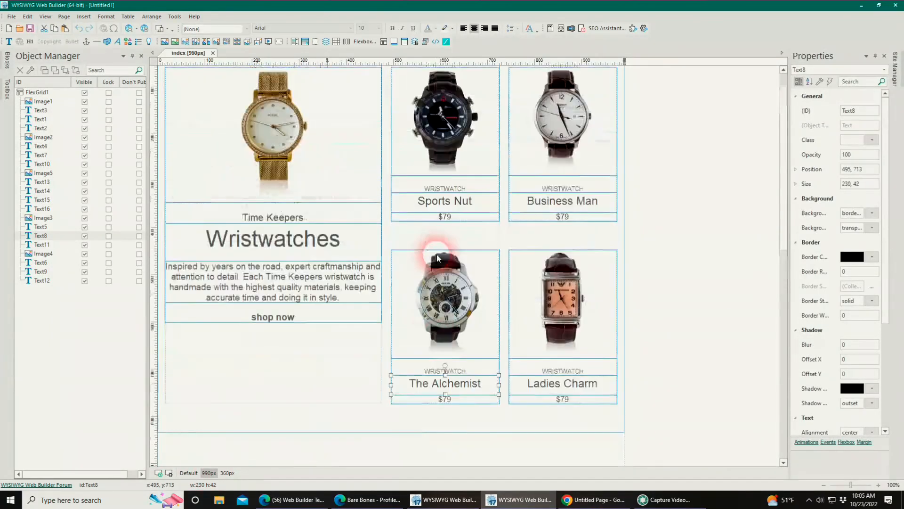
{"action": "left_click", "coordinate": [228, 473]}
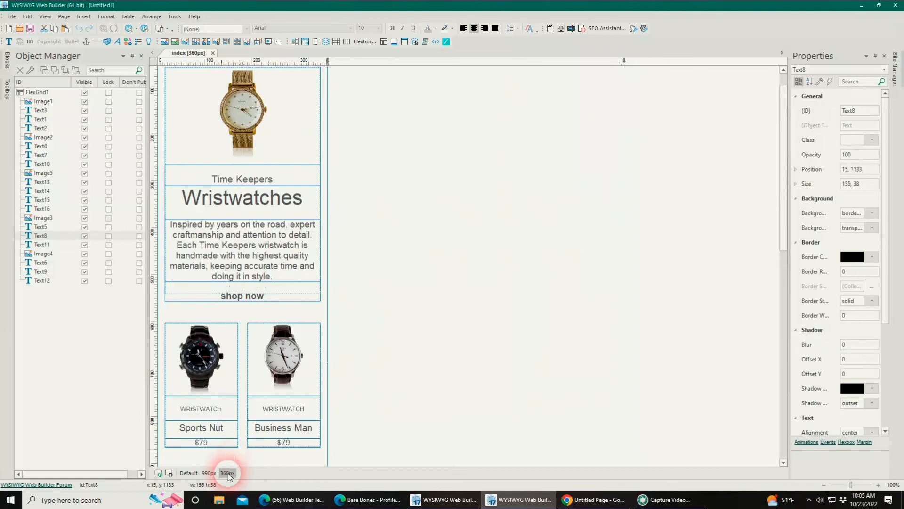
{"action": "scroll", "coordinate": [241, 346], "scroll_direction": "down", "scroll_amount": 5}
{"action": "scroll", "coordinate": [243, 349], "scroll_direction": "down", "scroll_amount": 1}
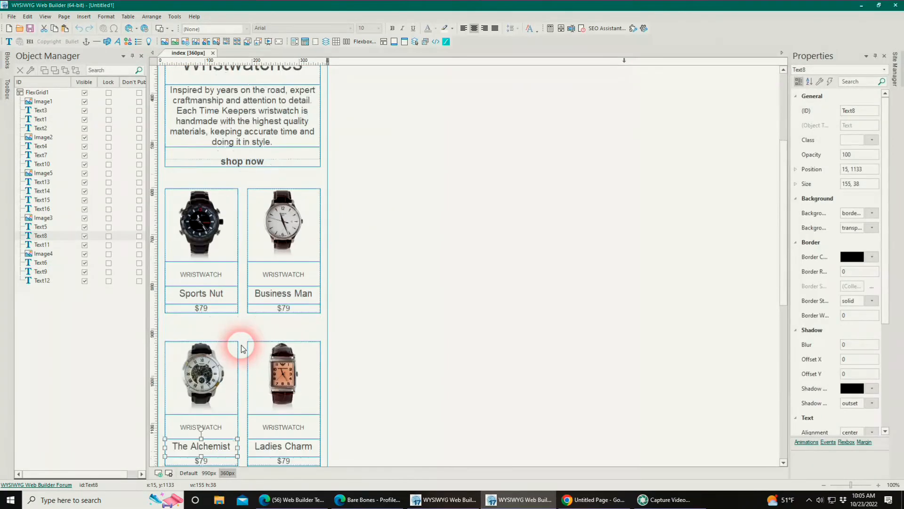
{"action": "scroll", "coordinate": [240, 346], "scroll_direction": "up", "scroll_amount": 5}
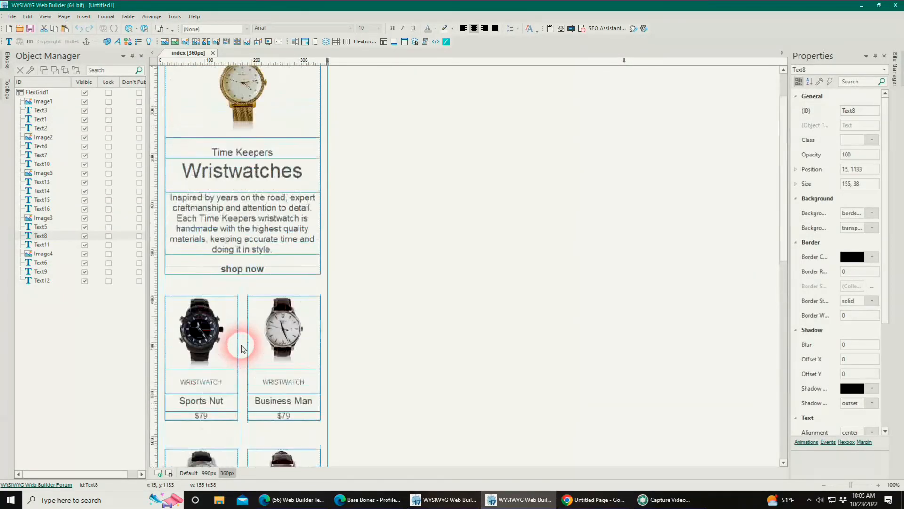
Preview the page in the browser and narrow the window in stages to check the layout at each breakpoint.
{"action": "left_click", "coordinate": [136, 29]}
{"action": "left_click", "coordinate": [142, 49]}
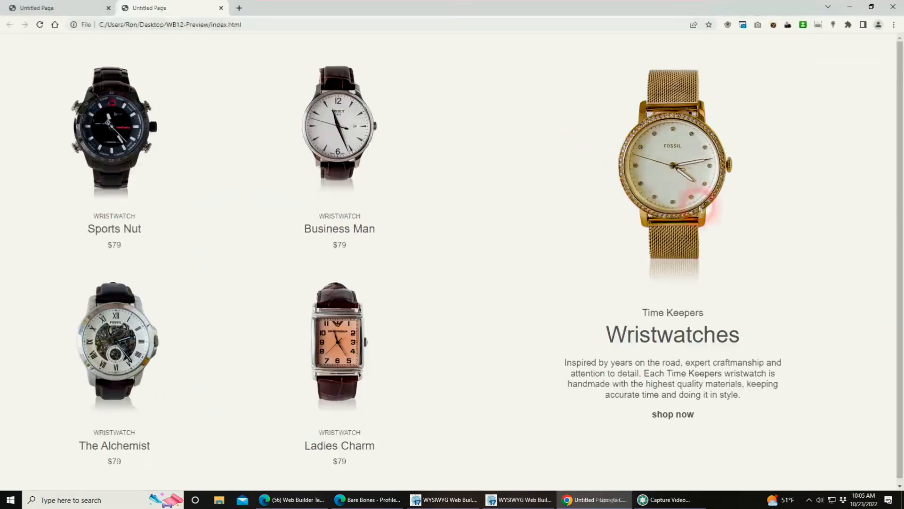
{"action": "left_click", "coordinate": [871, 8]}
{"action": "left_click_drag", "start_coordinate": [413, 304], "coordinate": [392, 309]}
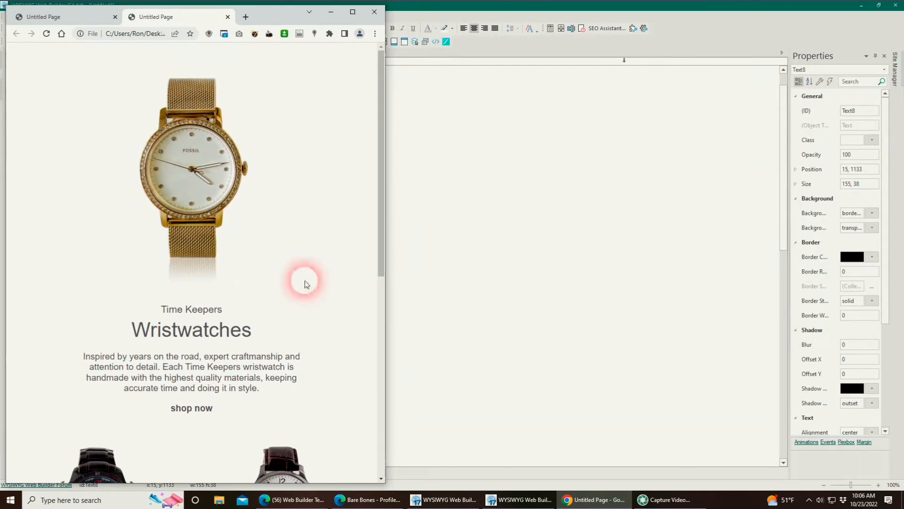
{"action": "scroll", "coordinate": [339, 259], "scroll_direction": "down", "scroll_amount": 4}
{"action": "scroll", "coordinate": [330, 263], "scroll_direction": "down", "scroll_amount": 4}
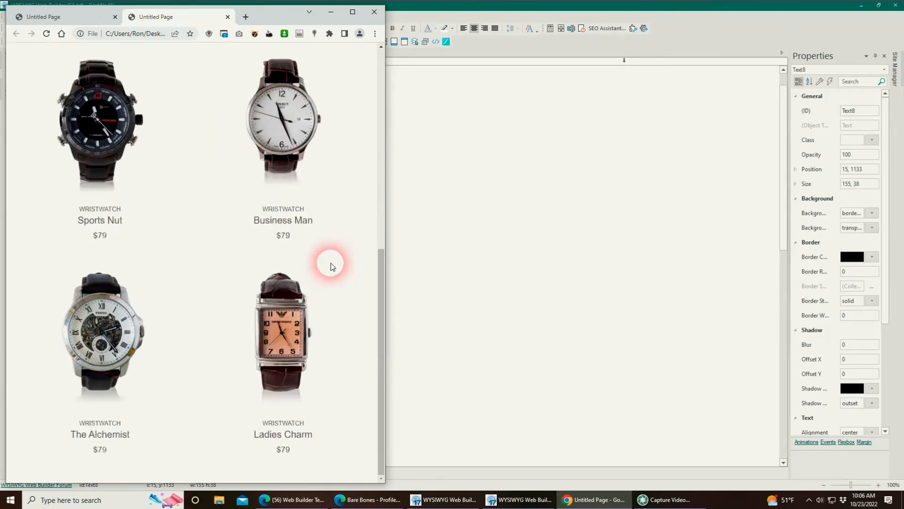
{"action": "left_click_drag", "start_coordinate": [394, 327], "coordinate": [242, 329]}
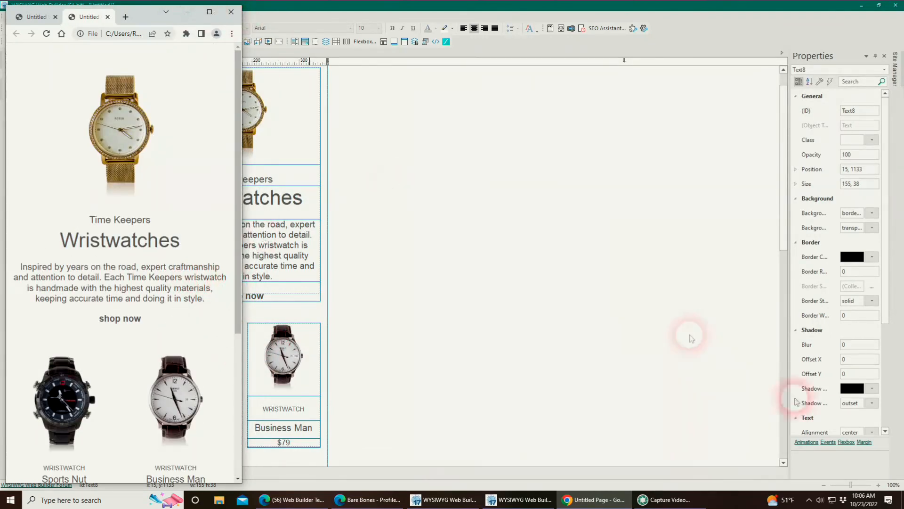
Switch to the Bare Bones reference page, narrow its window to compare it with the preview, and return to WYSIWYG Web Builder.
{"action": "left_click", "coordinate": [357, 500]}
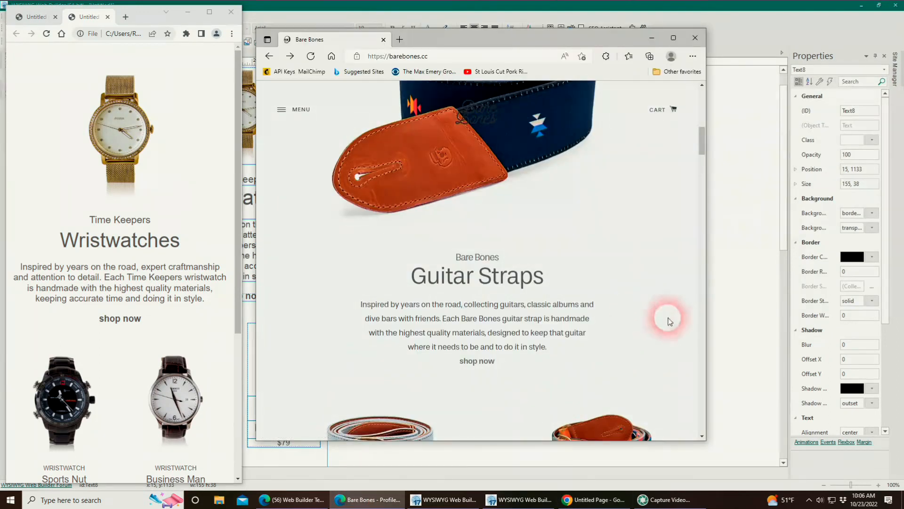
{"action": "left_click_drag", "start_coordinate": [706, 323], "coordinate": [519, 329]}
{"action": "left_click", "coordinate": [592, 301]}
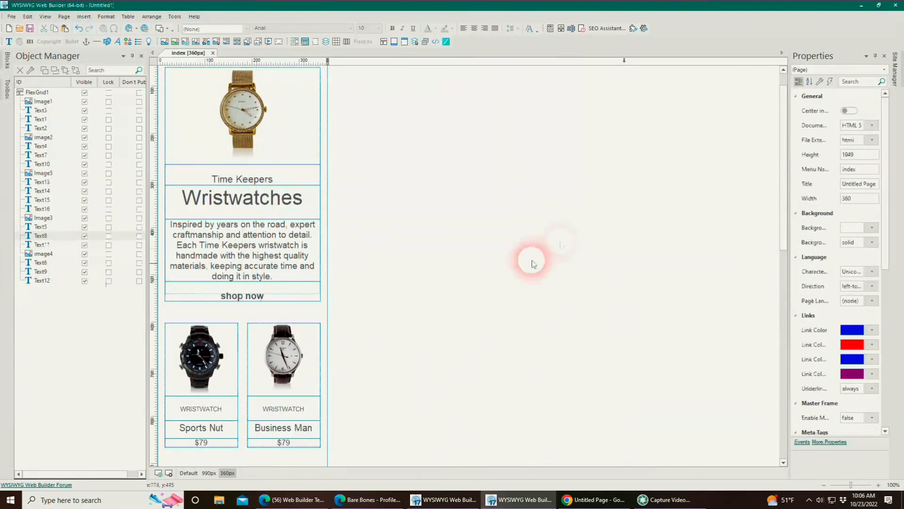
Review the flex grid's item arrangement in the Default and 990px layouts without changing any settings.
{"action": "left_click", "coordinate": [189, 472]}
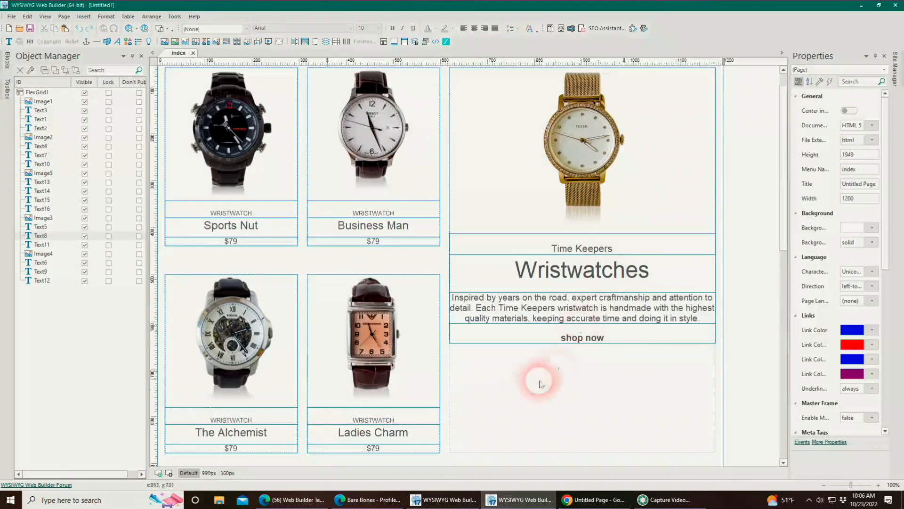
{"action": "left_click", "coordinate": [512, 402]}
{"action": "double_click", "coordinate": [516, 403]}
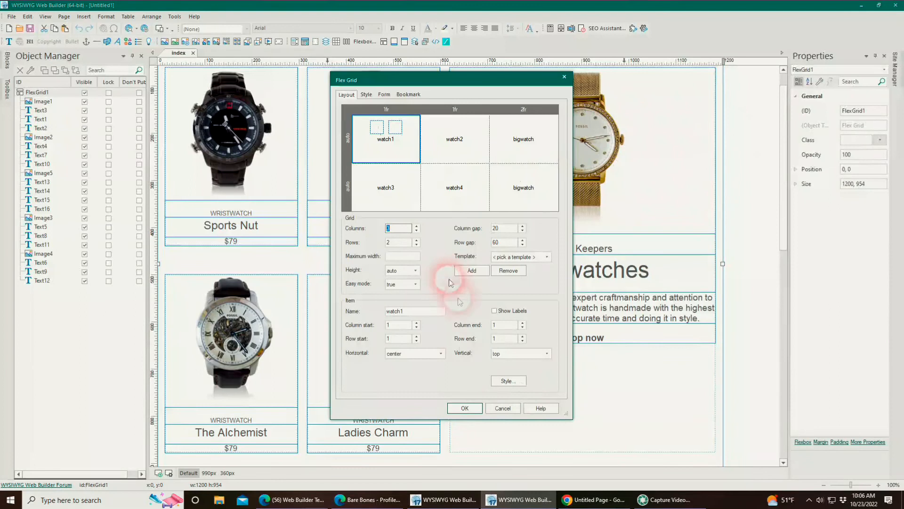
{"action": "left_click", "coordinate": [501, 407]}
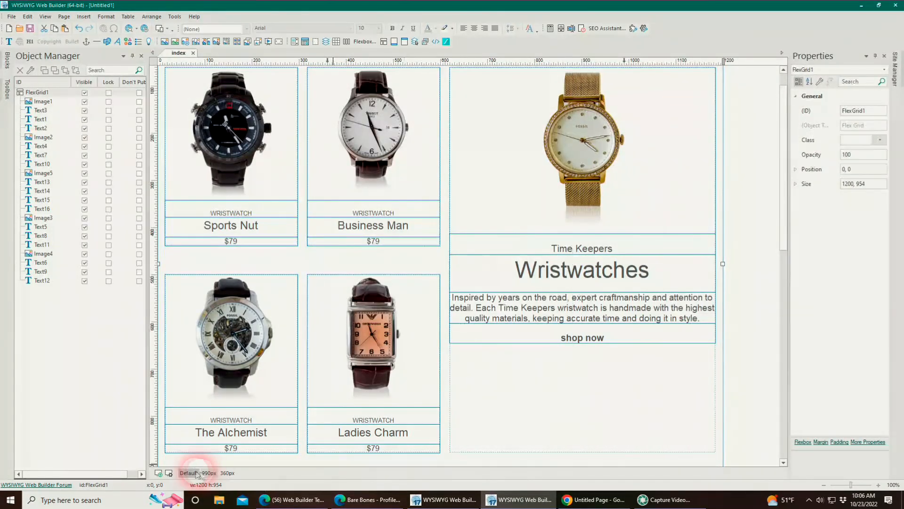
{"action": "left_click", "coordinate": [208, 473]}
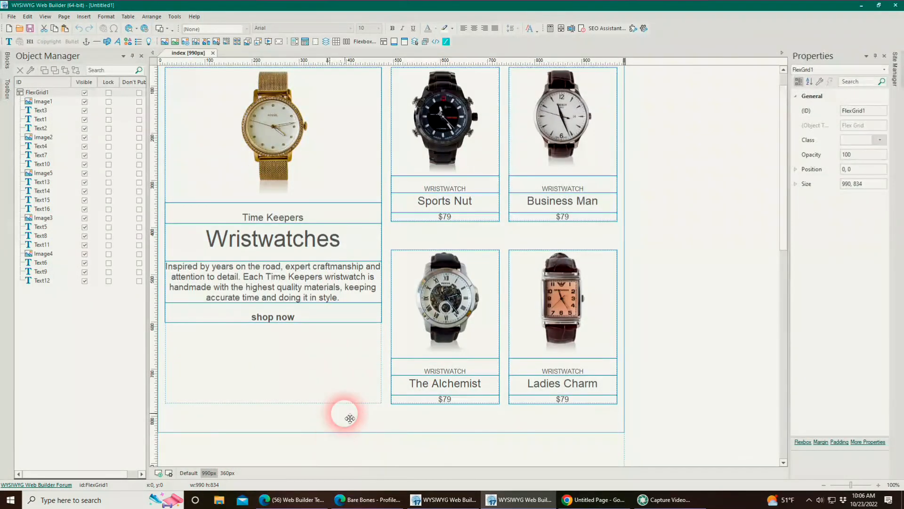
{"action": "double_click", "coordinate": [525, 121]}
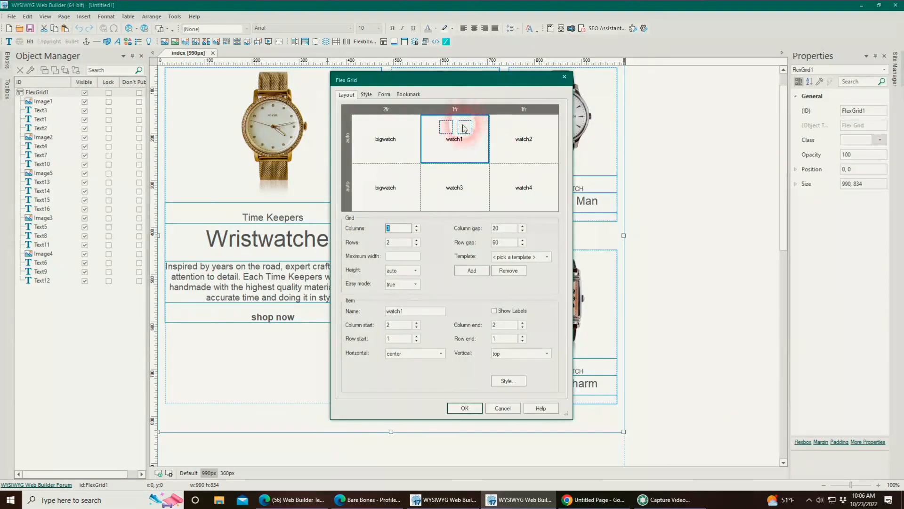
{"action": "left_click", "coordinate": [503, 408]}
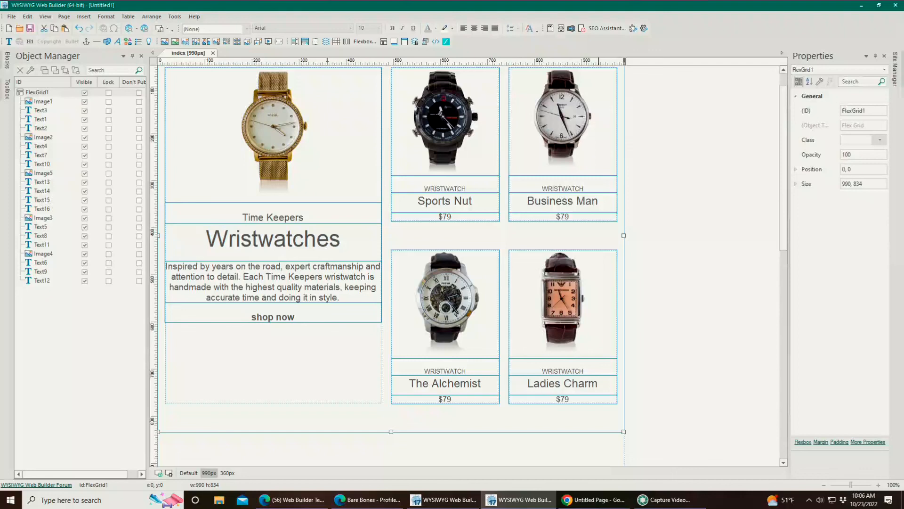
{"action": "left_click", "coordinate": [695, 505]}
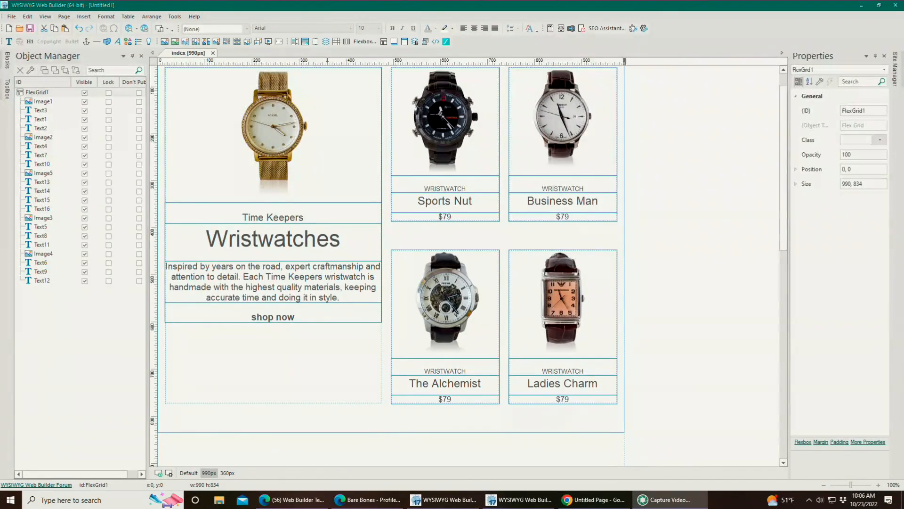